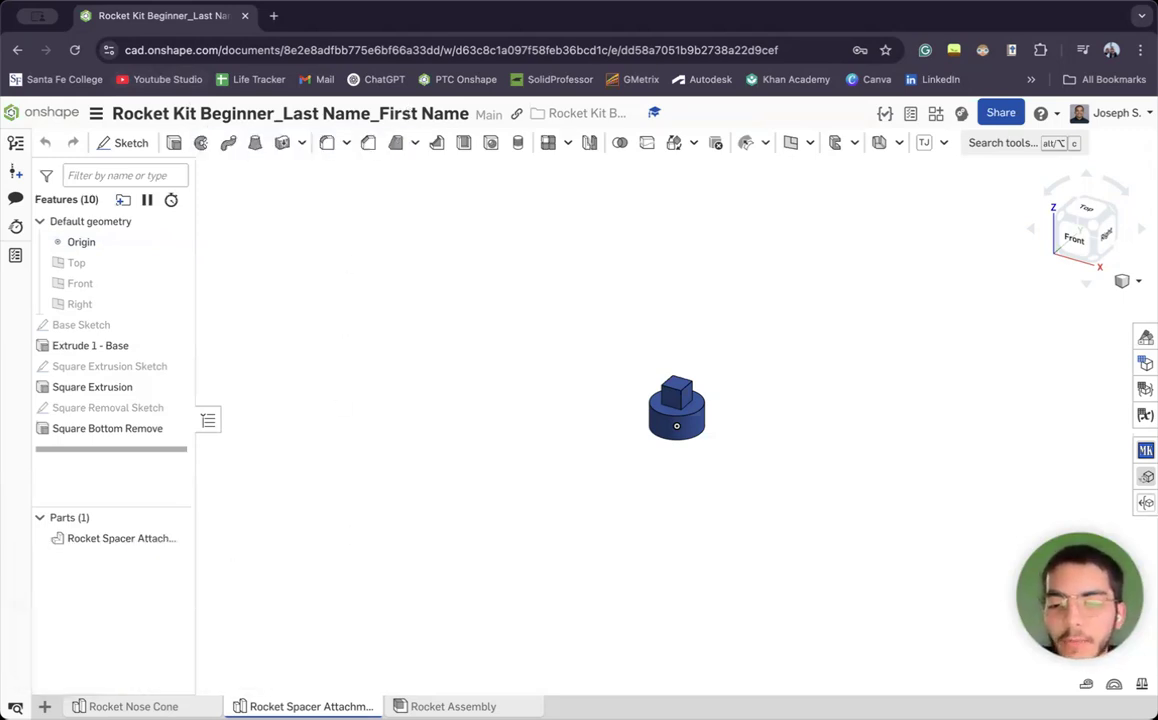
Go from the Rocket Nose Cone part studio to the Rocket Assembly tab
left_click(133, 706)
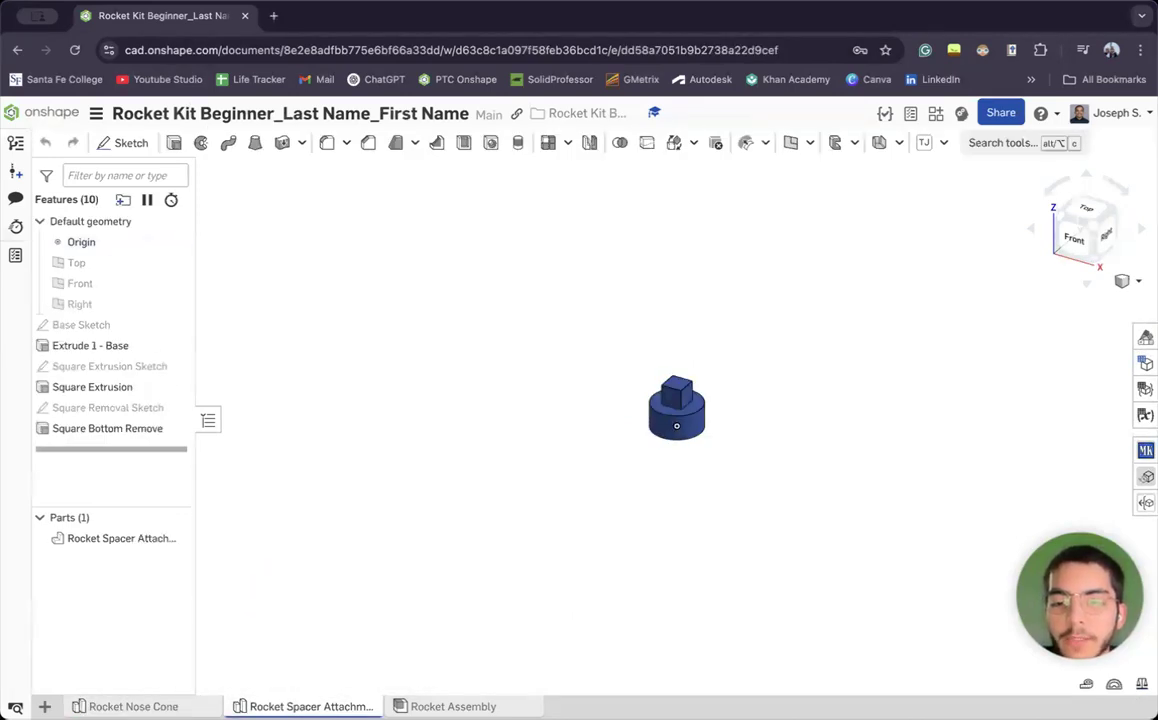
left_click(453, 706)
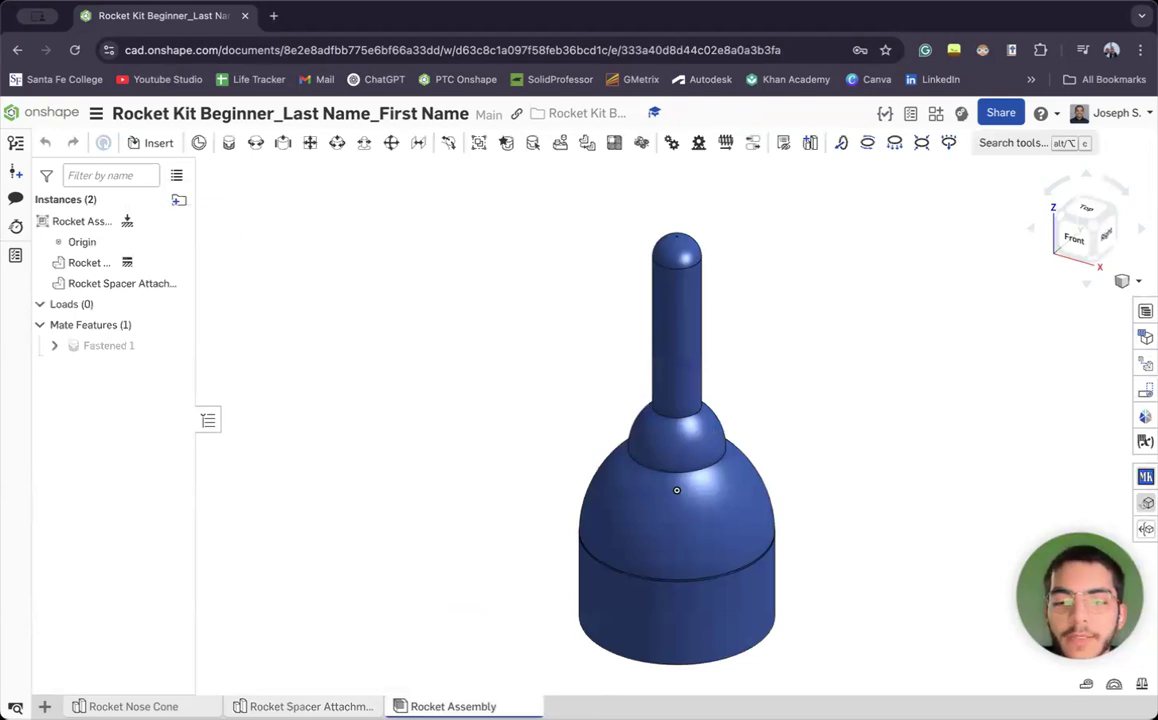
Zoom out on the Rocket Assembly and display the menu of new element types
scroll(556, 268, "down", 3)
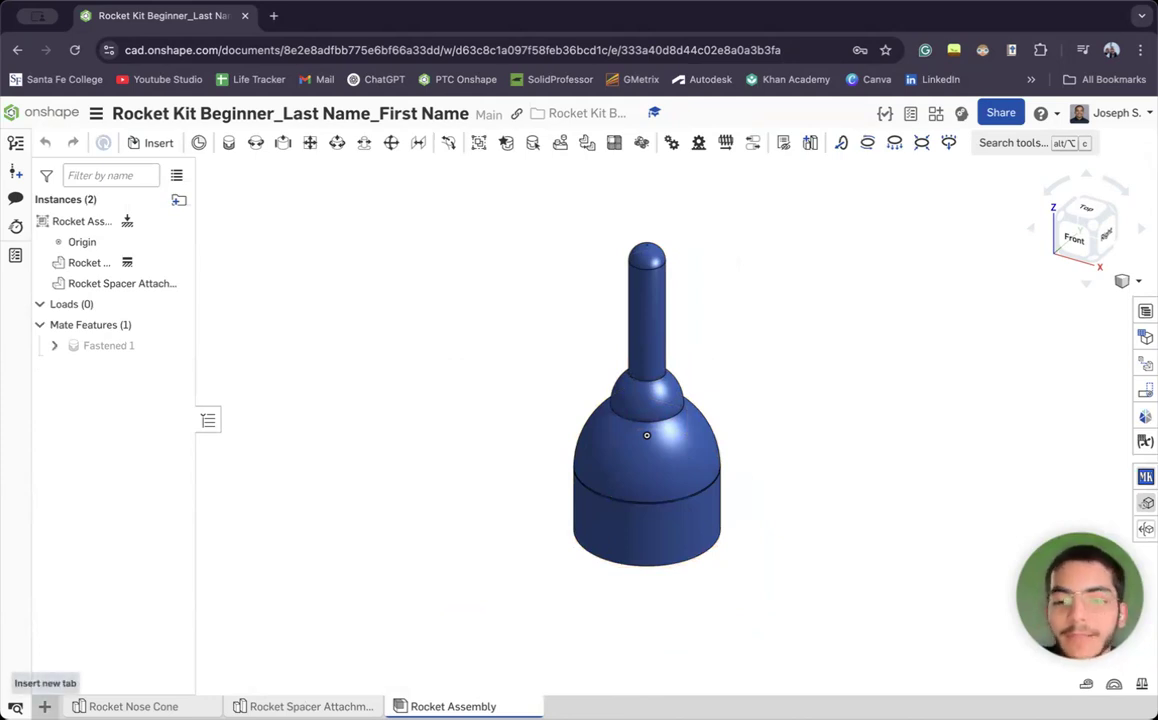
left_click(44, 706)
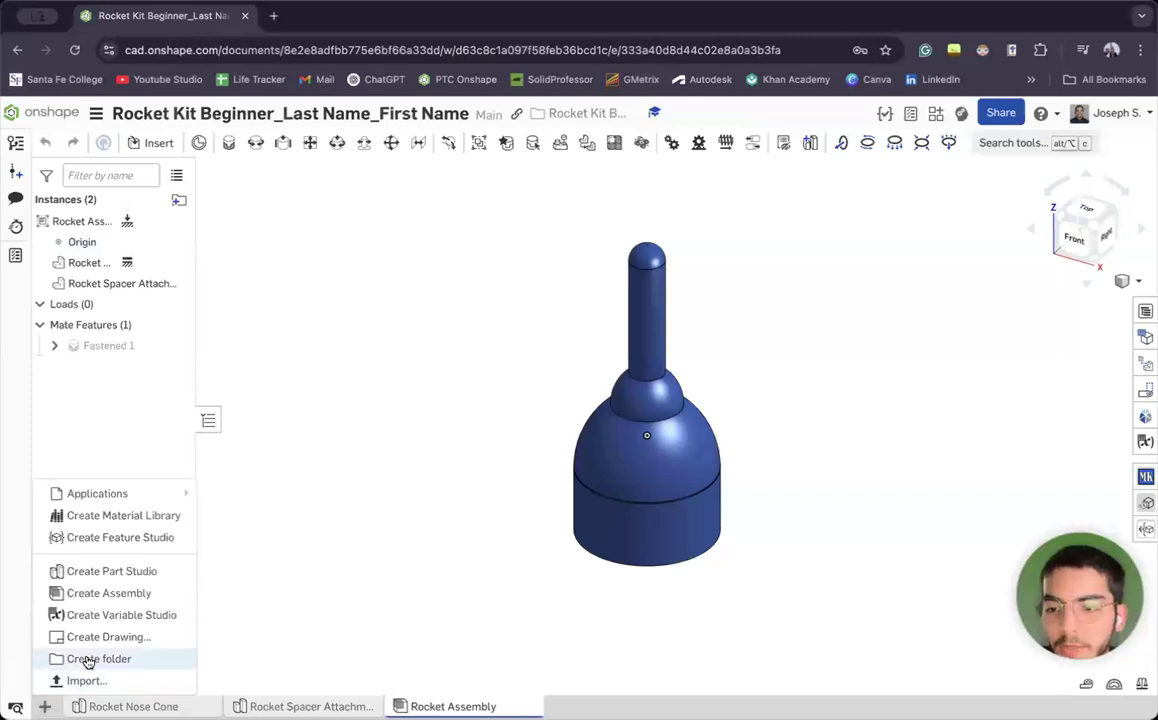
Create a new Part Studio and move the Rocket Assembly tab to the front
left_click(102, 574)
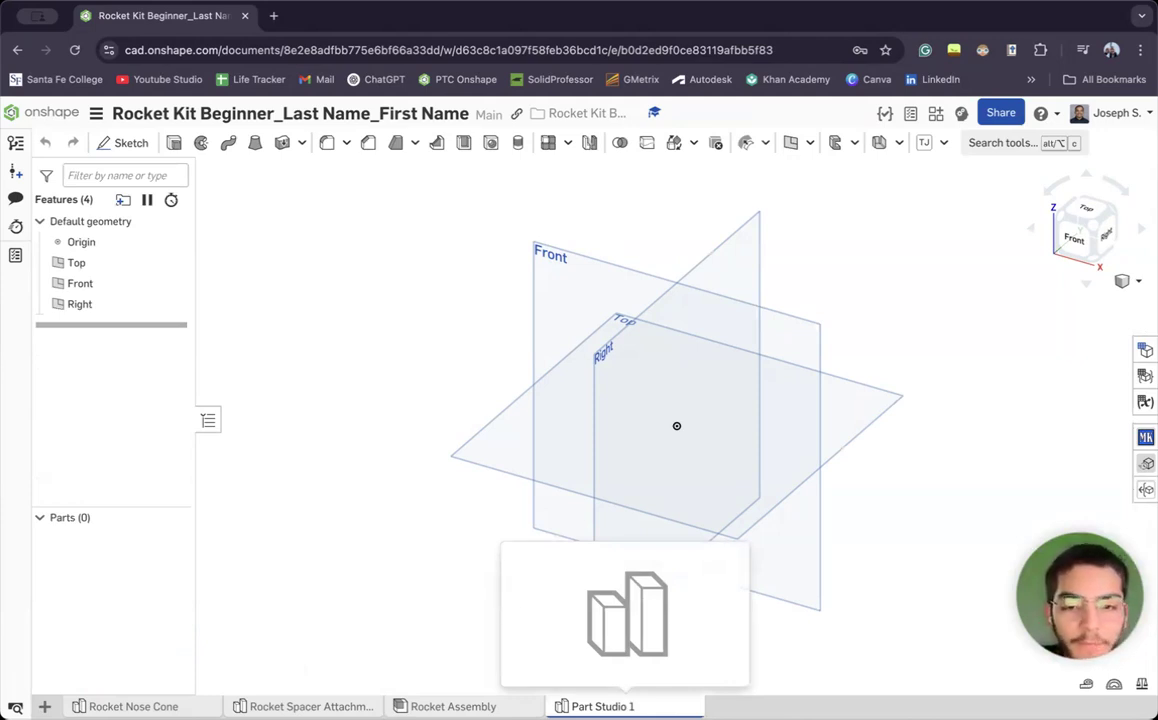
left_click_drag(603, 706, 430, 706)
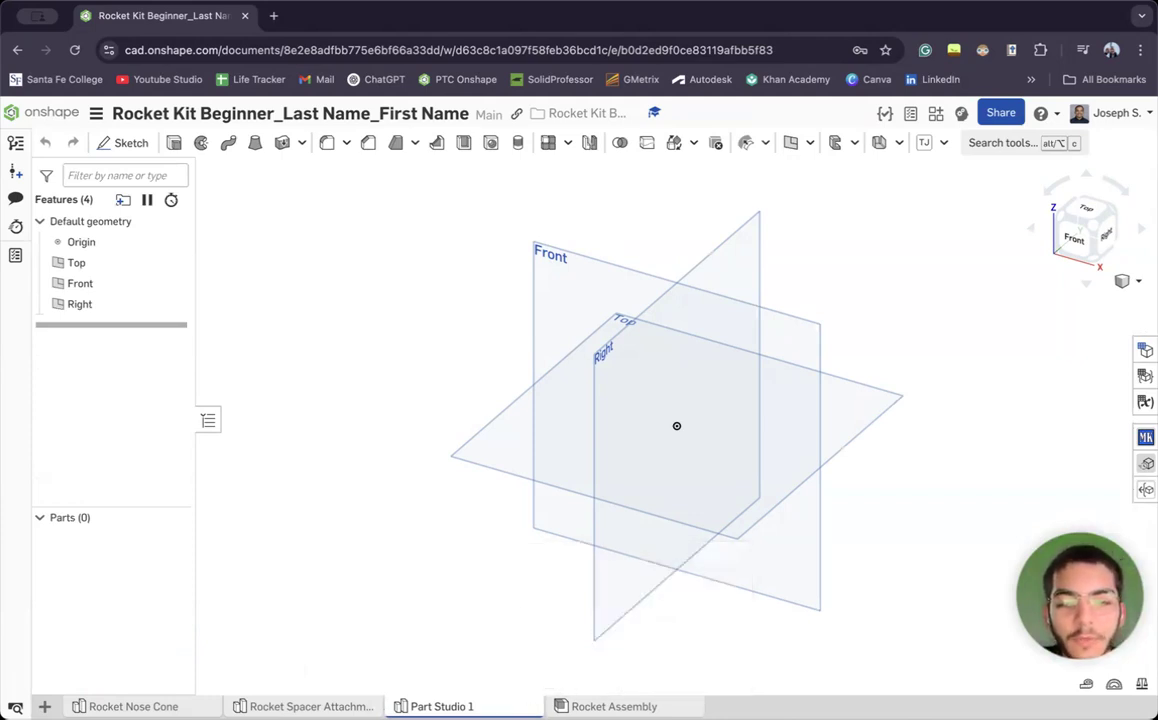
left_click_drag(614, 706, 125, 706)
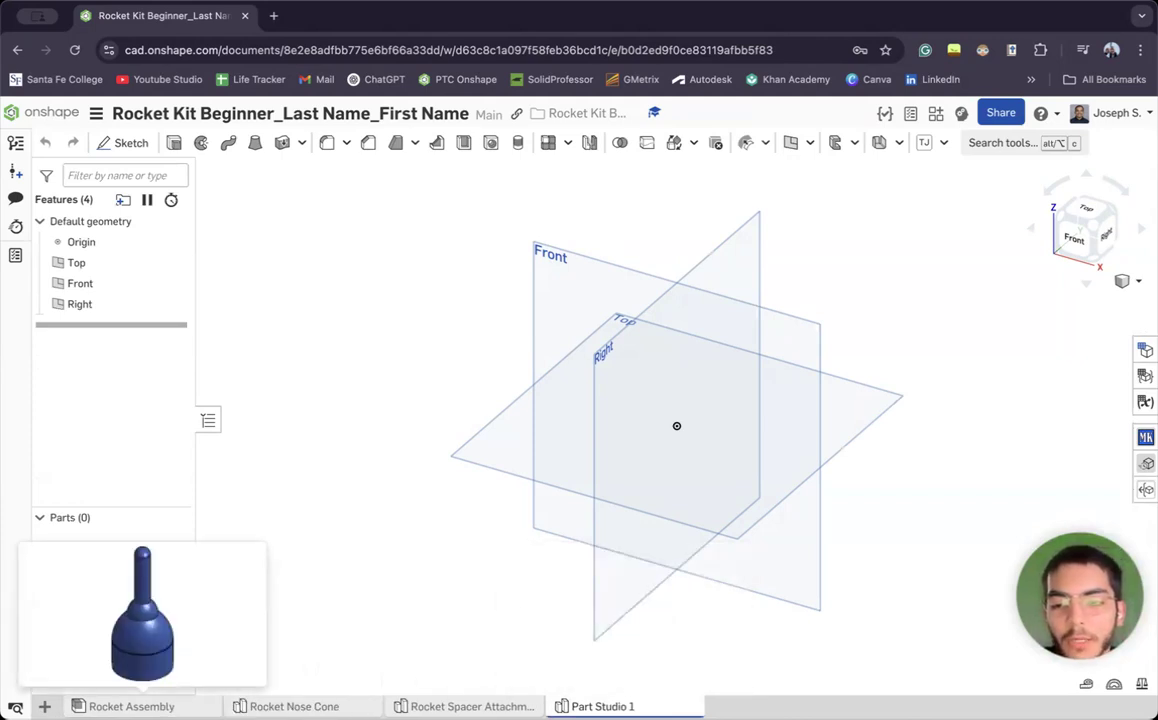
mouse_move(152, 706)
left_mouse_down()
mouse_move(372, 697)
mouse_move(150, 706)
left_mouse_up()
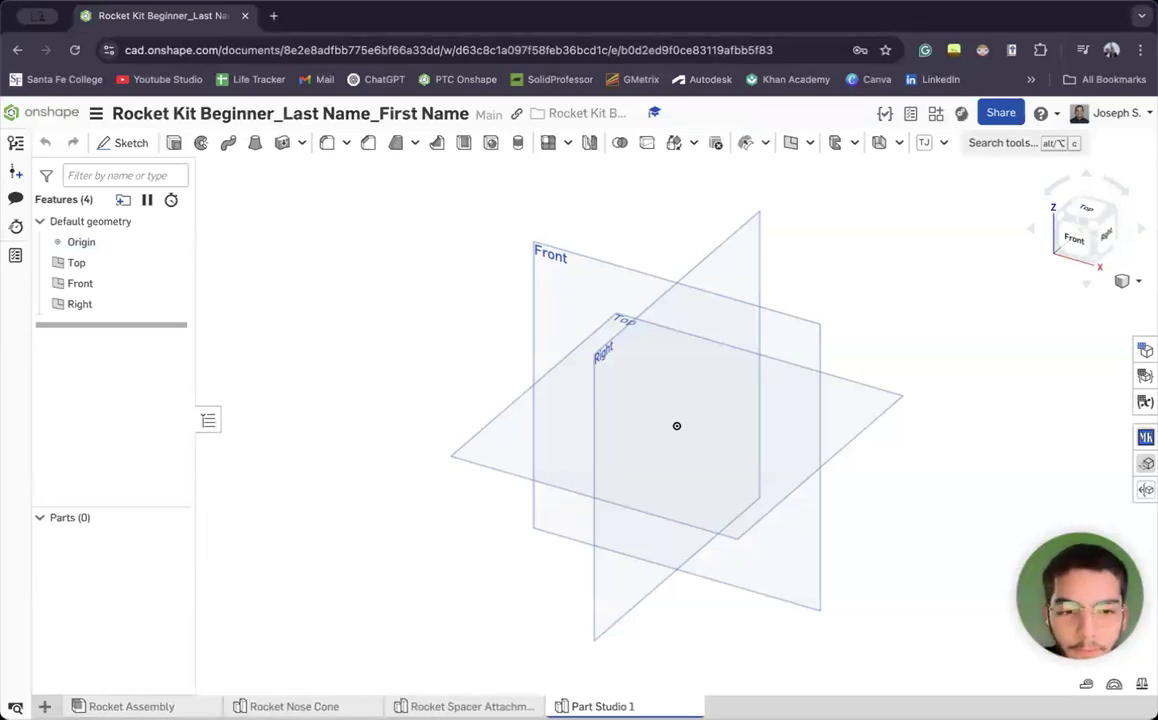
Rename Part Studio 1 to 'Rocket Payload'
right_click(603, 706)
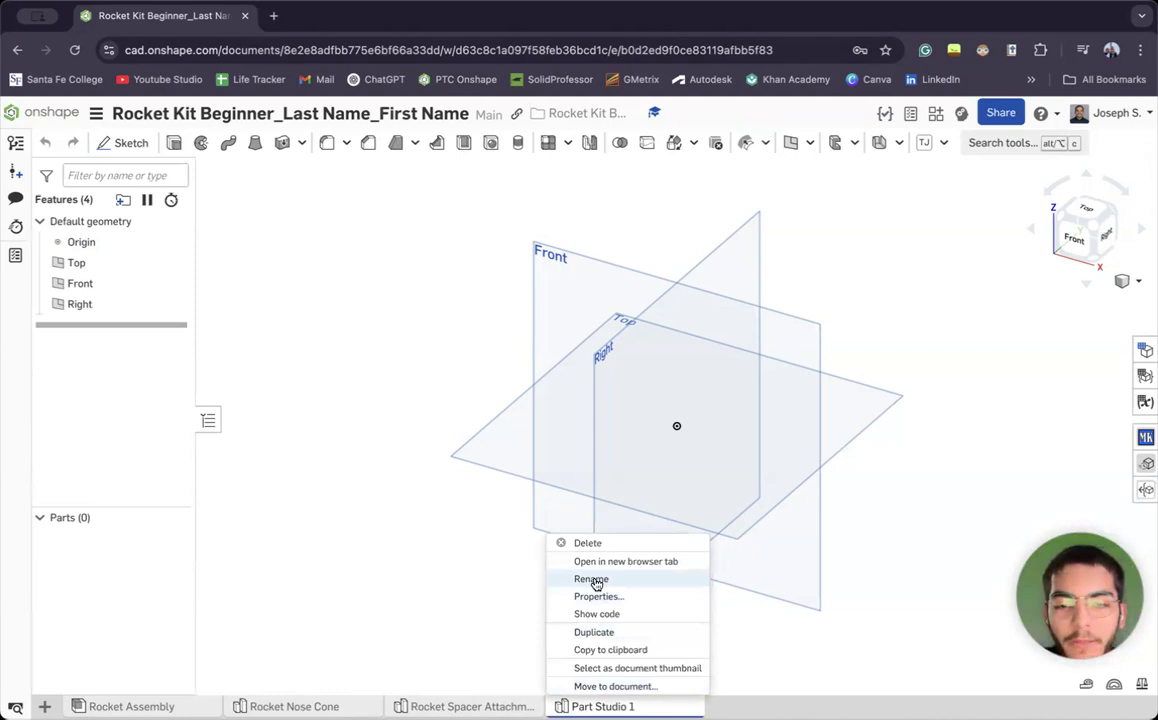
left_click(592, 525)
type("Rocket Payload")
key("Return")
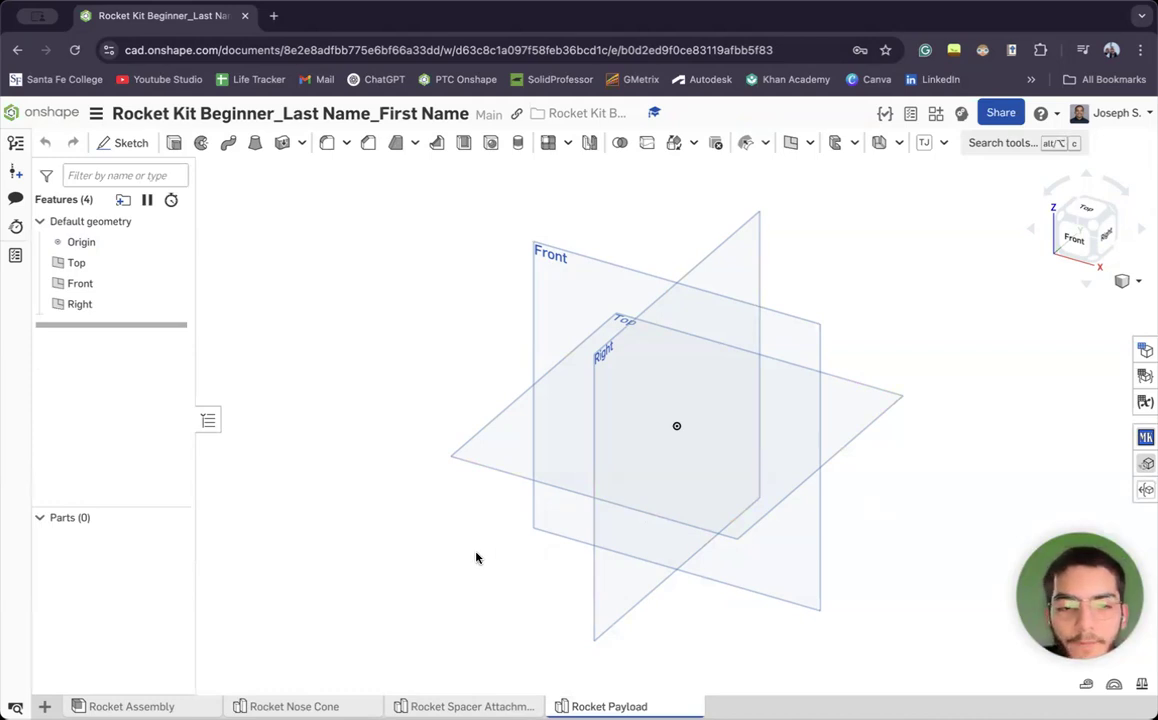
middle_click_drag(871, 262, 835, 284)
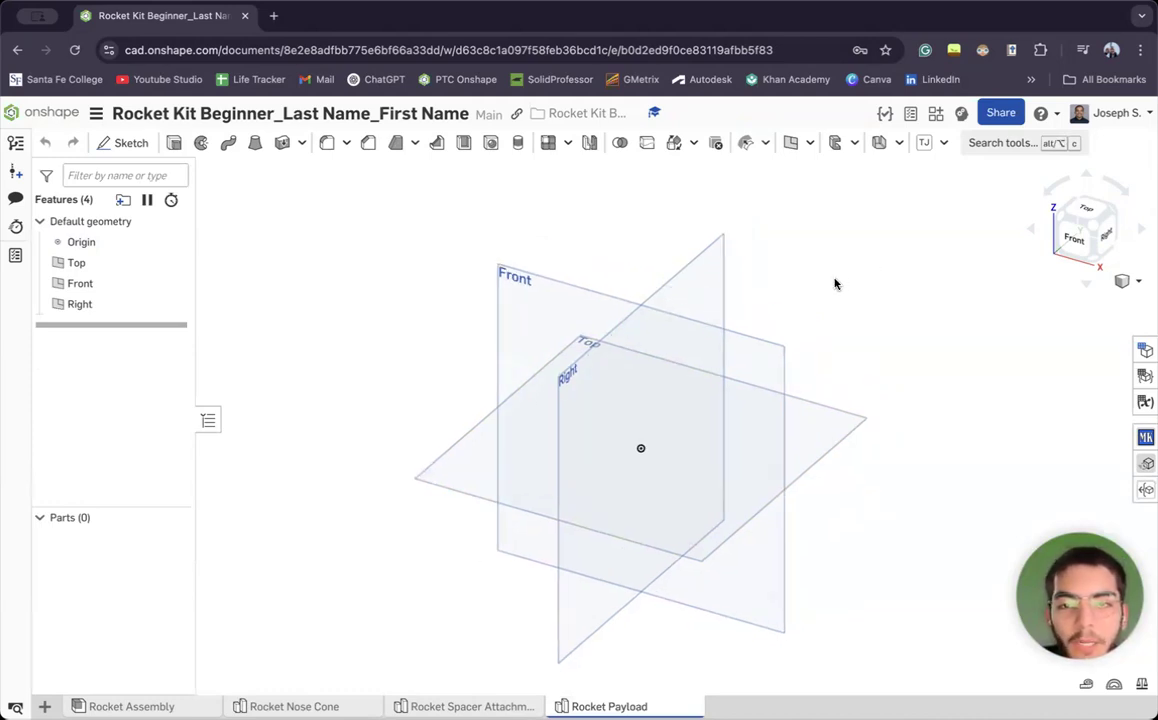
Start Sketch 1 on the Front plane, view it head-on, and hide the Top and Right planes
left_click(112, 144)
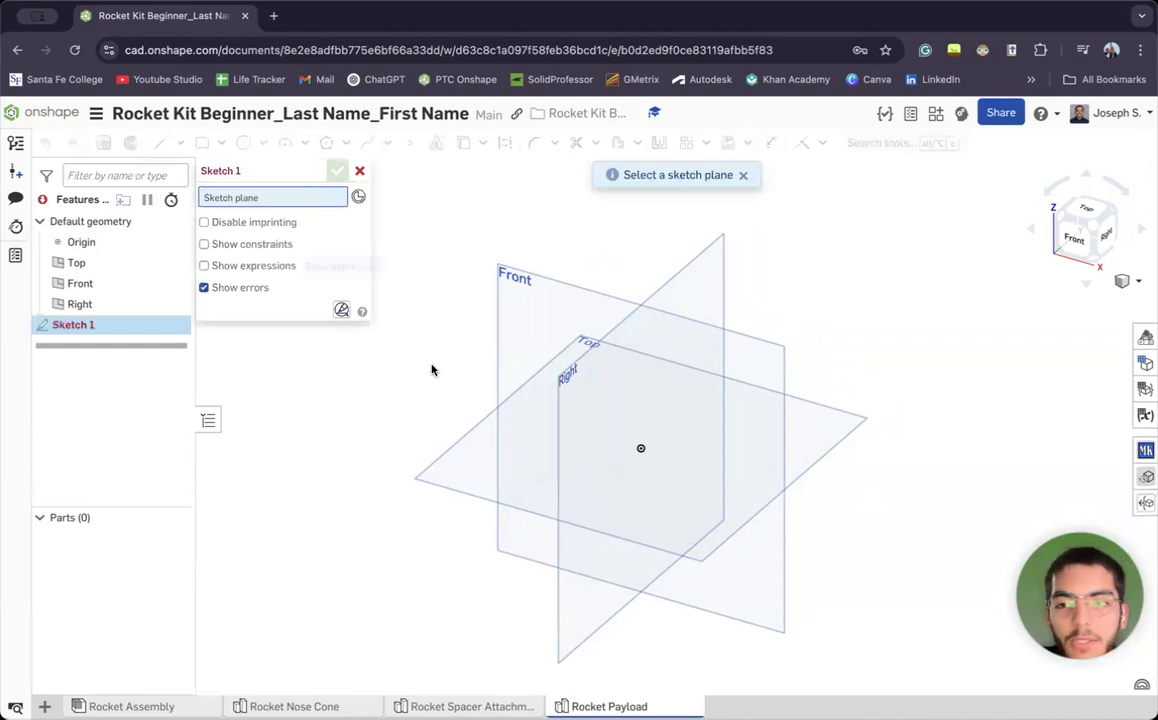
left_click(527, 306)
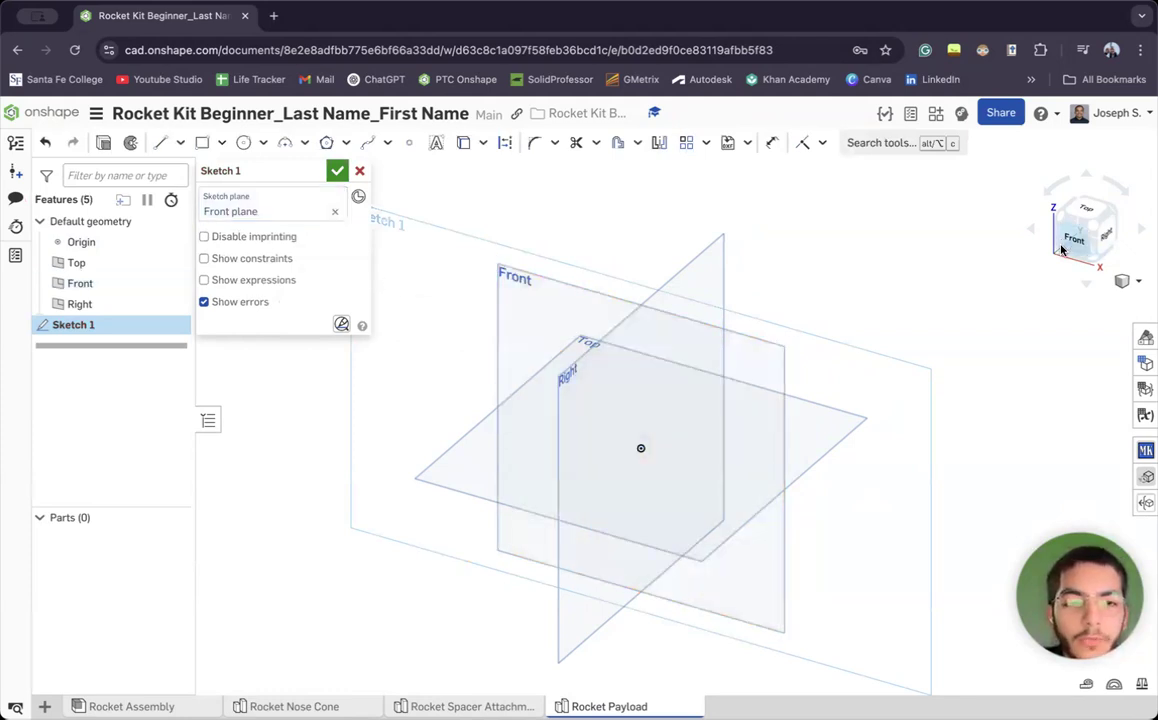
left_click(1075, 240)
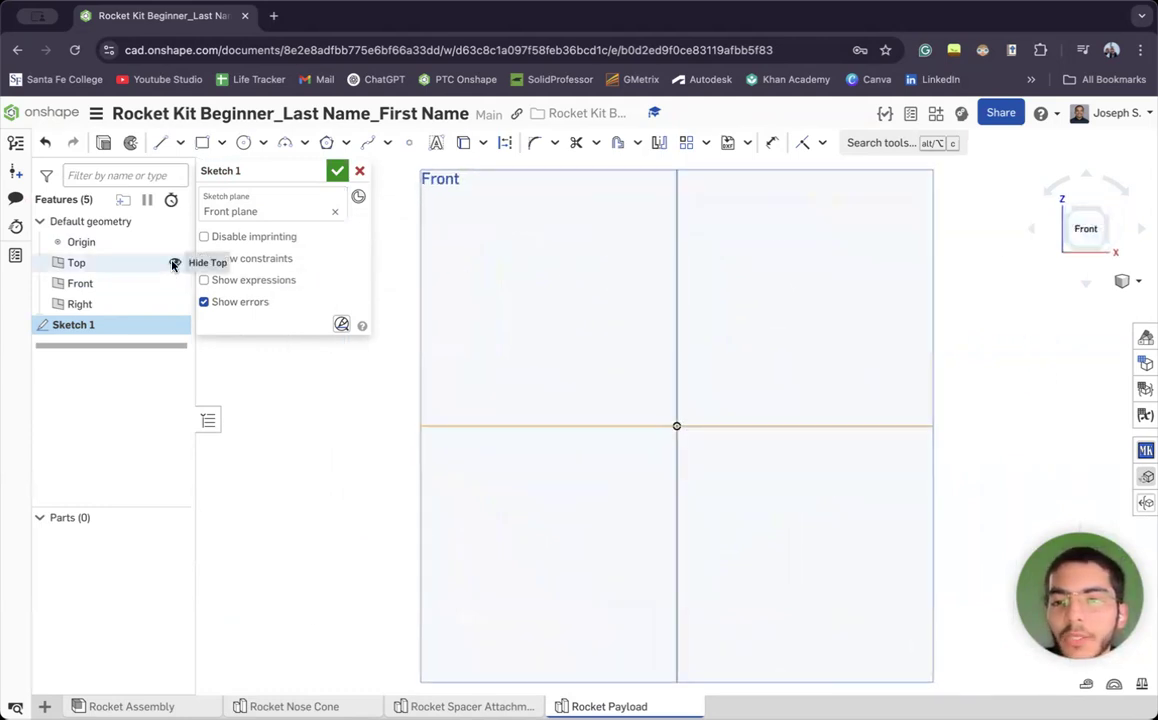
left_click(175, 264)
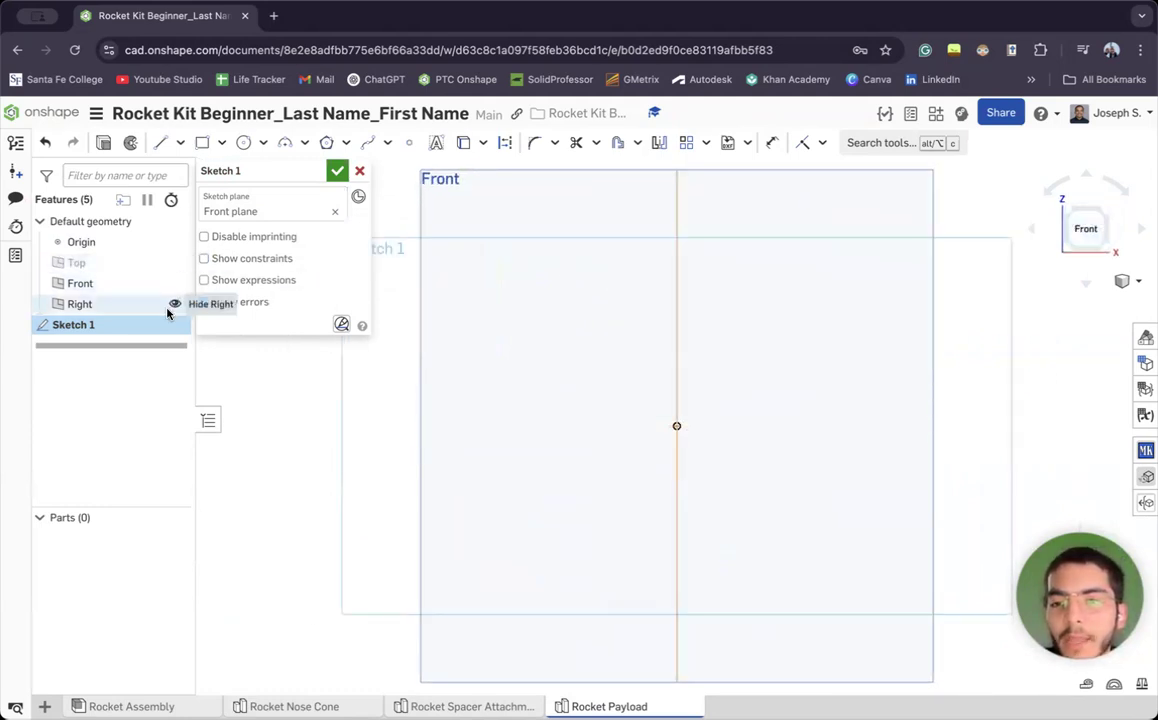
left_click(175, 305)
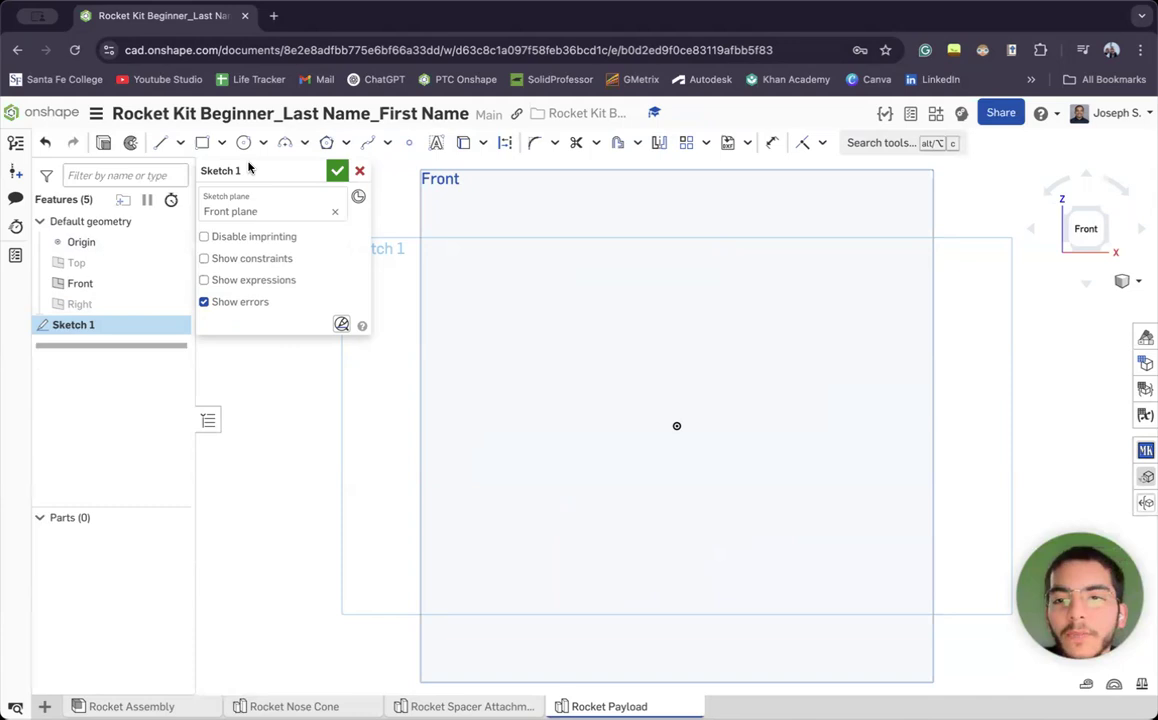
Switch the rectangle tool to Center point rectangle and cancel the trial rectangle at the origin
left_click(221, 143)
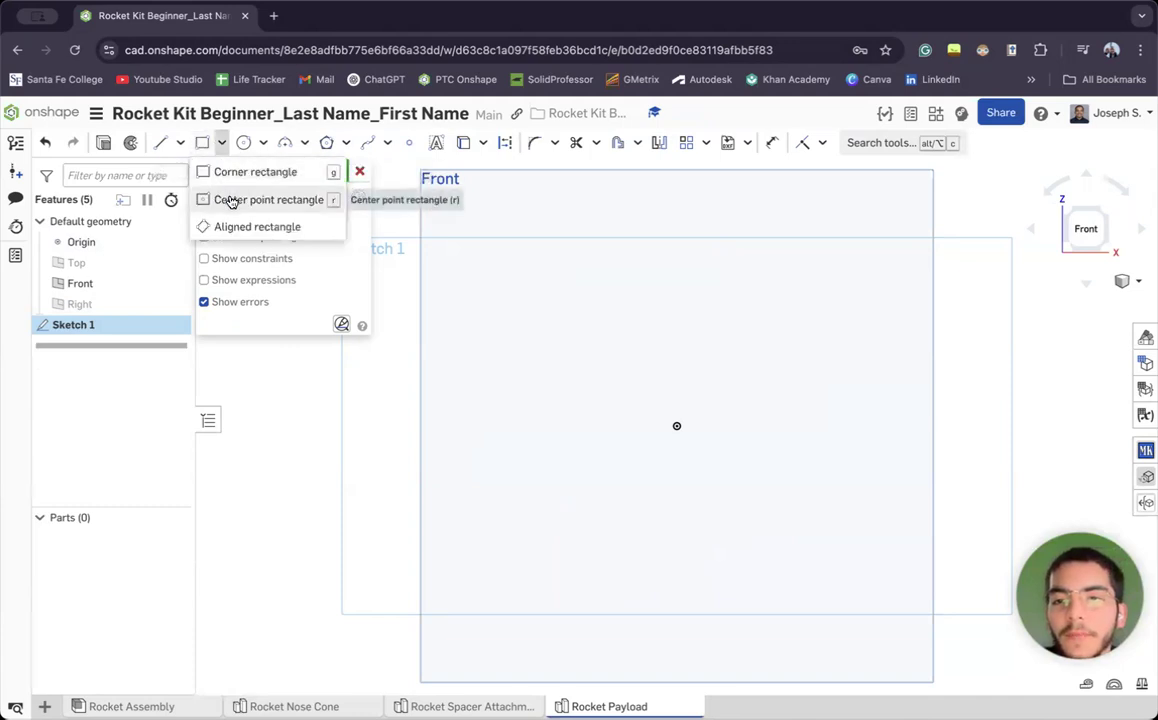
left_click(229, 200)
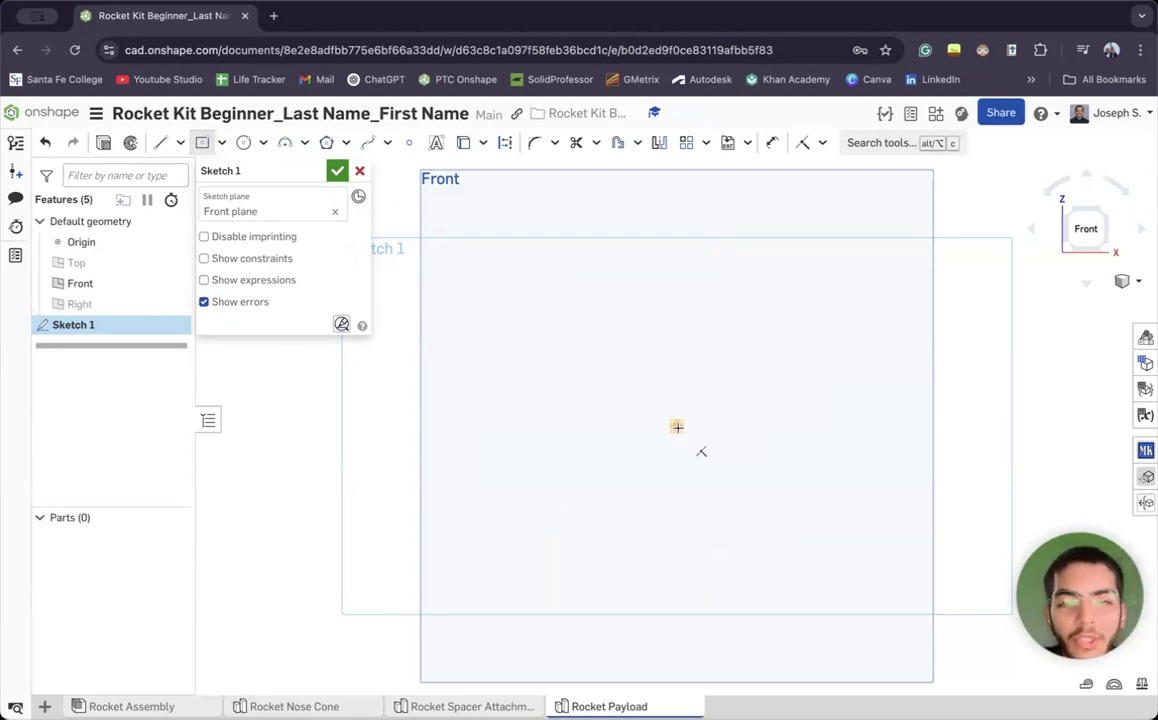
left_click(677, 426)
left_click(798, 327)
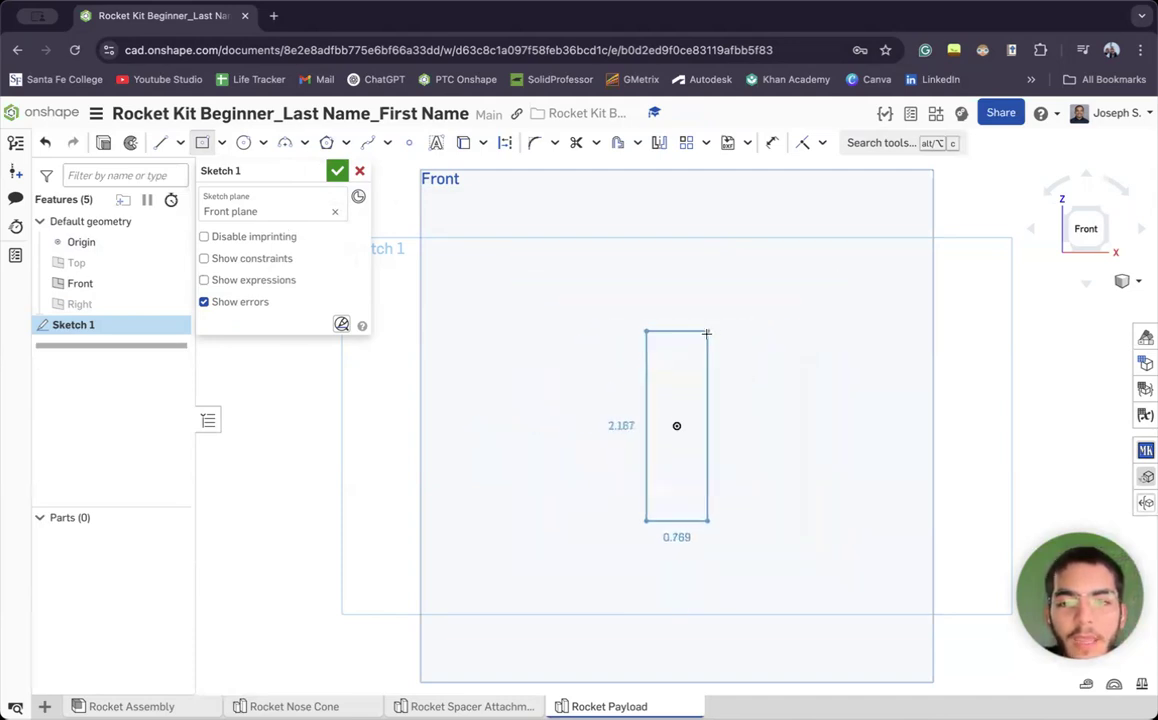
key("Escape")
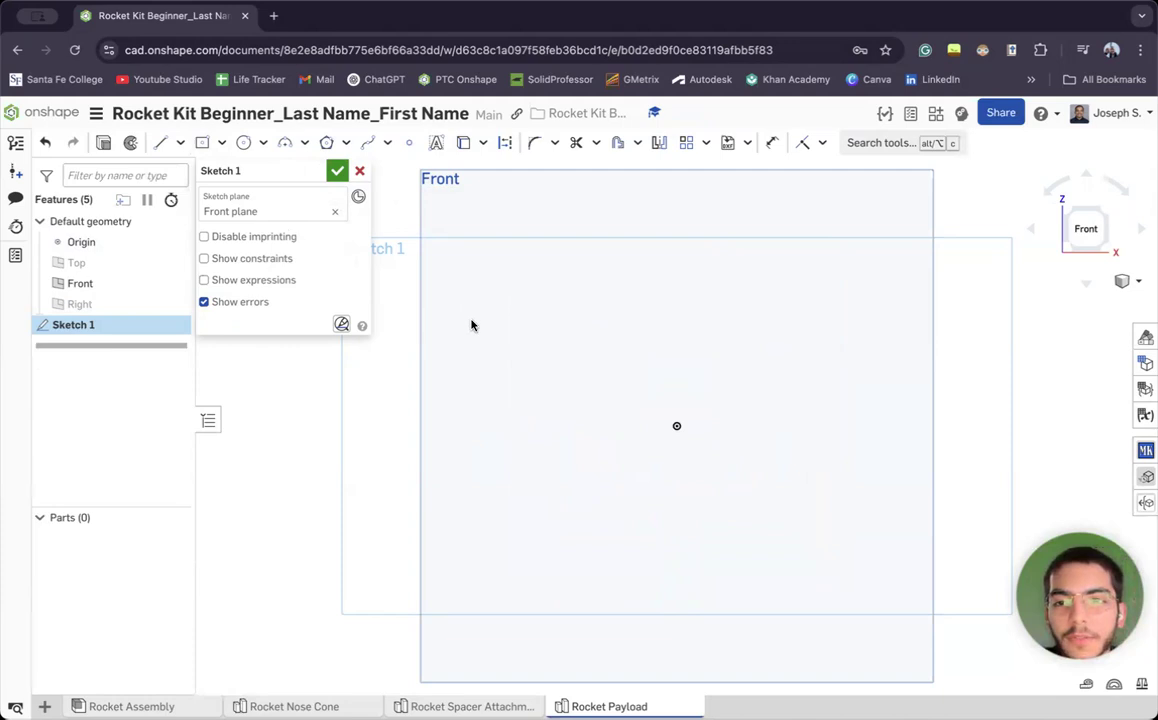
Draw a construction center-point rectangle centred on the origin
left_click(505, 142)
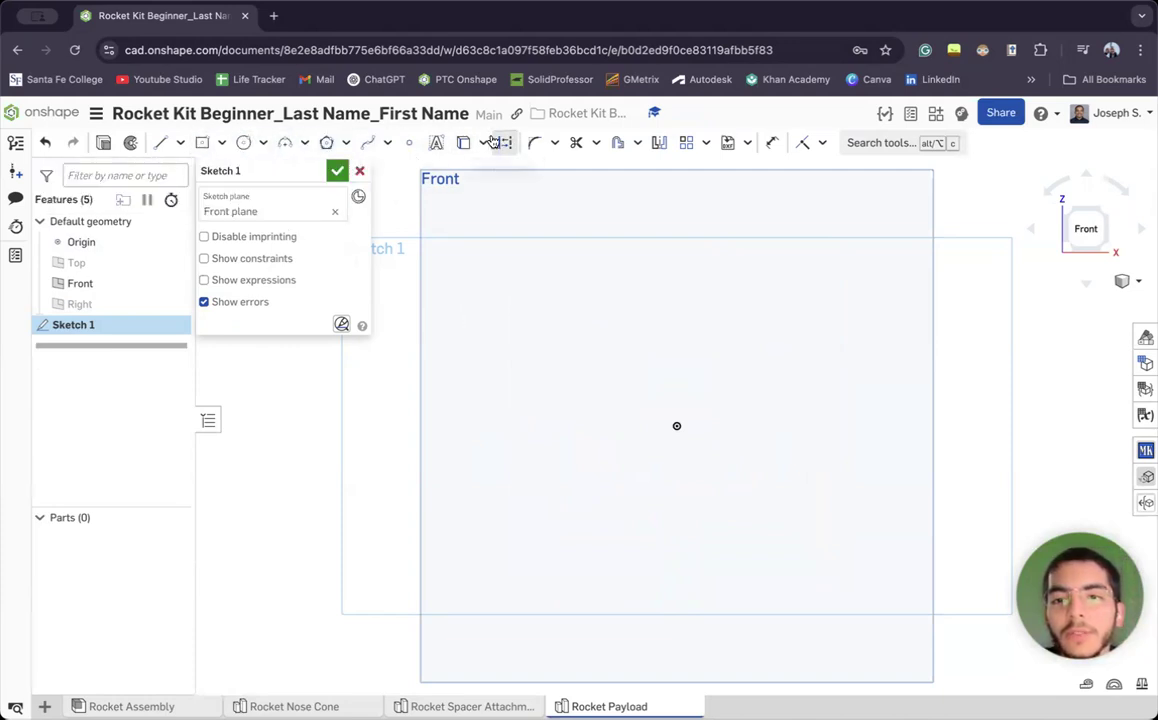
left_click(200, 143)
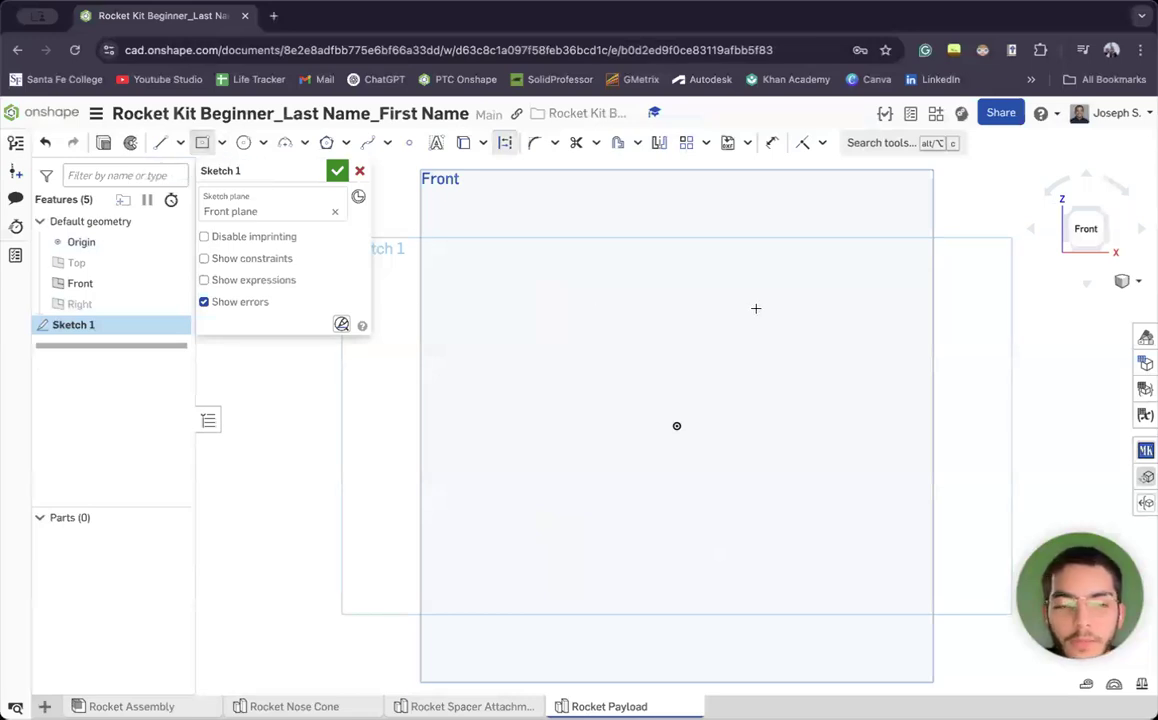
left_click(676, 426)
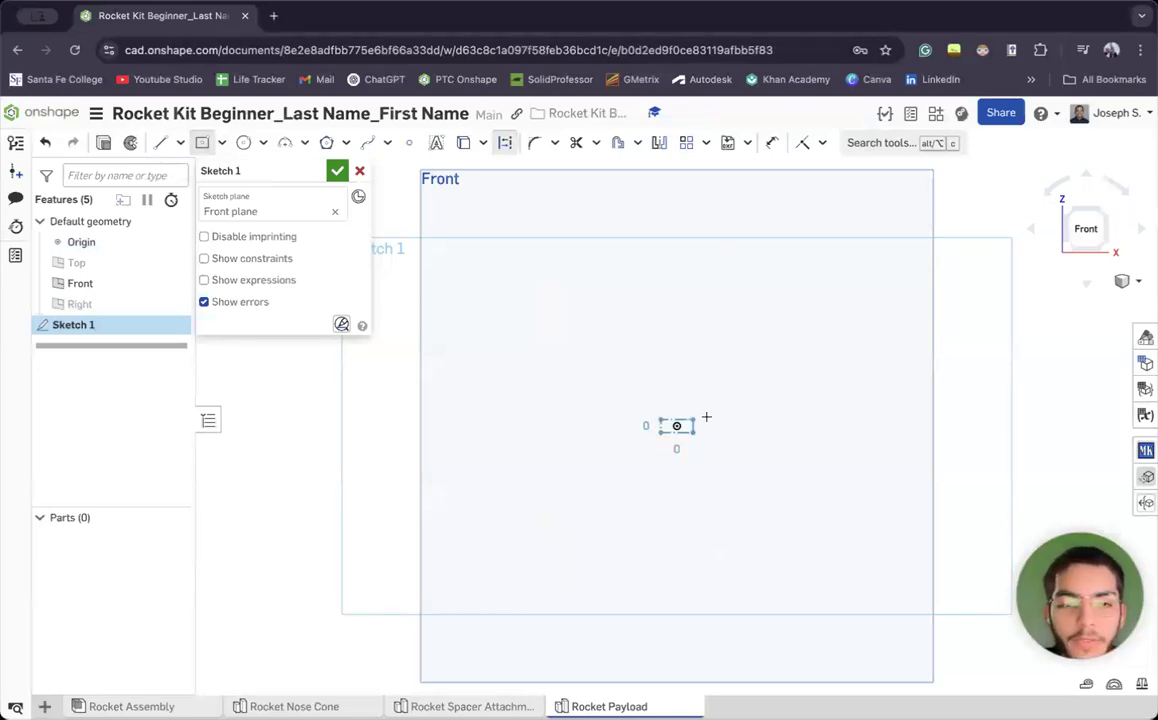
left_click(797, 330)
Dimension the construction rectangle's width to 1.5 in
key("d")
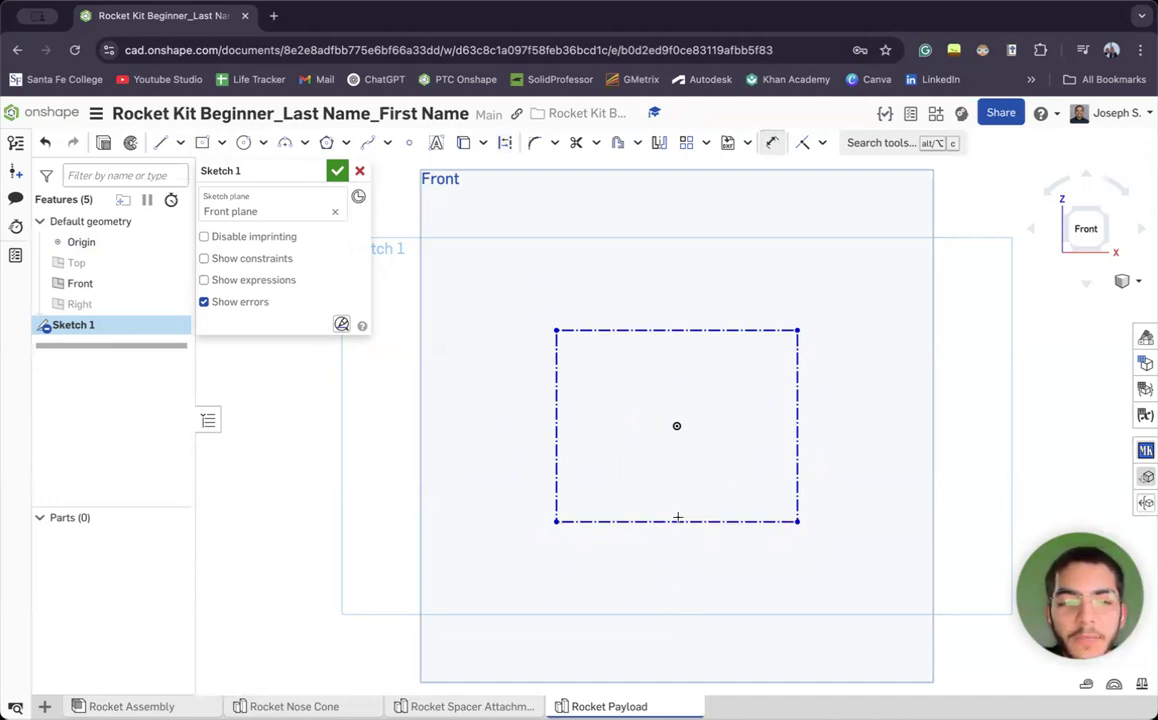
left_click(682, 522)
key("Escape")
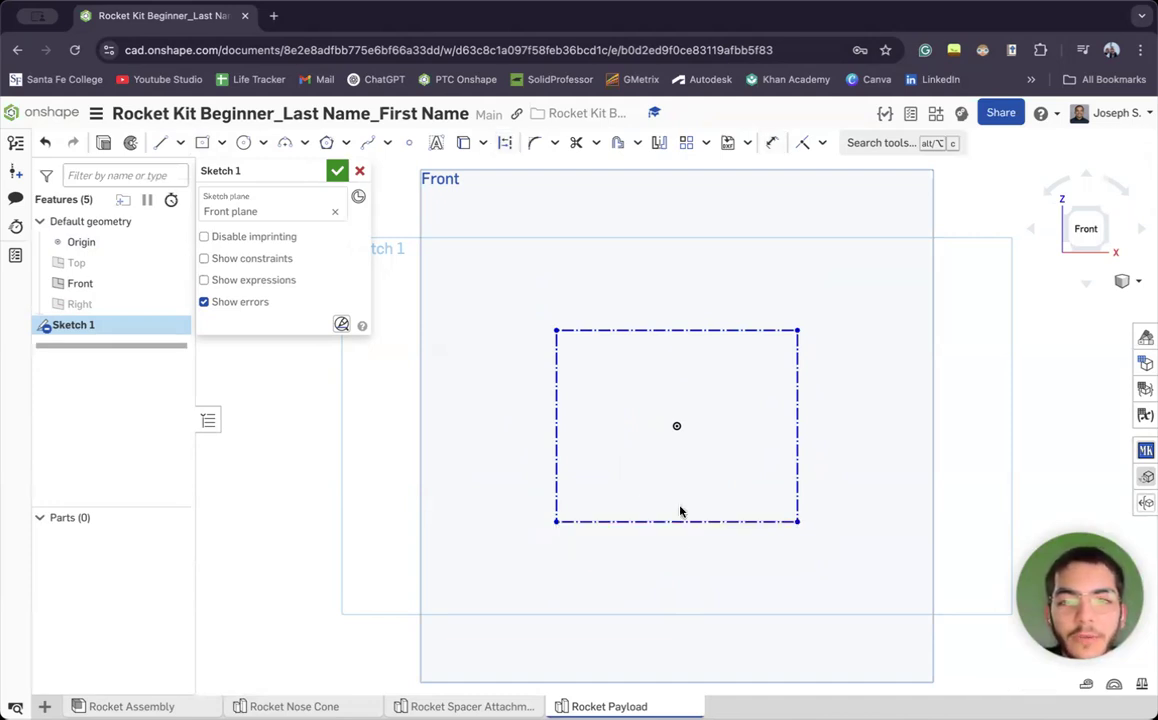
left_click(771, 142)
left_click(678, 521)
left_click(681, 558)
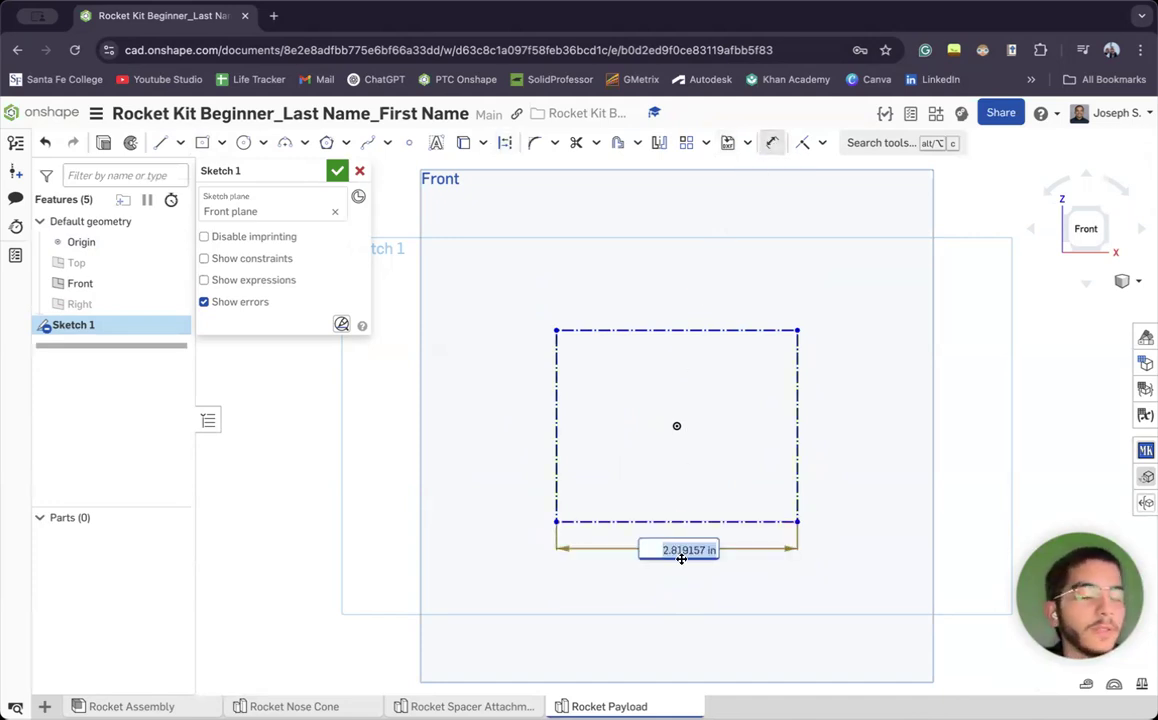
type("1")
type(".5")
key("Return")
scroll(622, 442, "up", 5)
scroll(622, 442, "down", 1)
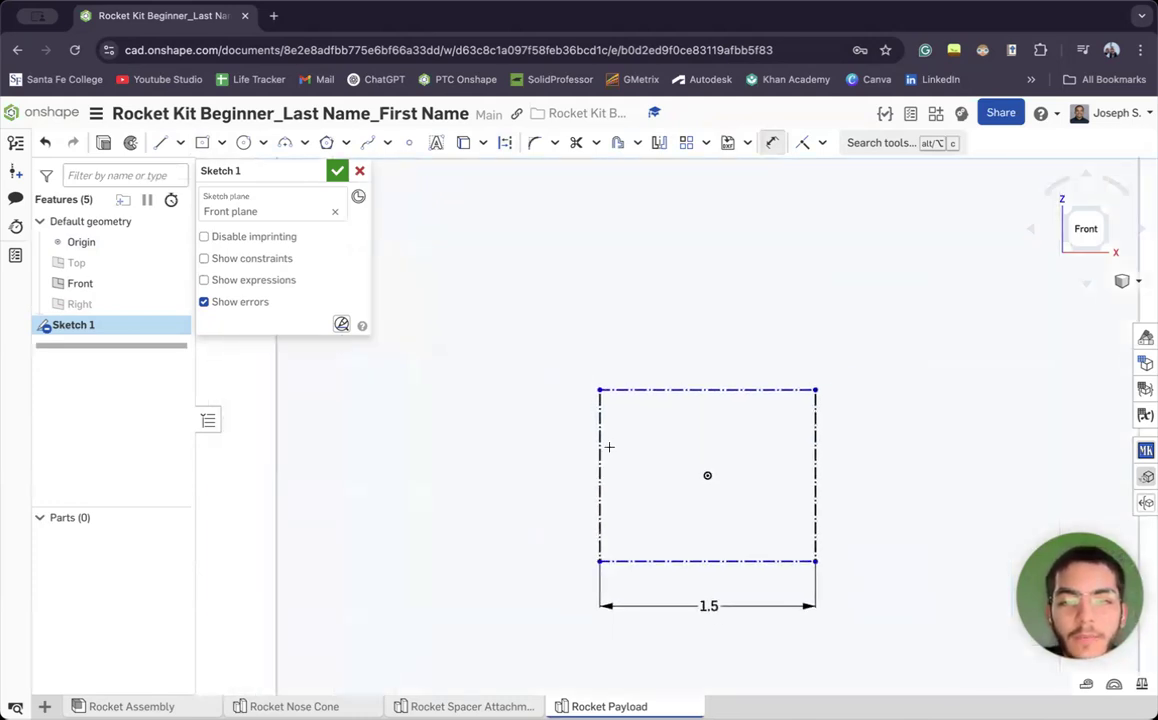
Dimension the construction rectangle's height to 0.75 in
left_click(600, 447)
left_click(561, 456)
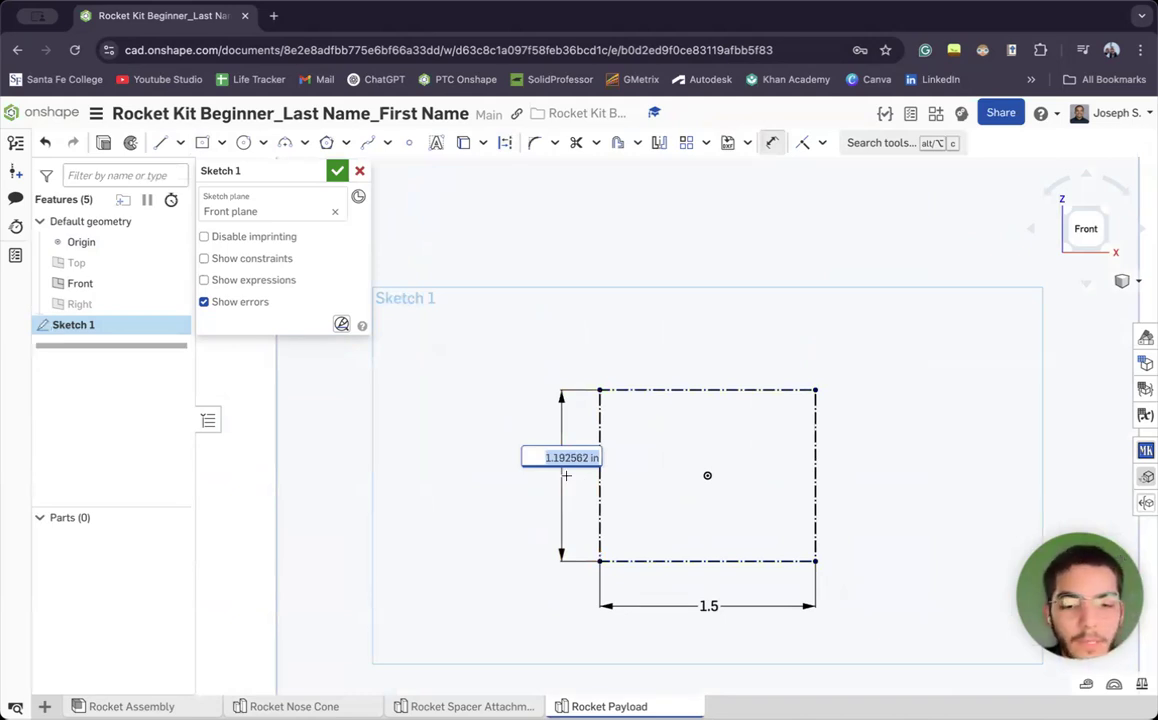
key("BackSpace")
type(".75")
key("Return")
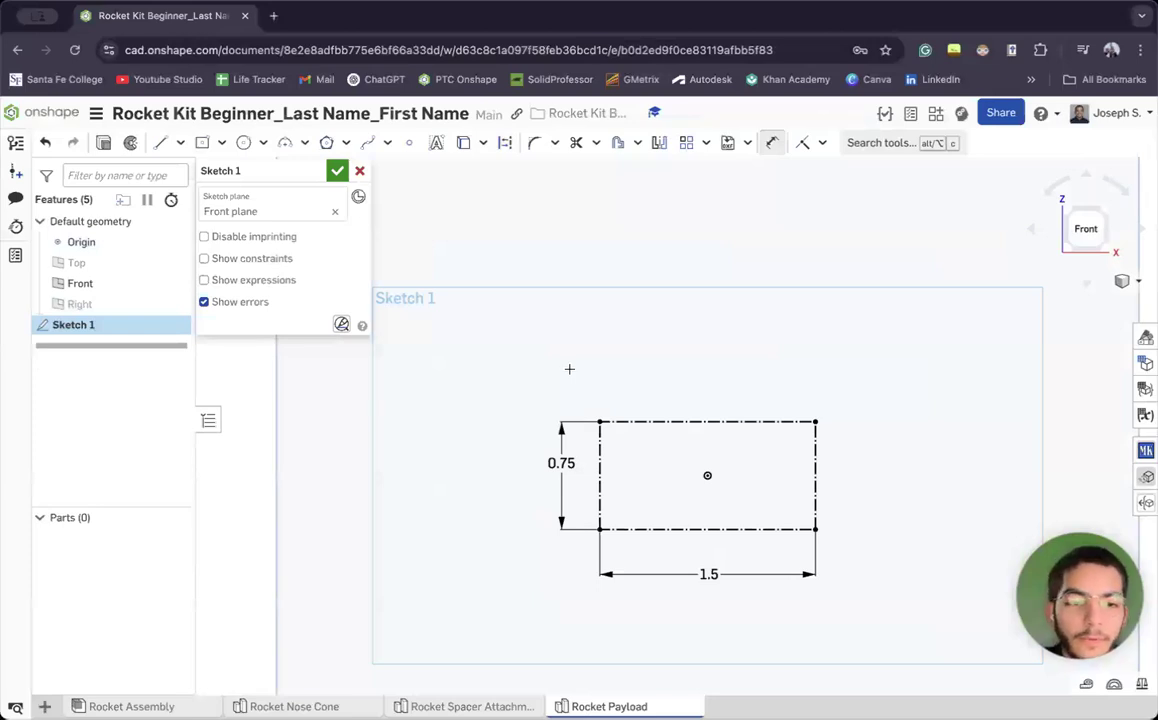
middle_click_drag(731, 570, 613, 505)
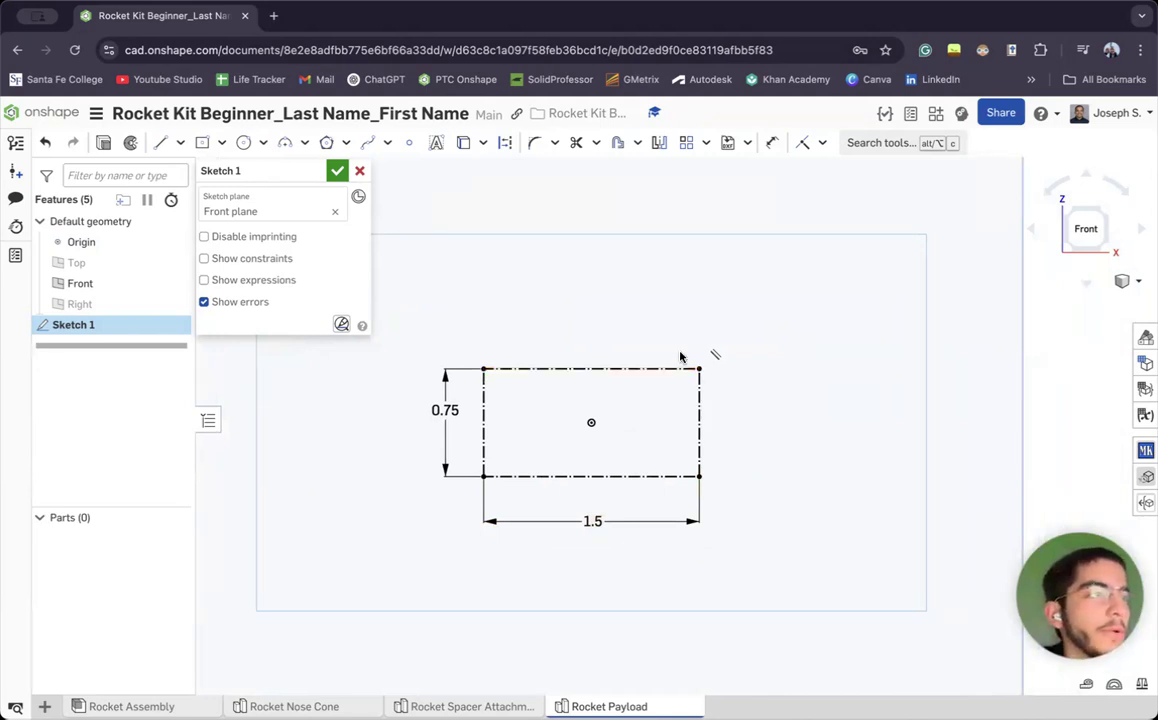
Draw a slanted line from the rectangle's lower-left corner up to its top edge
left_click(160, 143)
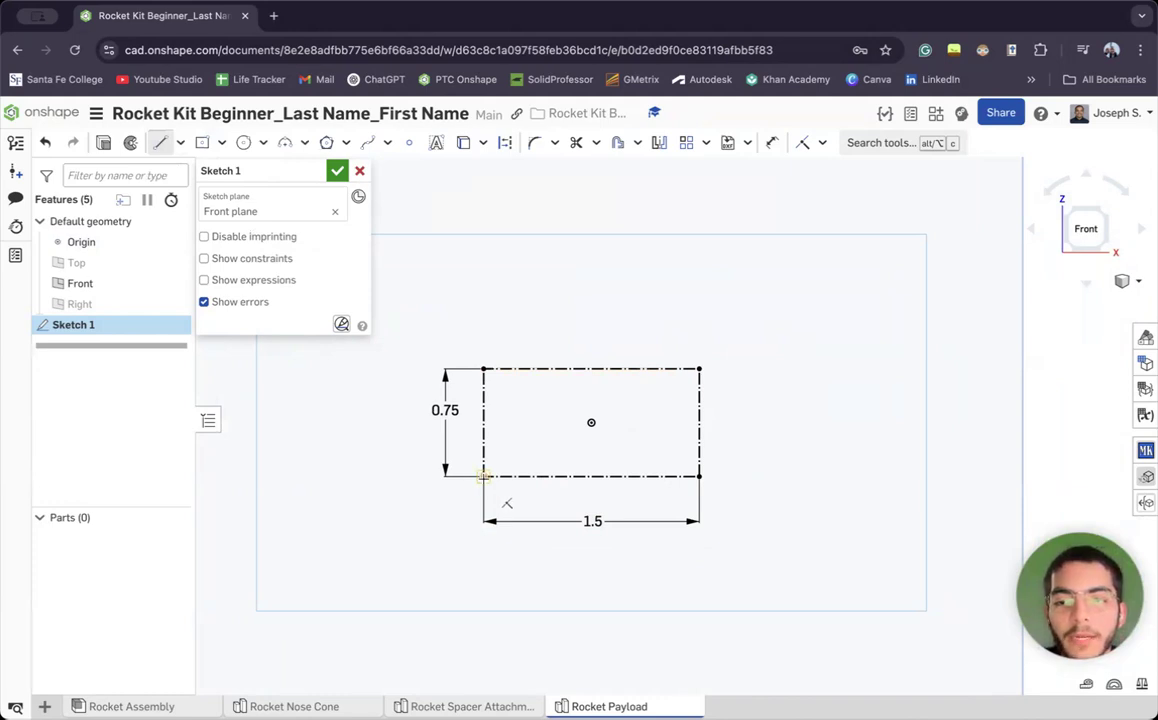
left_click(484, 476)
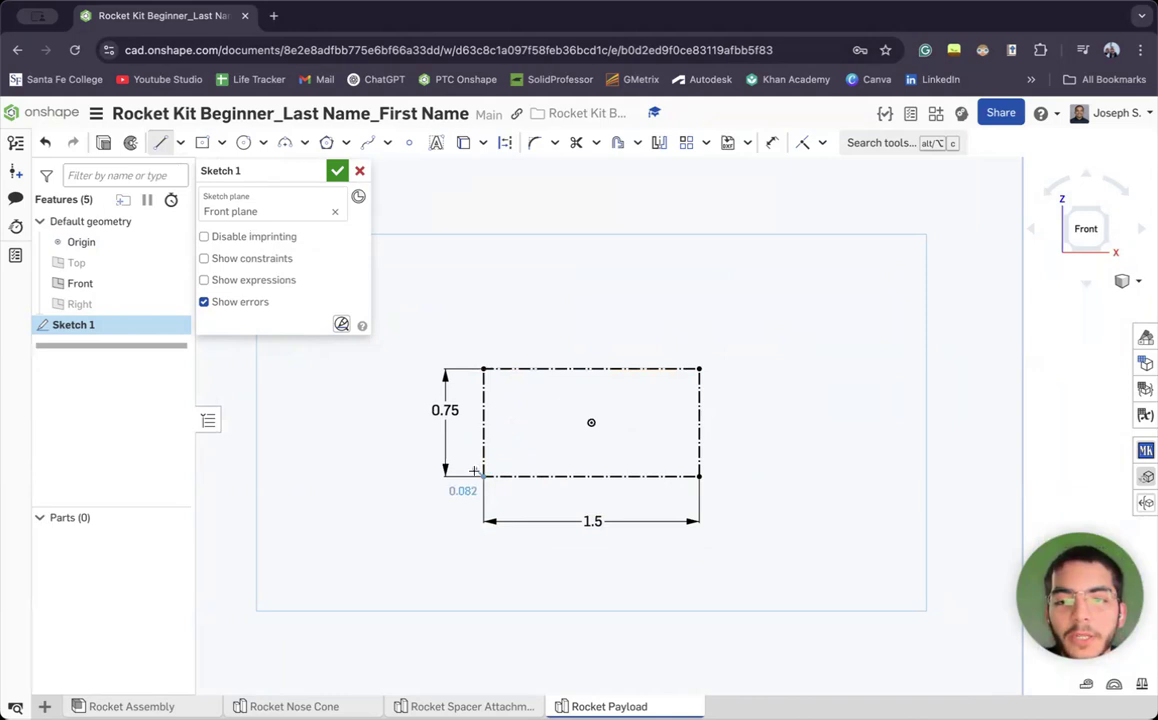
key("a")
left_click(484, 476)
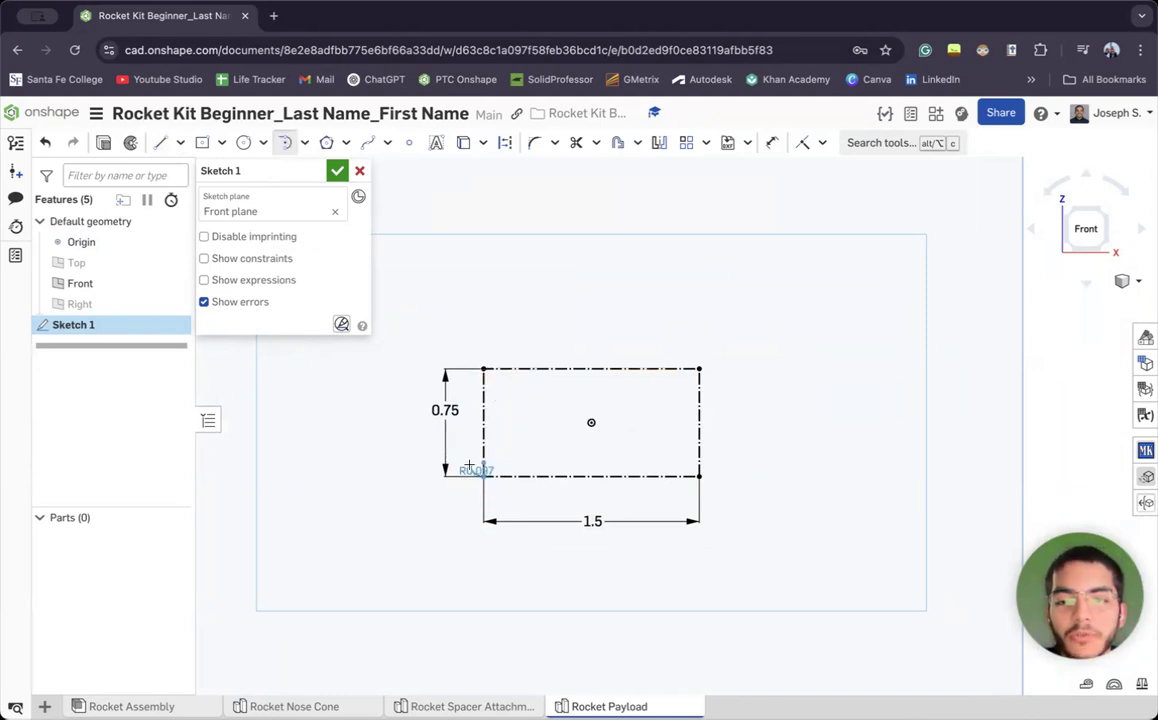
left_click(160, 142)
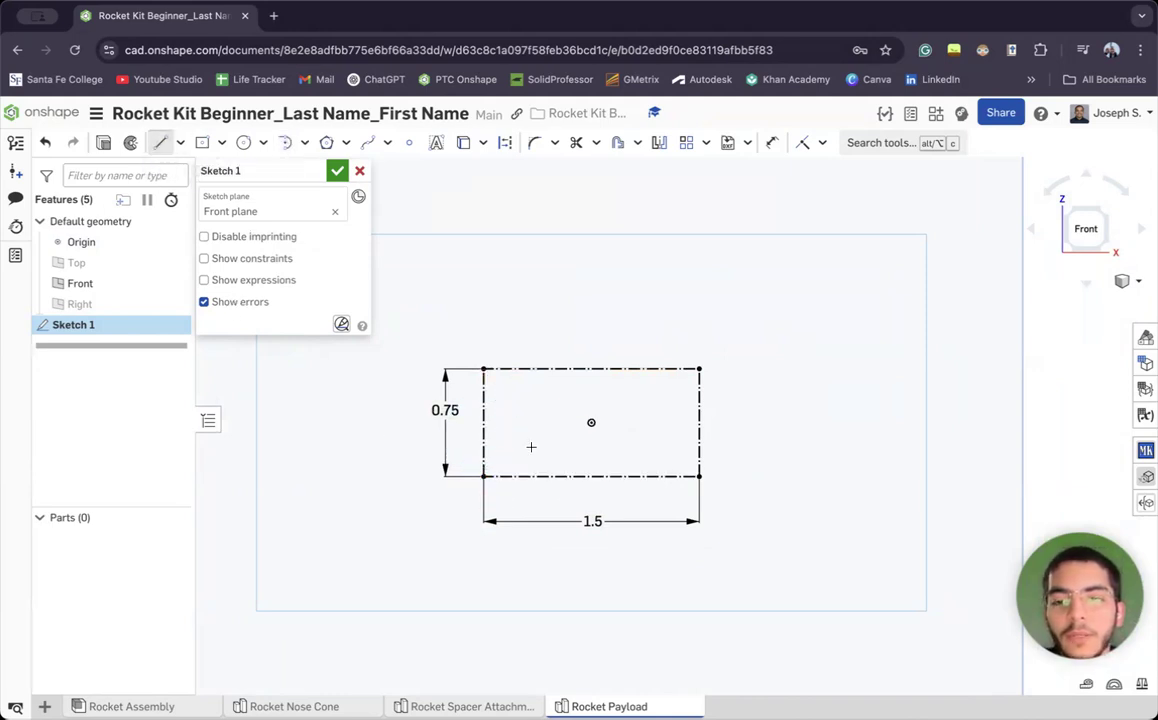
left_click(484, 476)
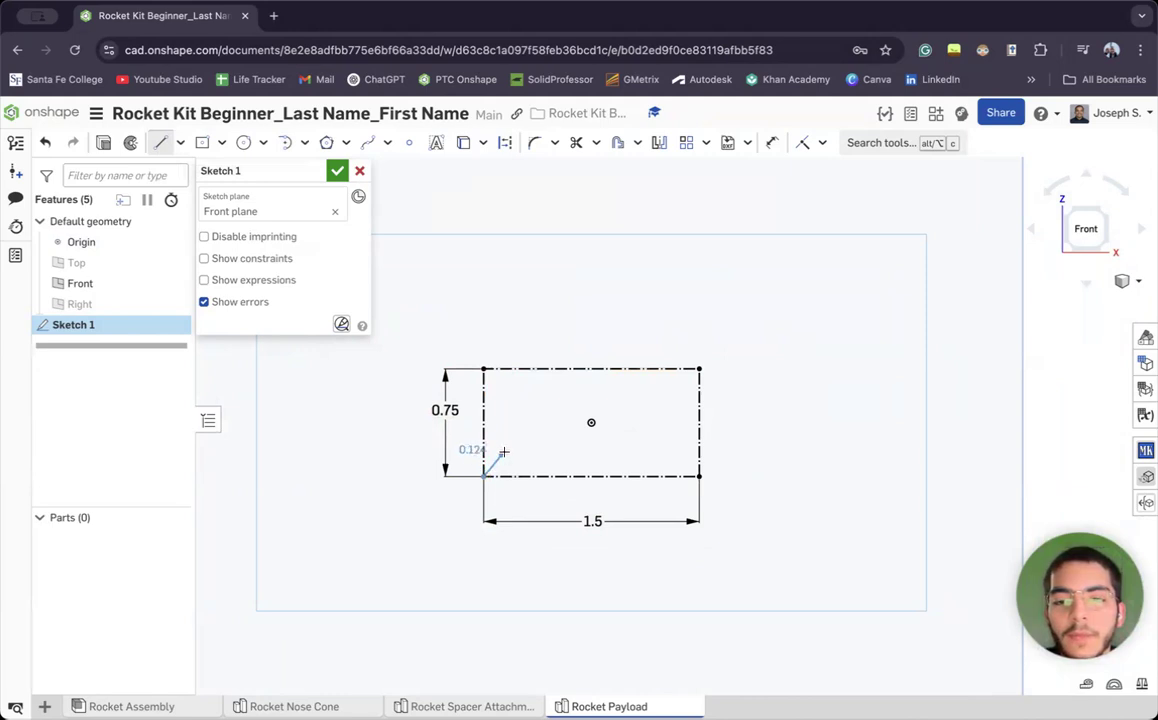
left_click(531, 369)
key("Escape")
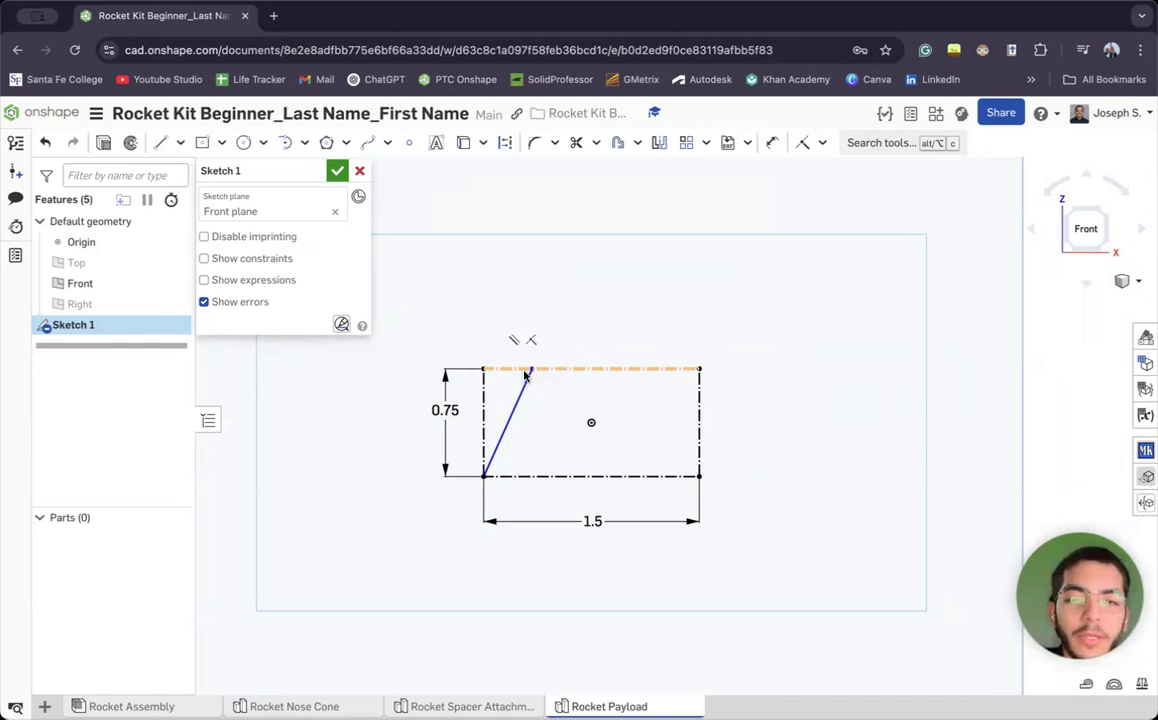
Dimension the slanted line's top end 0.25 in from the top-left corner
key("d")
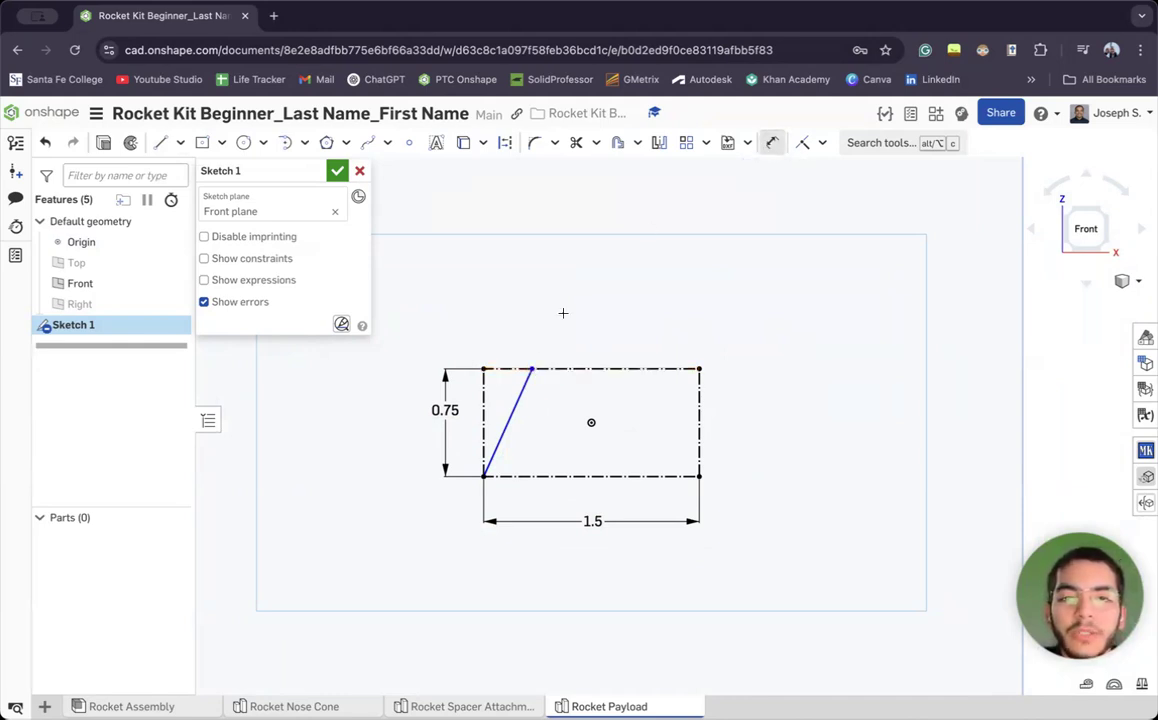
left_click(482, 369)
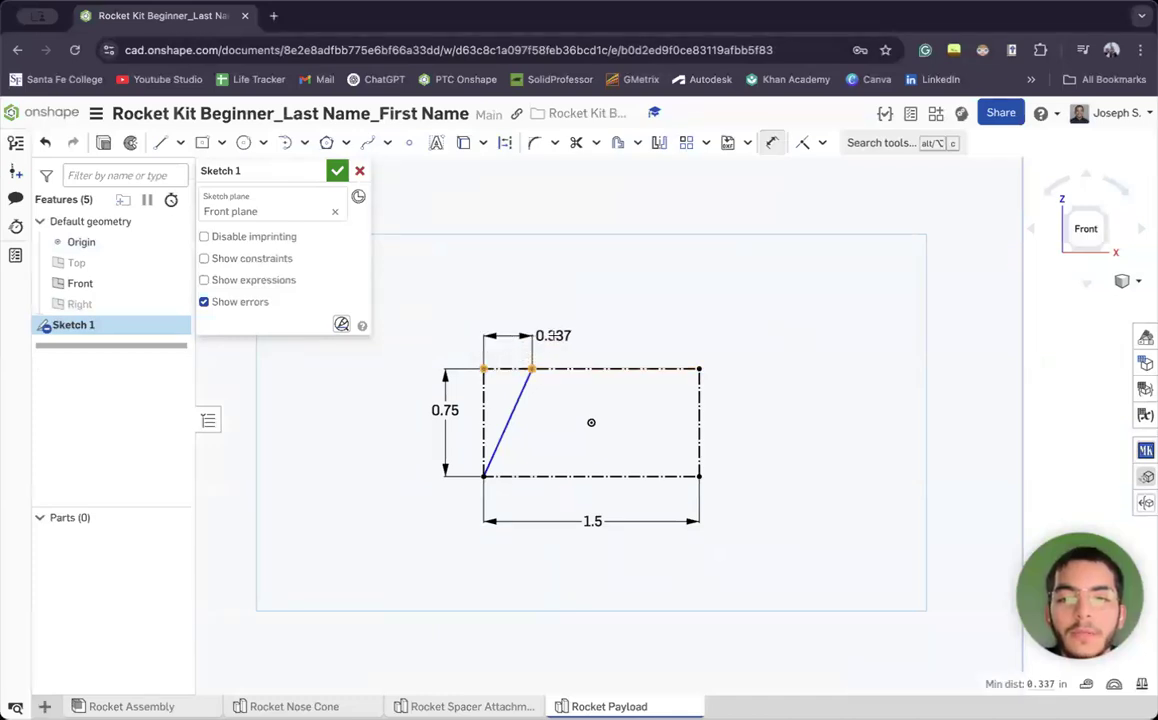
left_click(555, 345)
type(".2")
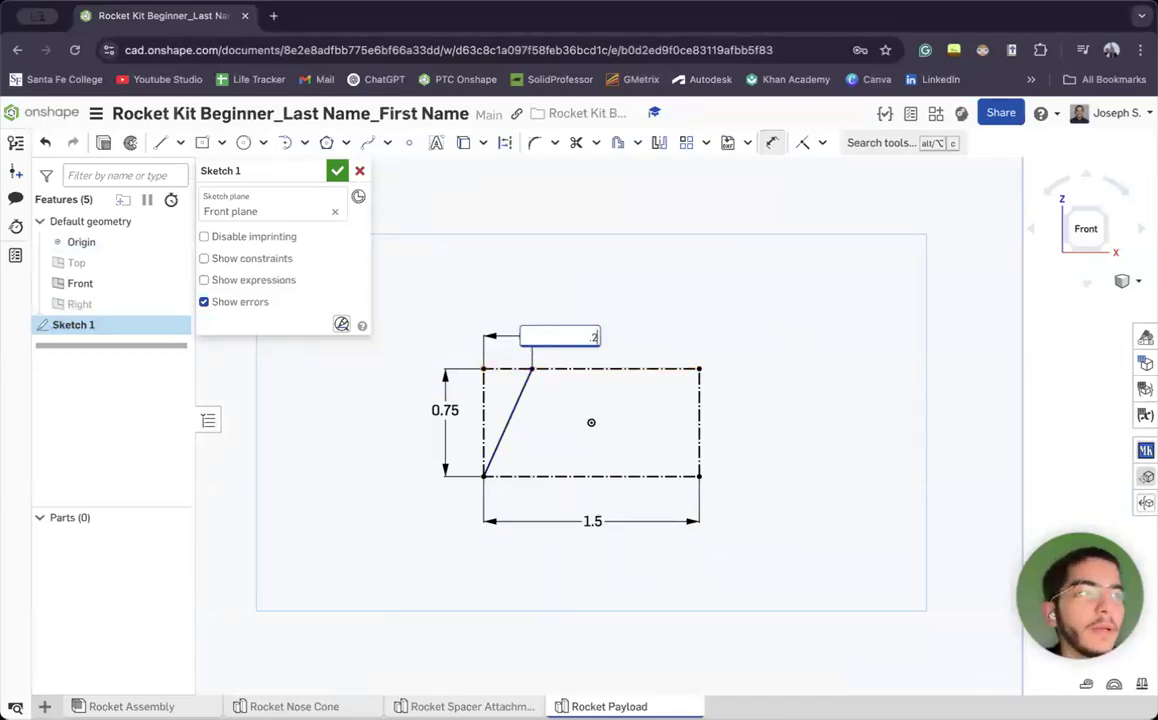
type("5")
key("Return")
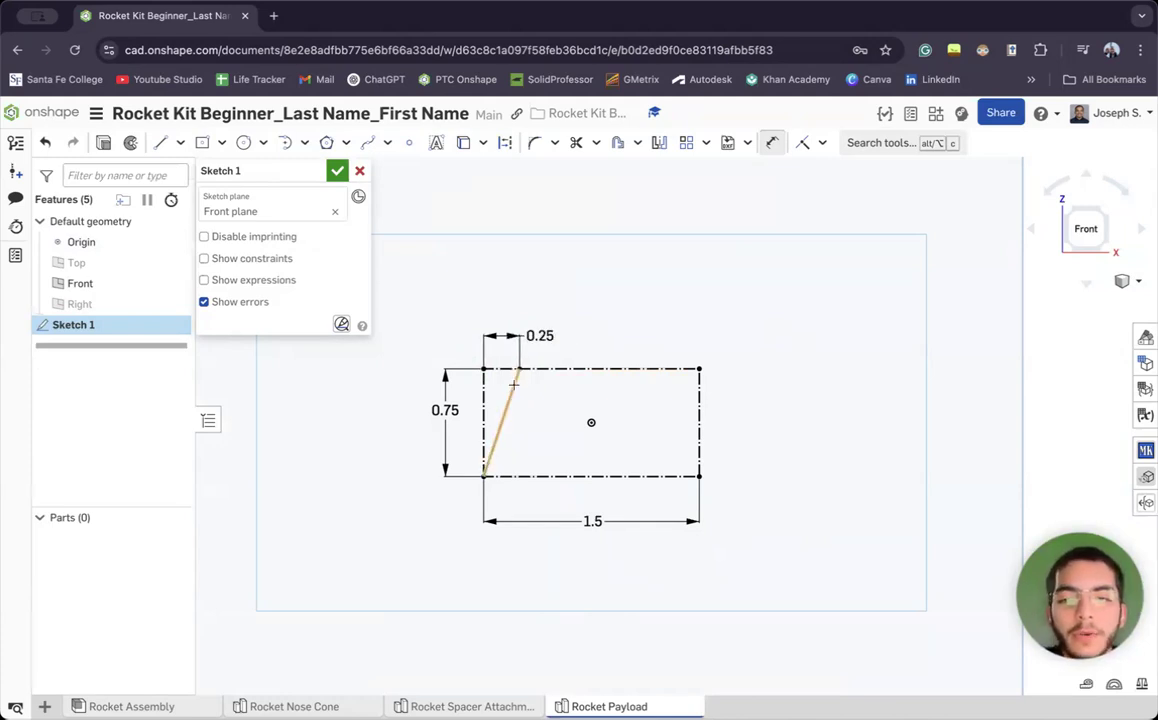
key("Escape")
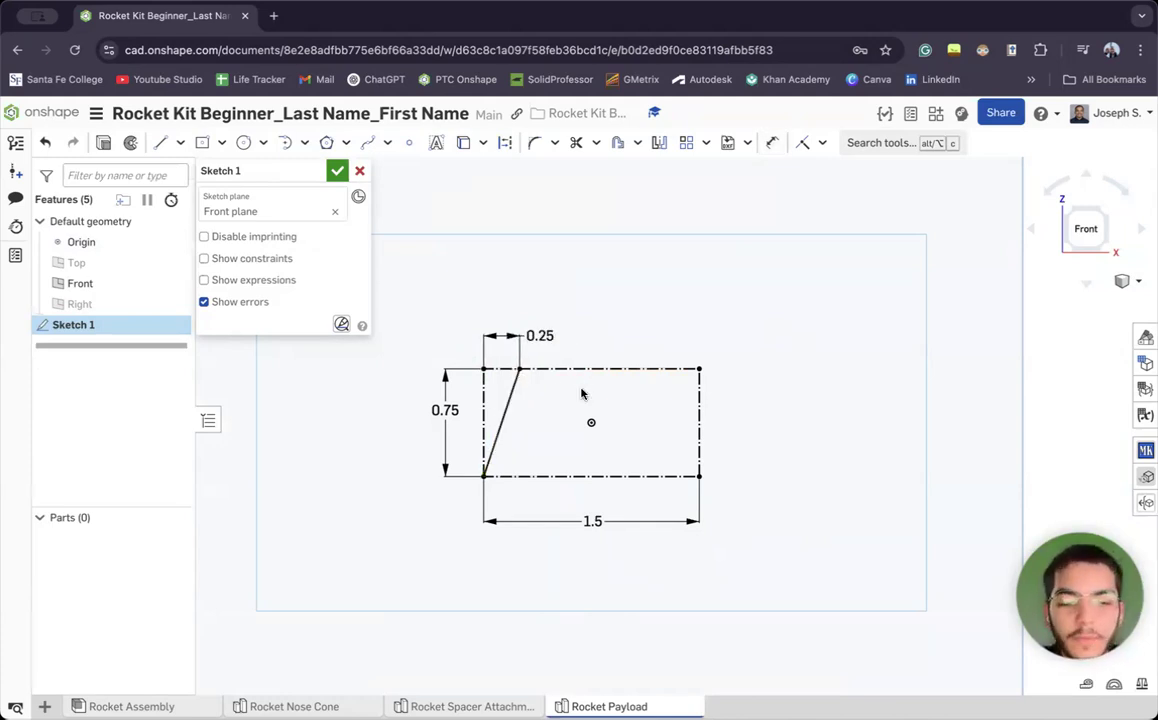
left_click(160, 142)
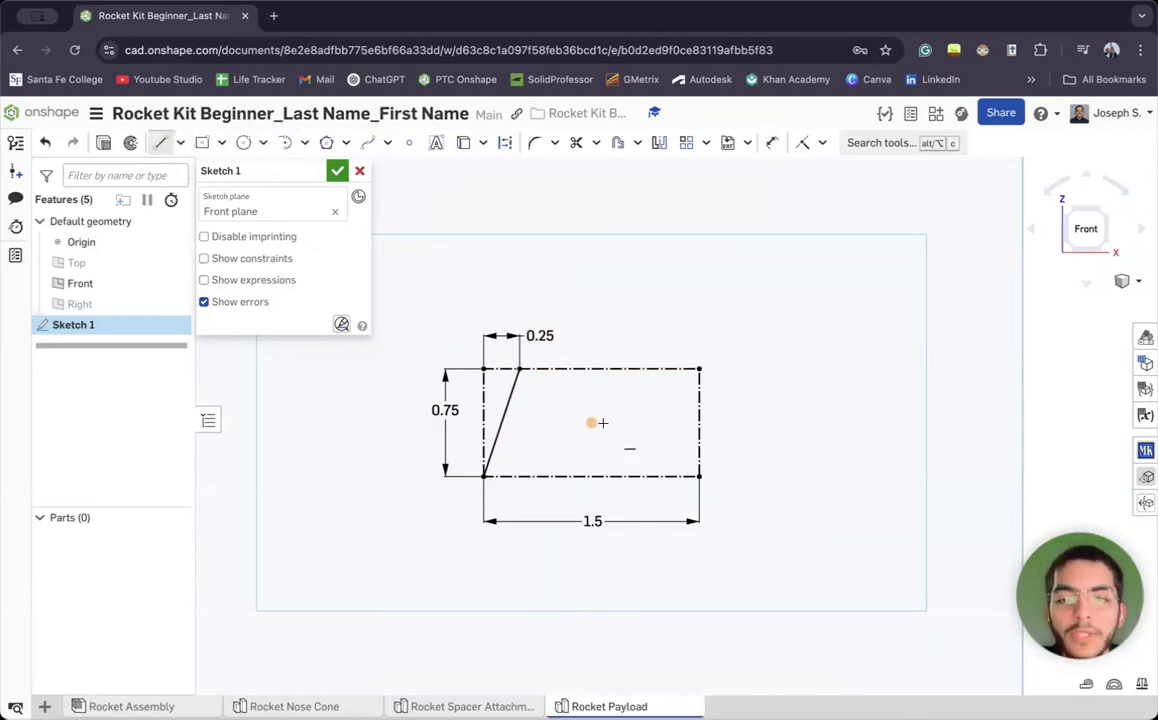
Draw a vertical line through the origin from the bottom edge's midpoint to the top edge
left_click(591, 475)
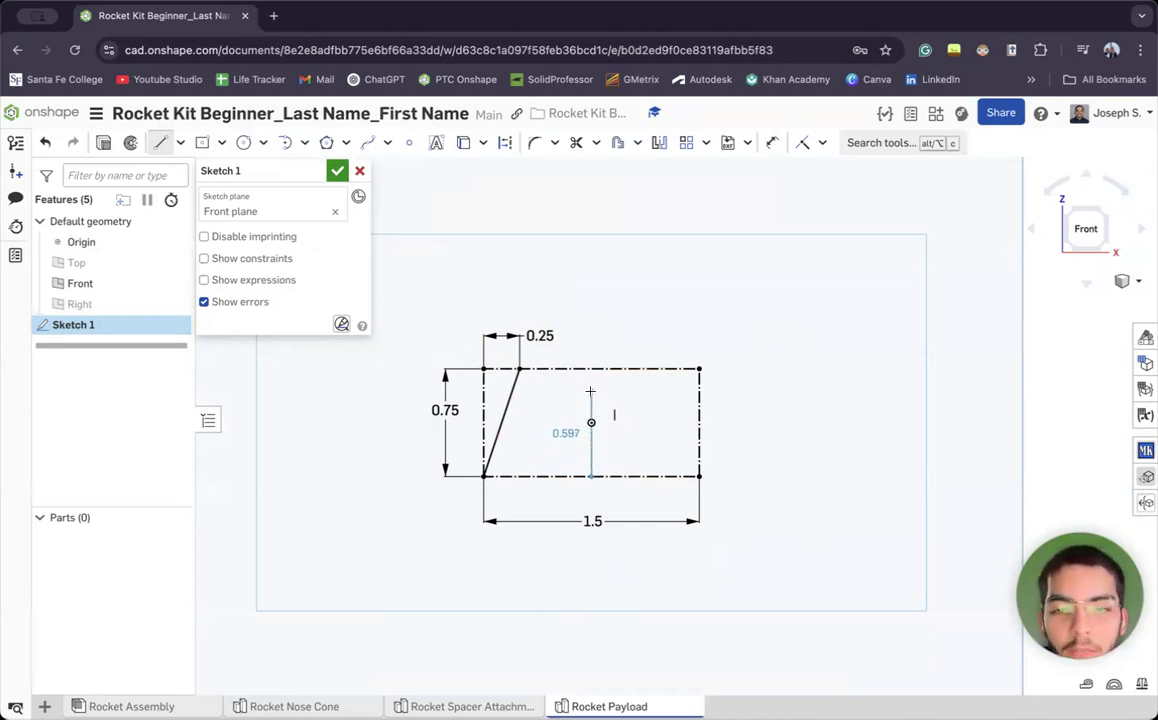
scroll(600, 400, "up", 5)
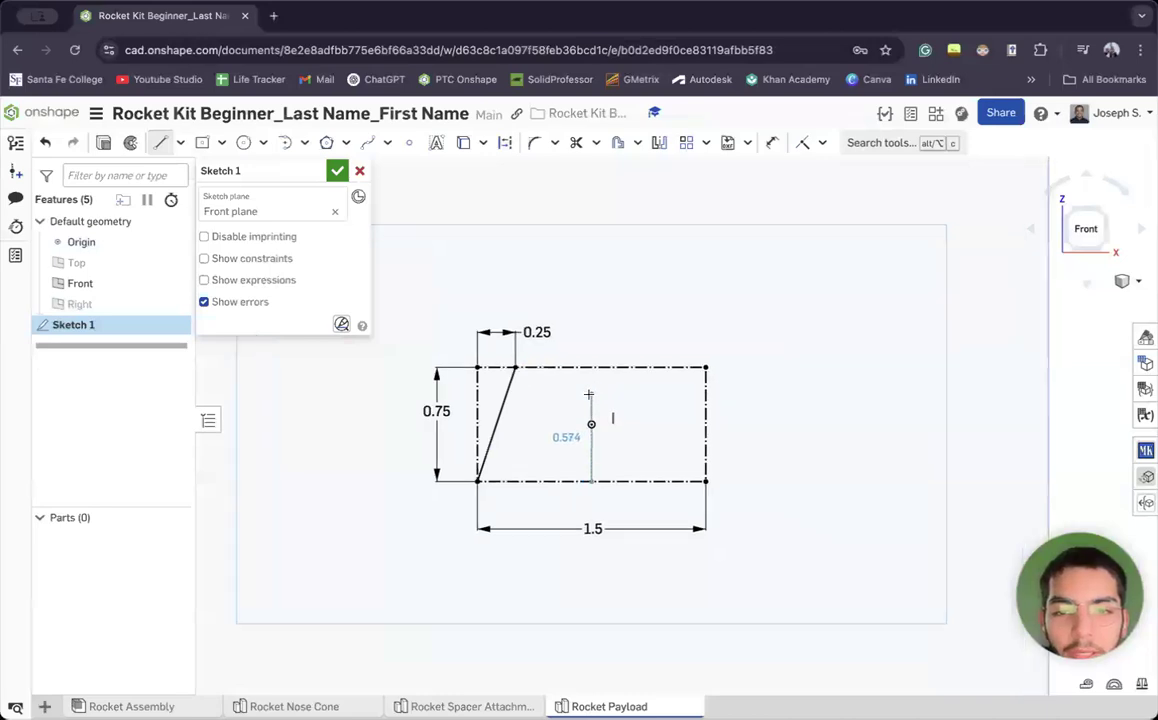
scroll(595, 400, "down", 5)
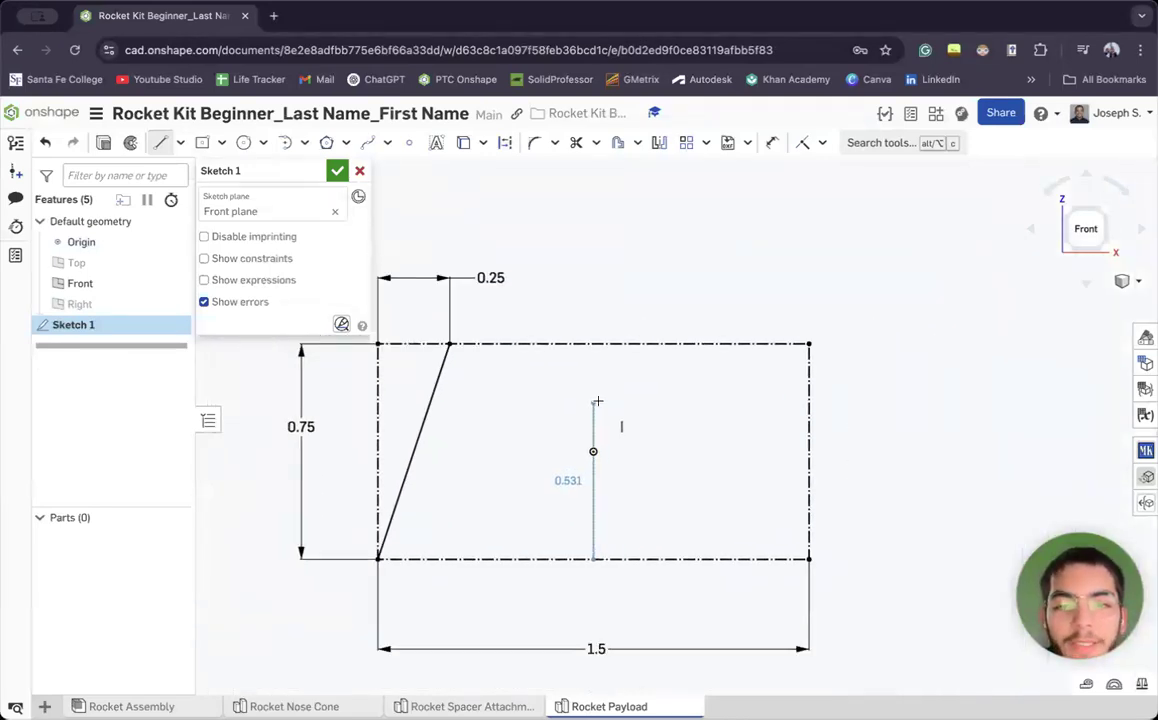
left_click(596, 343)
scroll(621, 428, "down", 3)
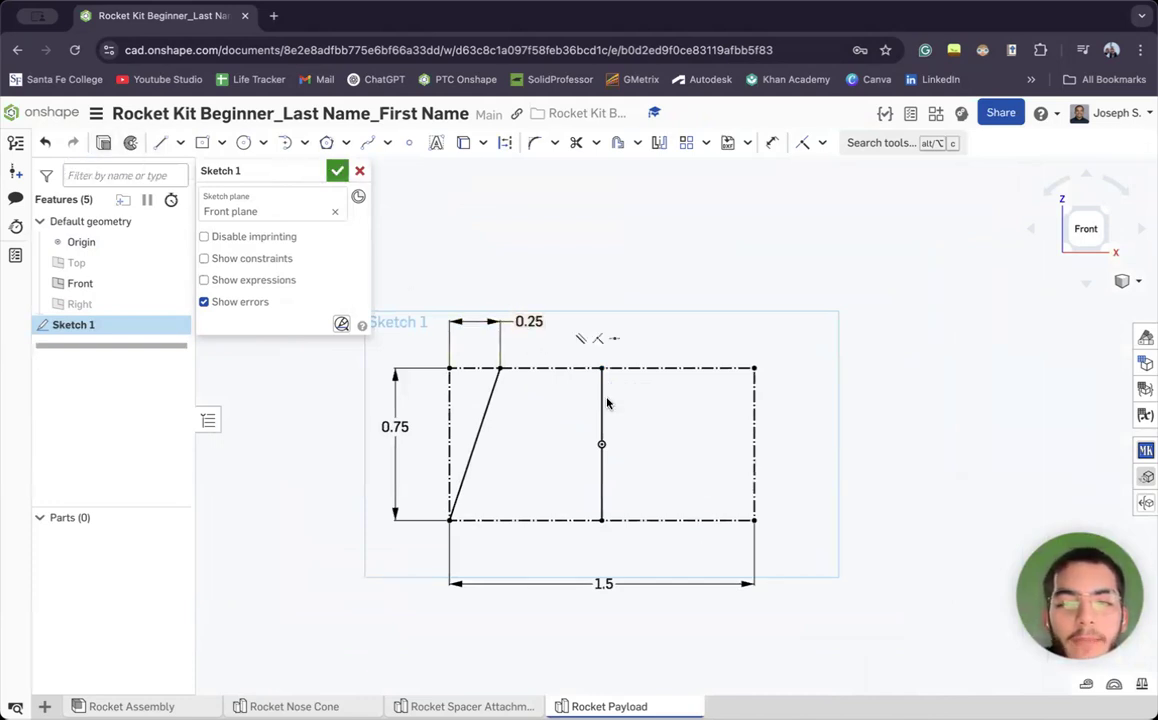
scroll(654, 421, "down", 4)
scroll(654, 421, "up", 1)
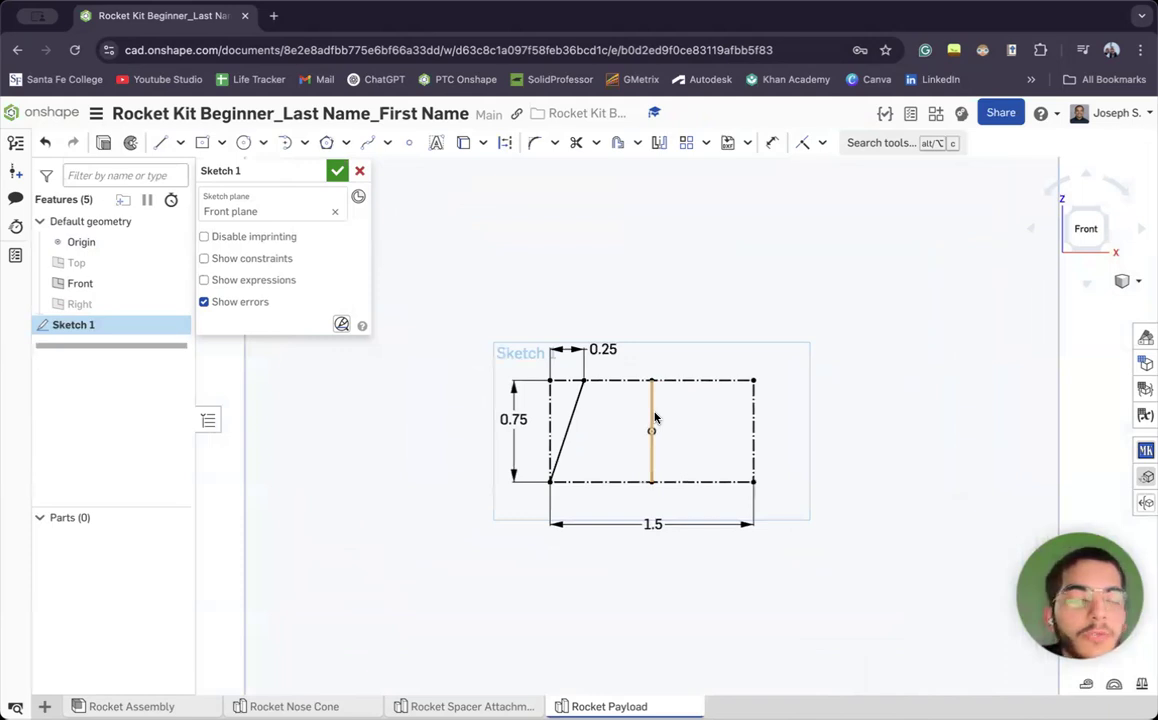
scroll(590, 404, "right", 2)
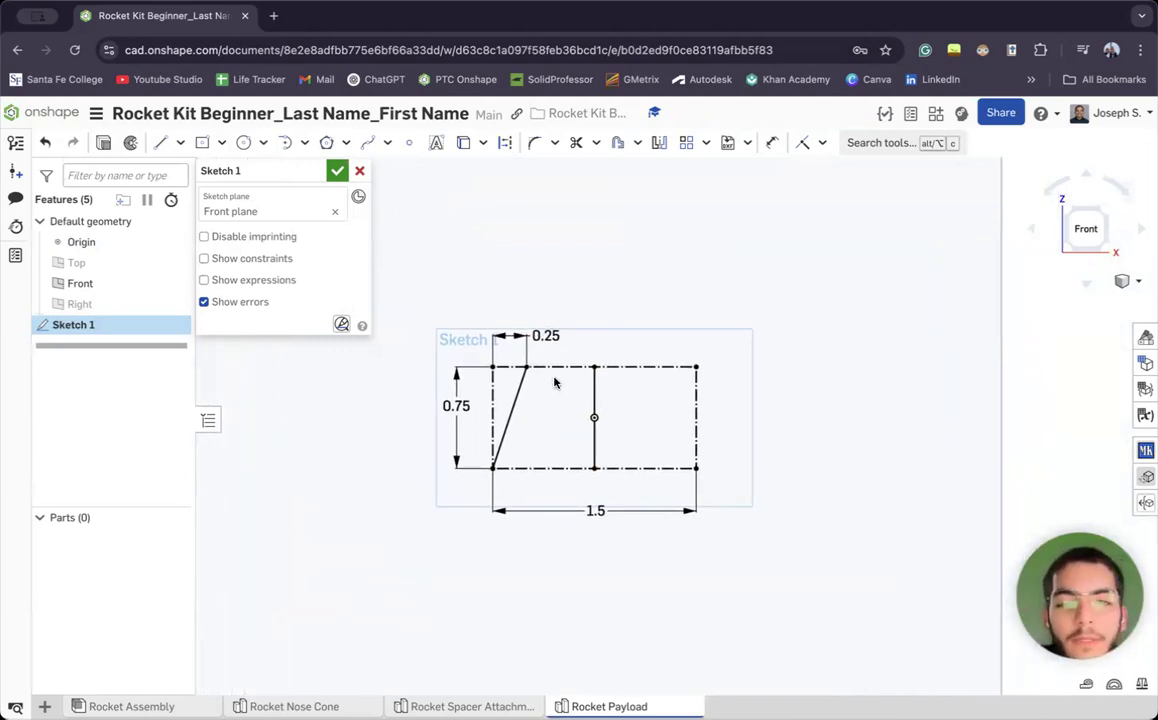
Draw top and bottom edges from the slanted line to the vertical centre line, closing the left half
left_click(160, 142)
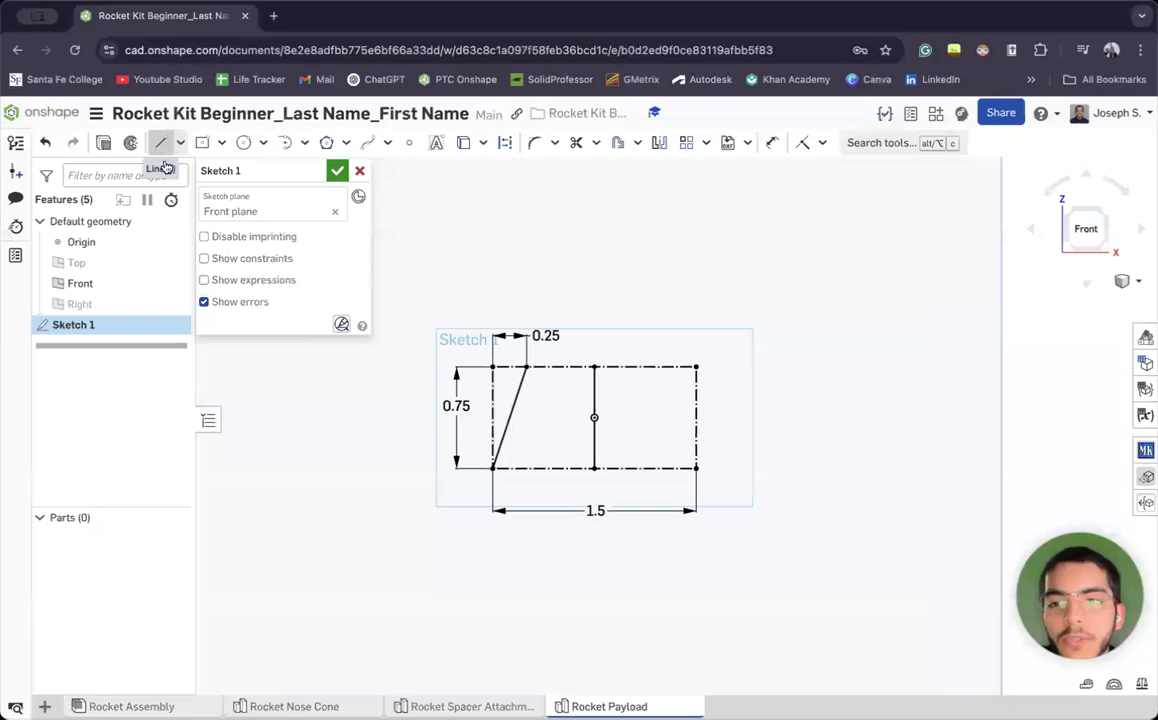
left_click(525, 367)
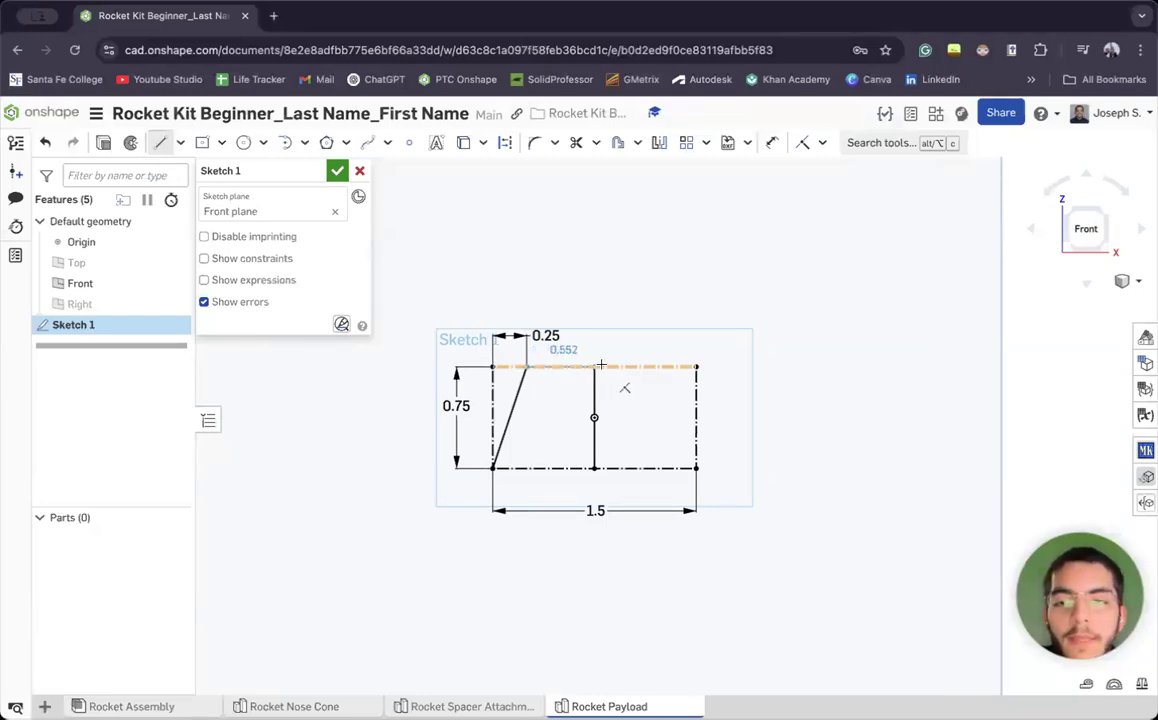
left_click(594, 367)
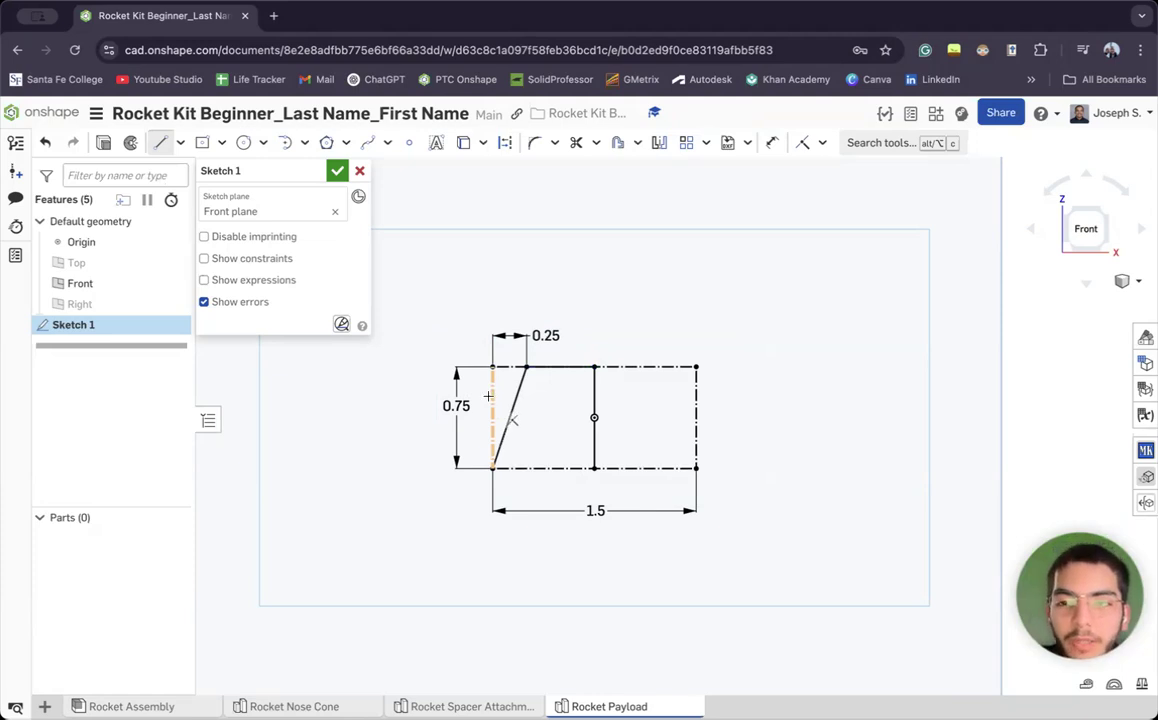
left_click(492, 467)
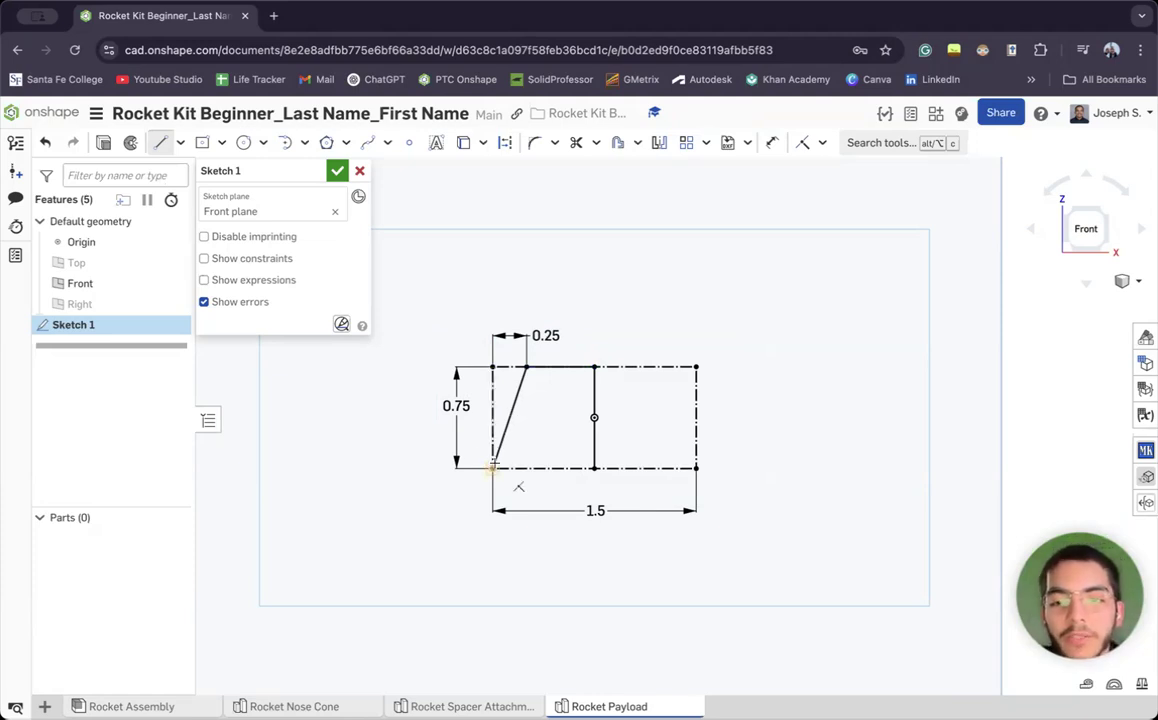
left_click(594, 467)
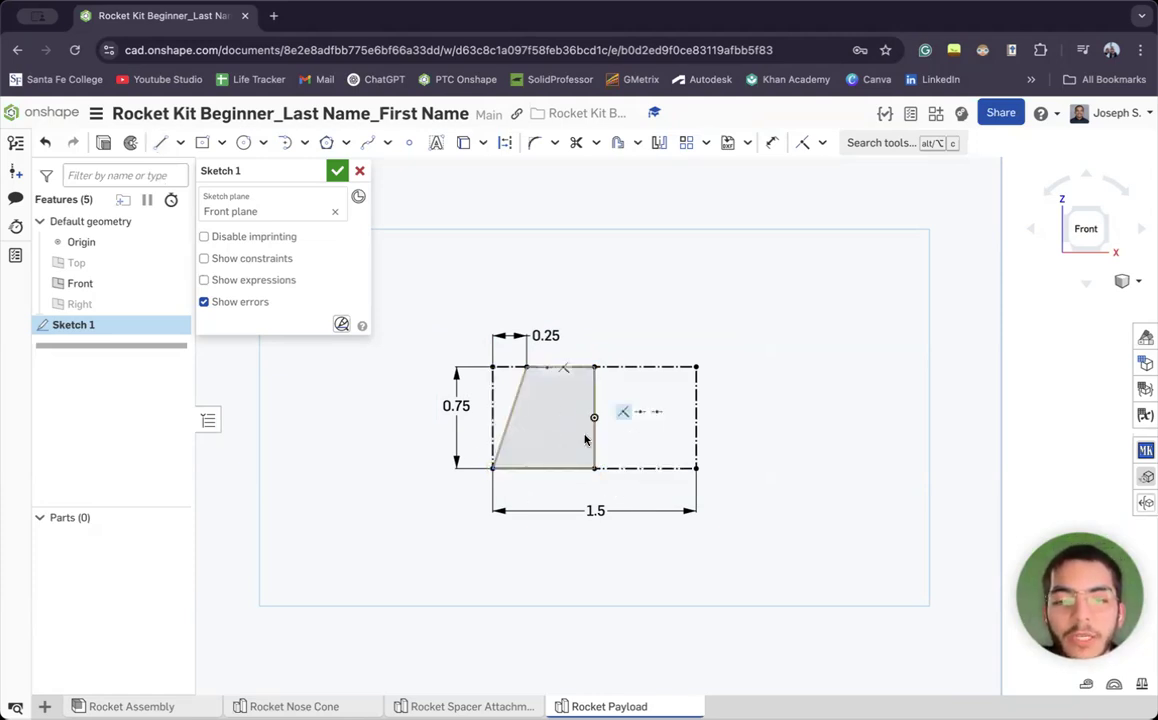
key("Escape")
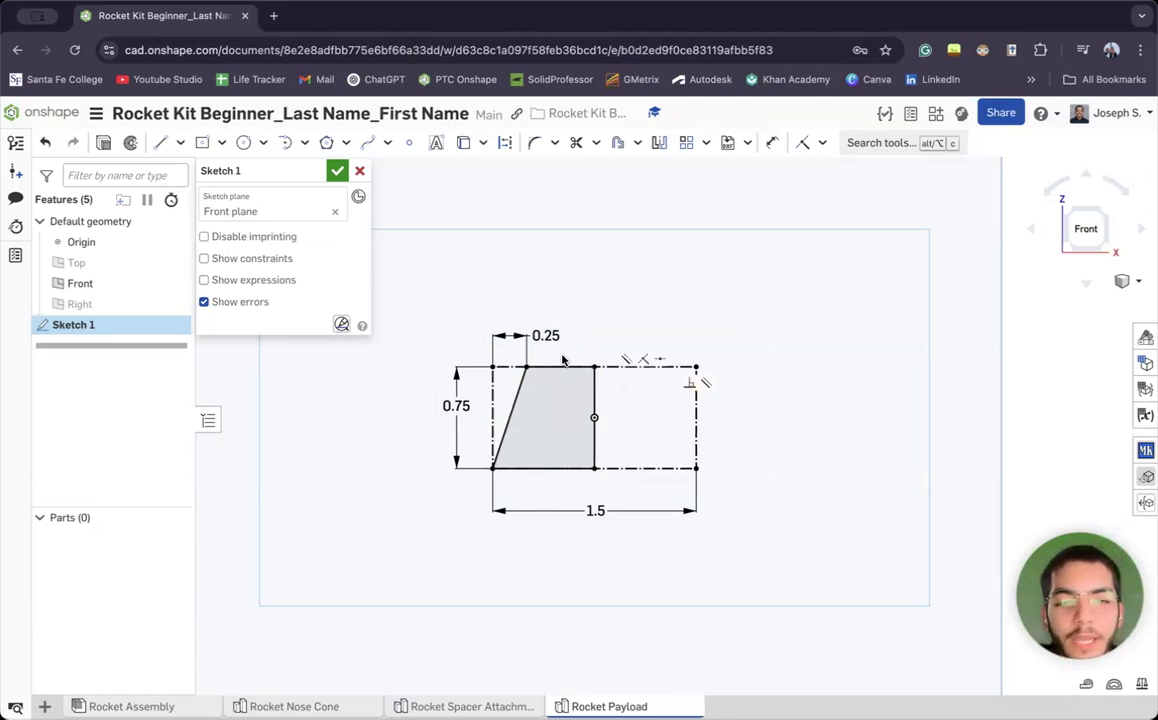
left_click(655, 143)
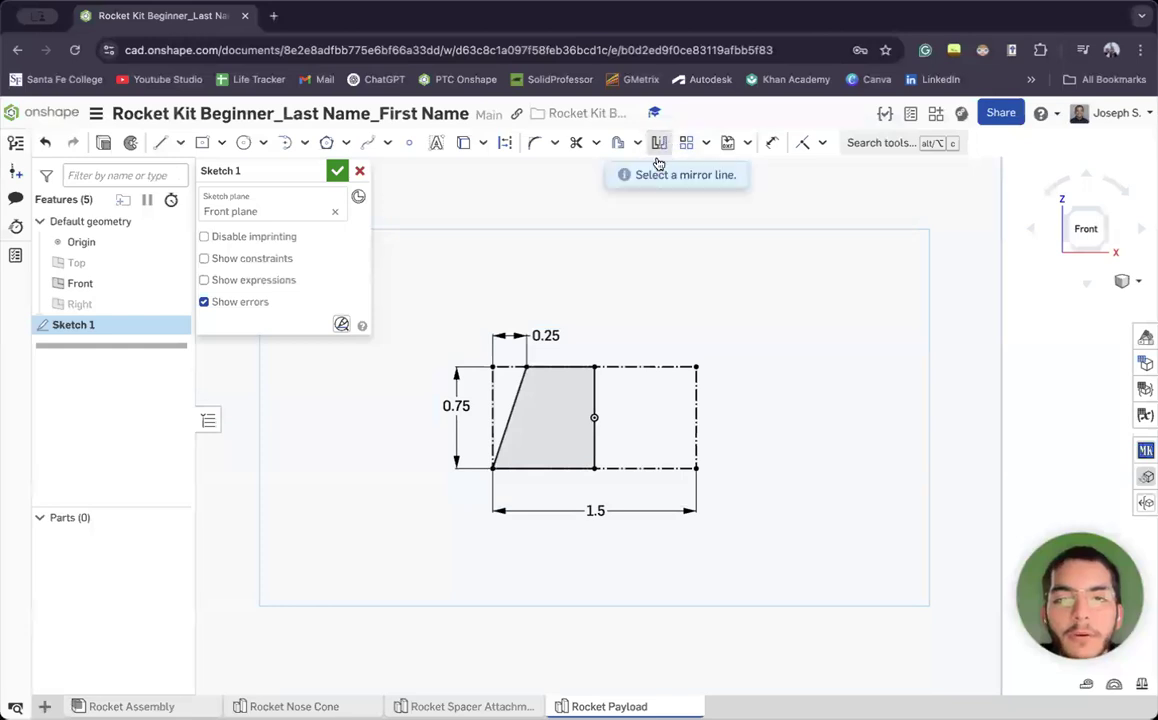
Mirror the slanted and bottom edges across the vertical centre line and accept the sketch
left_click(594, 388)
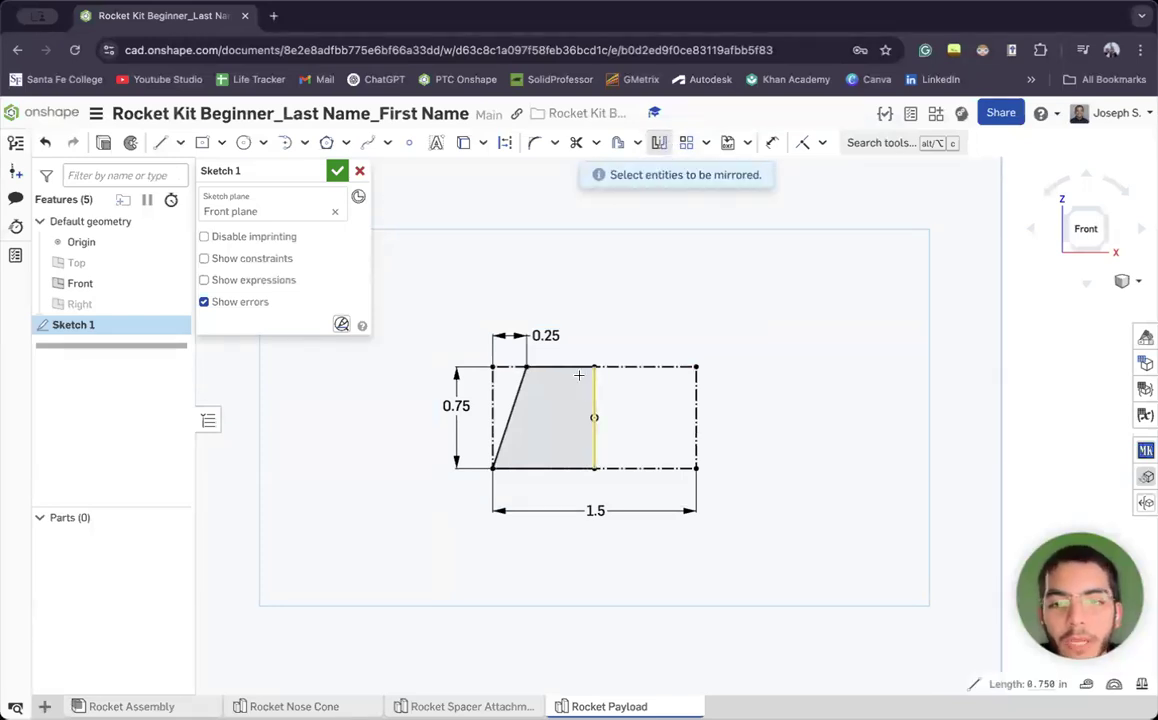
left_click(522, 385)
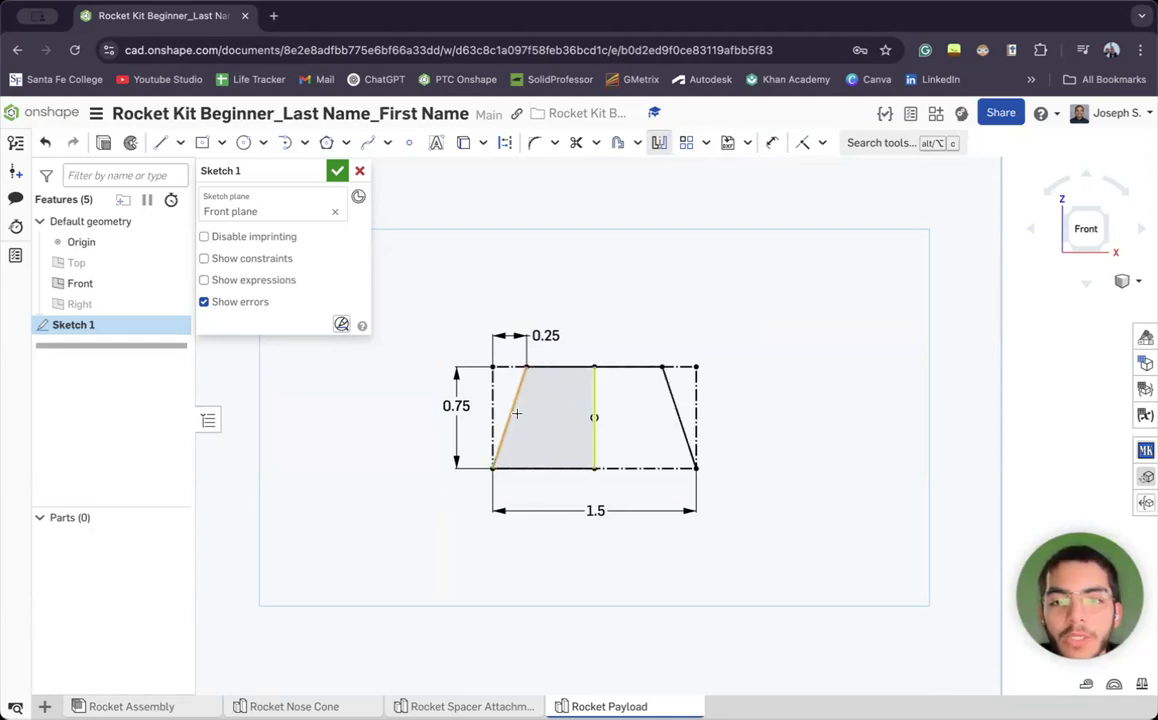
left_click(523, 469)
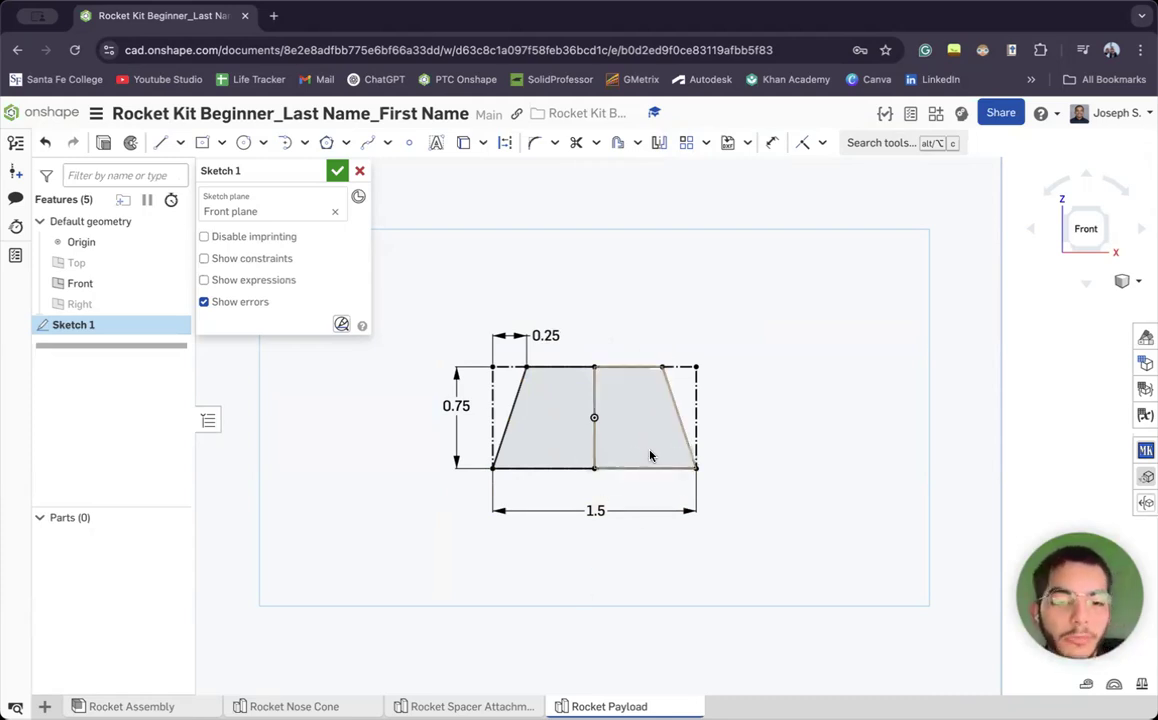
left_click(338, 172)
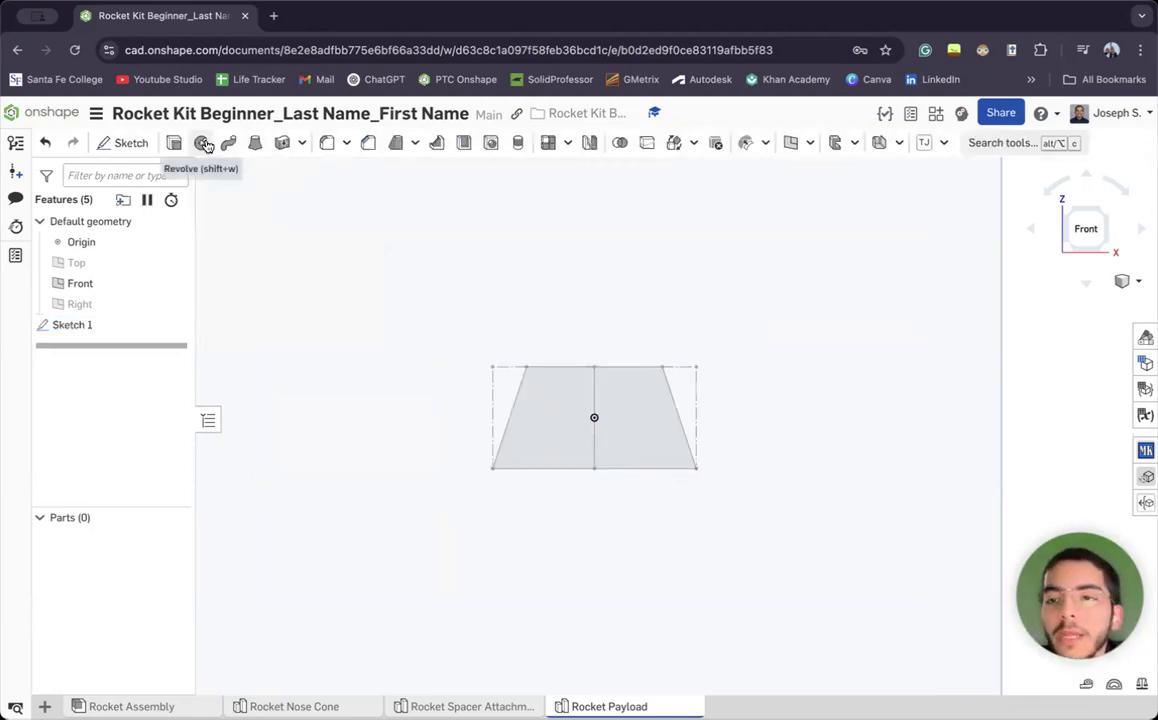
right_click(139, 330)
left_click(165, 346)
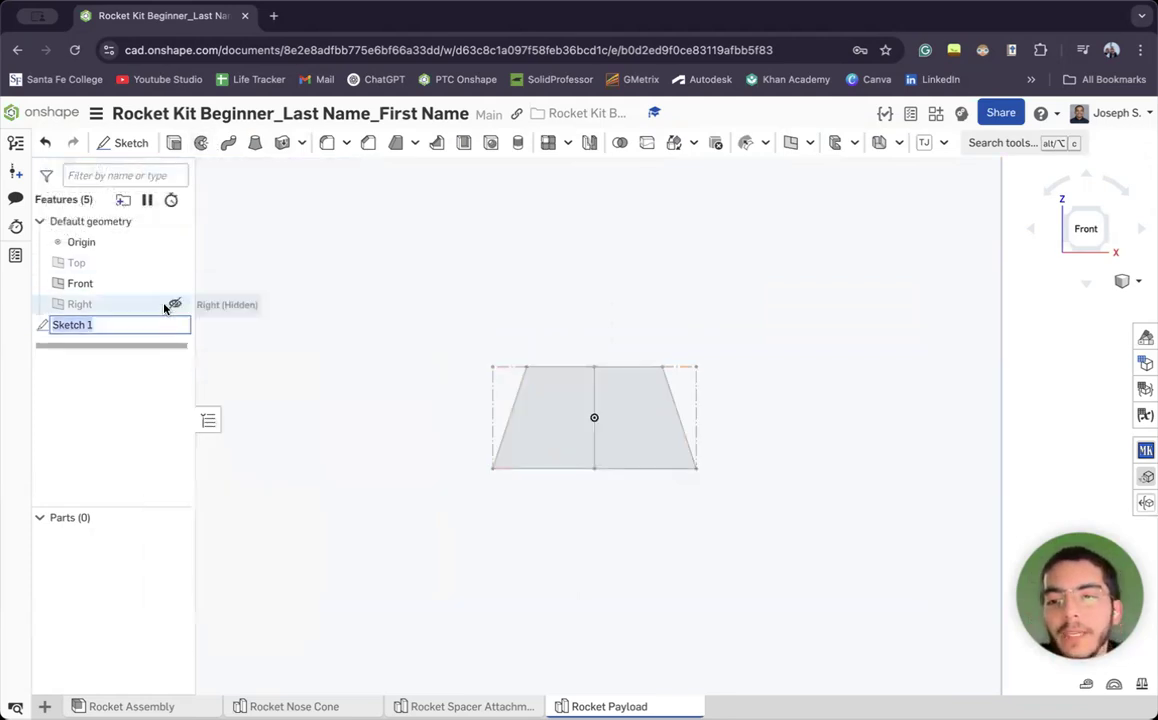
type("Base Slket")
key("BackSpace")
key("BackSpace")
key("BackSpace")
type("etcjh")
key("Return")
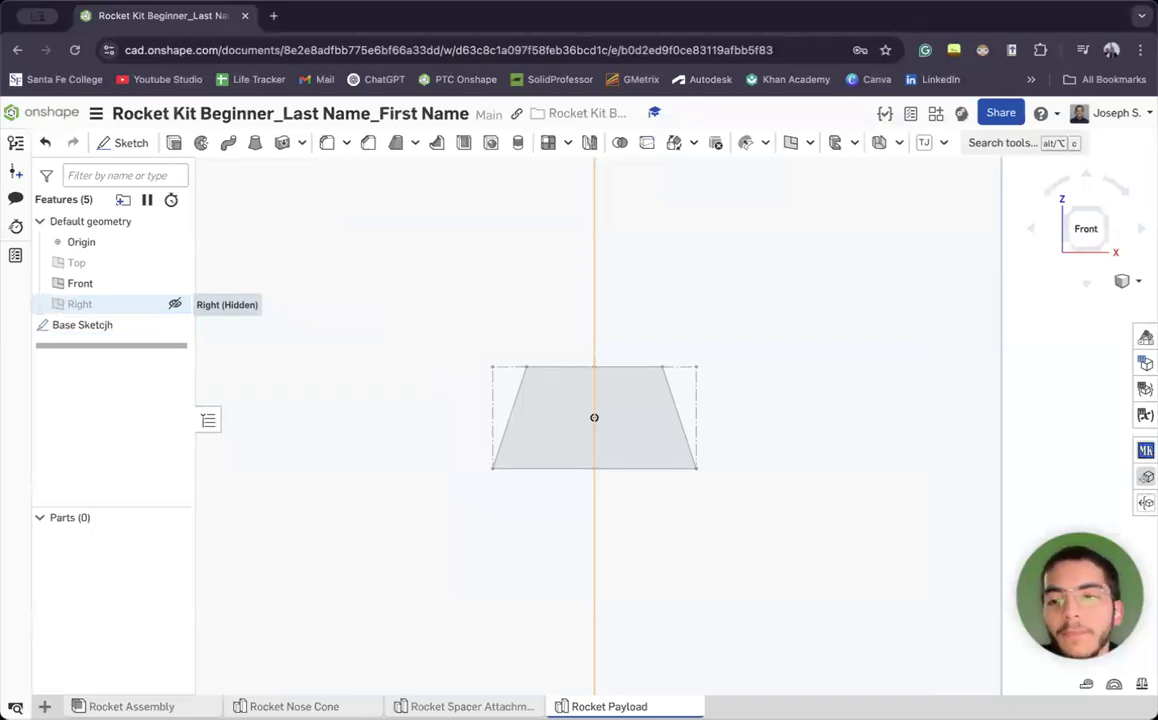
right_click(112, 328)
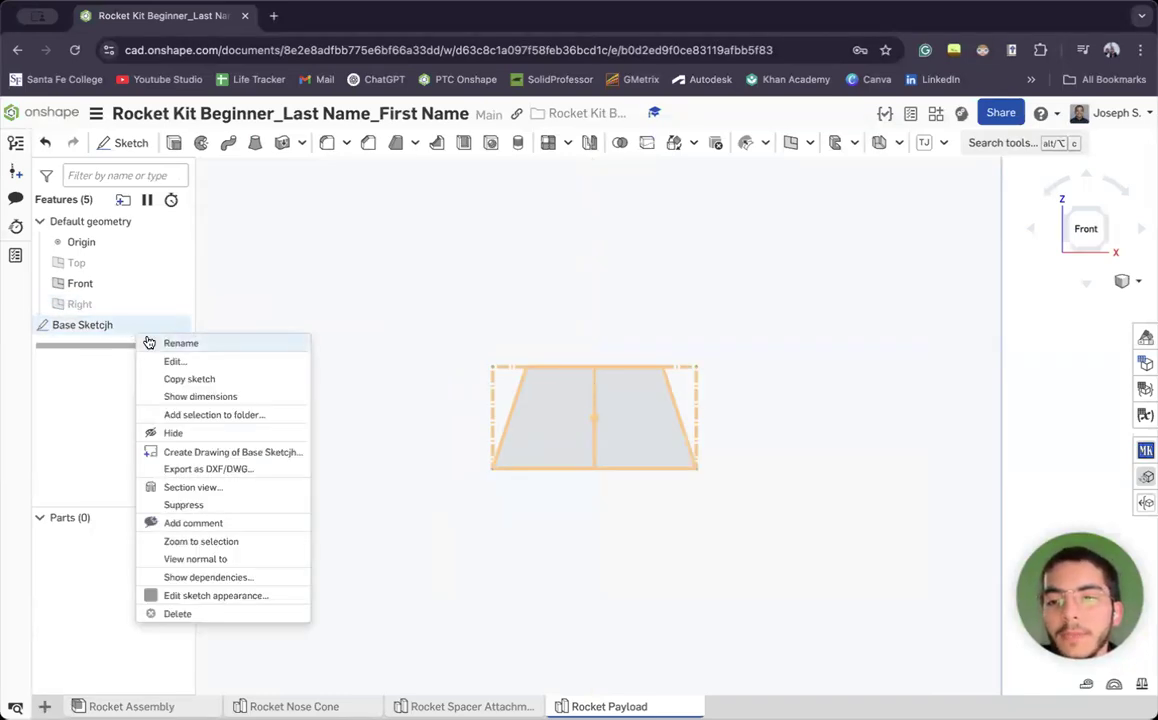
left_click(147, 343)
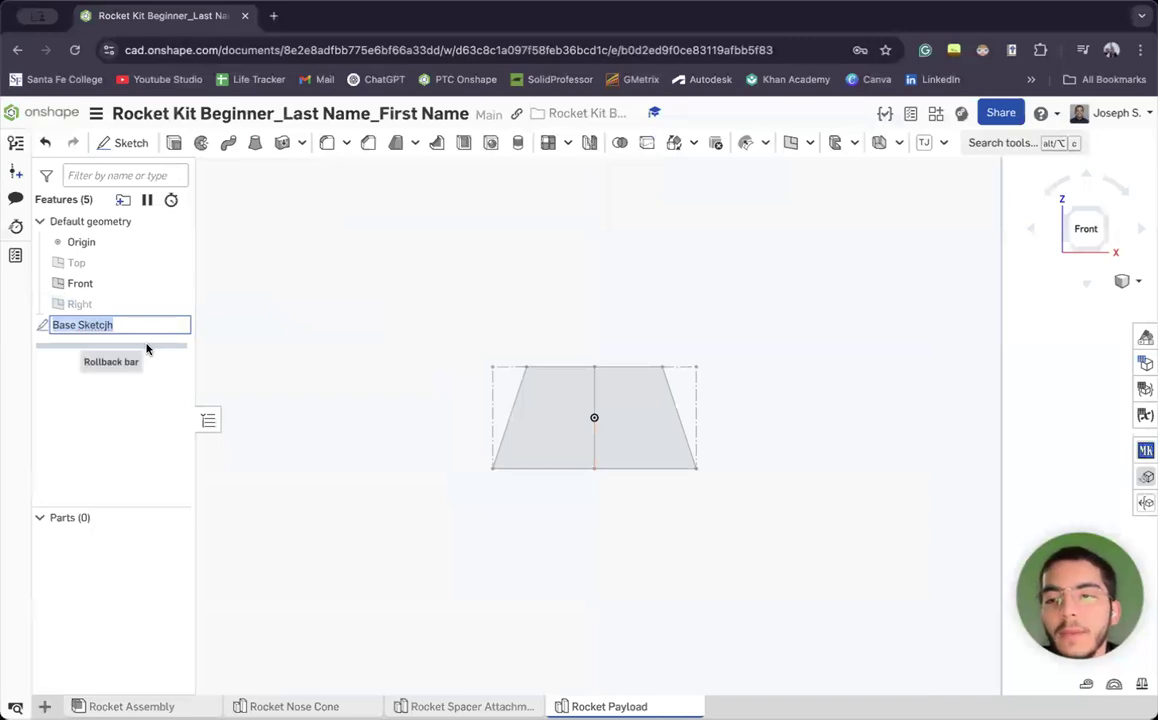
type("Bas")
key("Return")
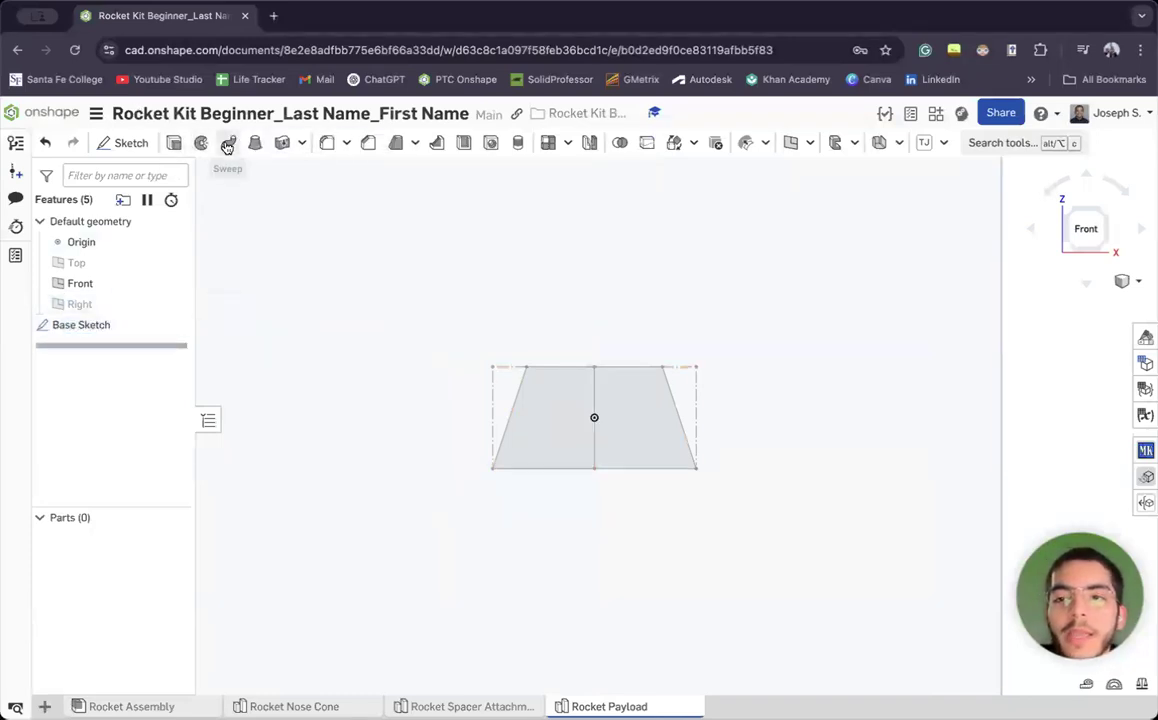
left_click(760, 15)
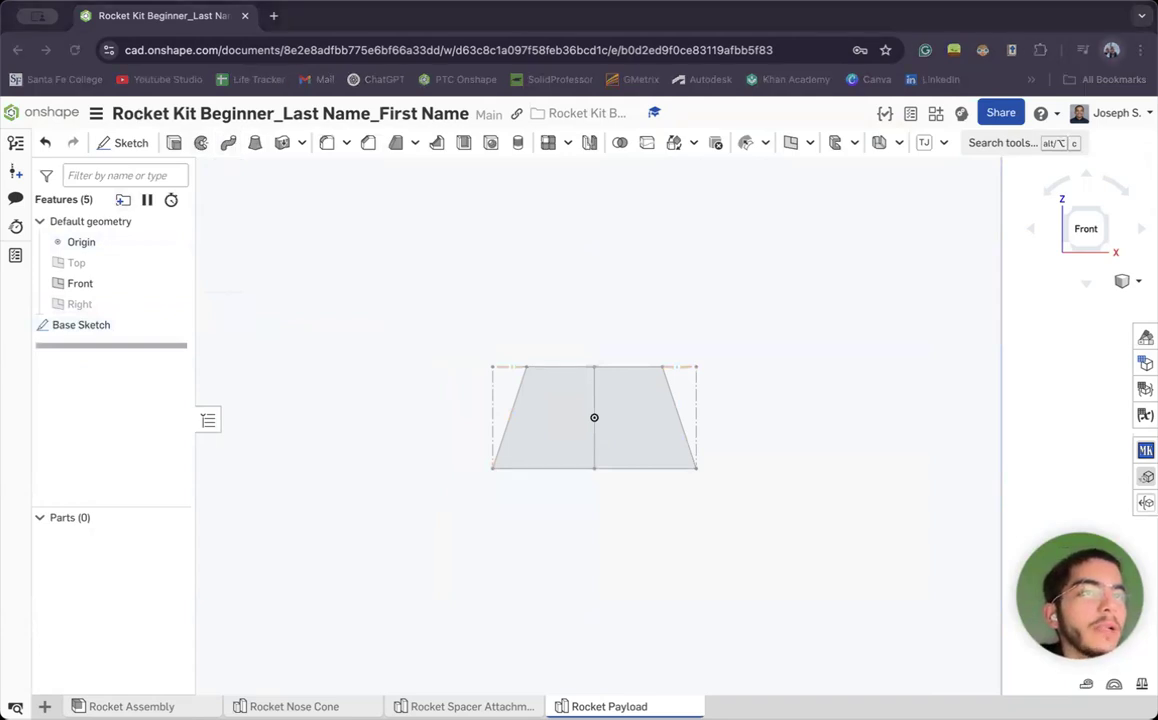
right_click_drag(810, 507, 278, 539)
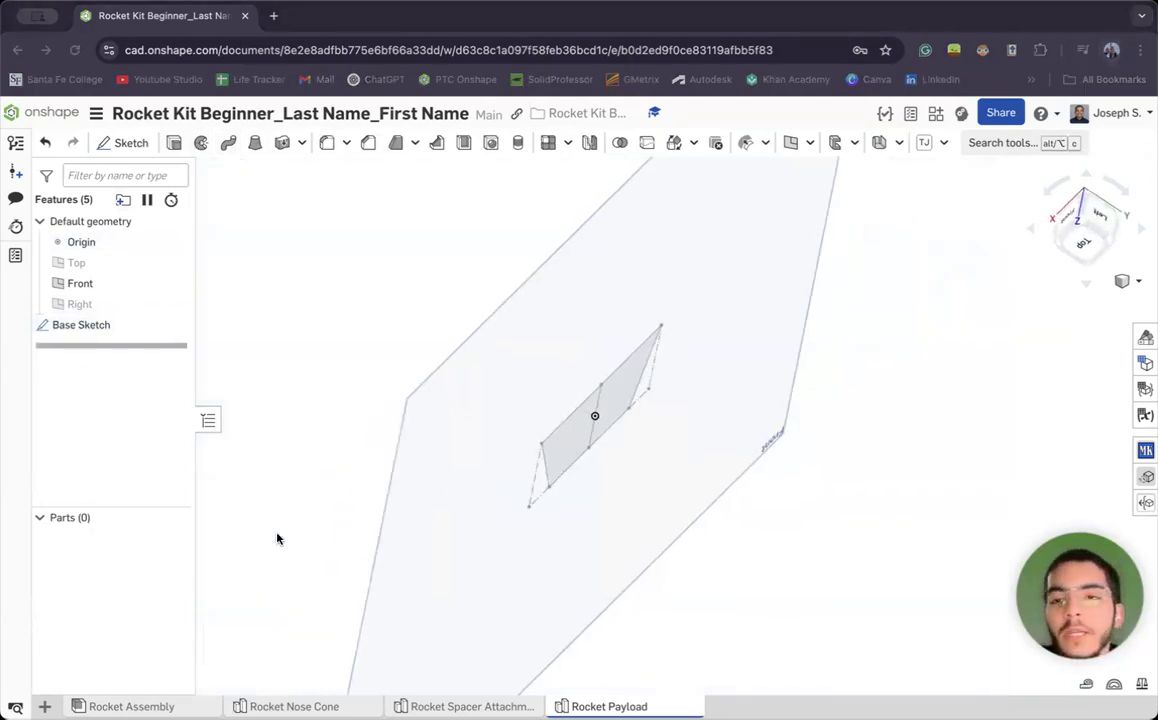
mouse_move(352, 485)
right_mouse_down()
mouse_move(339, 491)
mouse_move(326, 419)
mouse_move(972, 261)
mouse_move(905, 289)
mouse_move(1091, 226)
right_mouse_up()
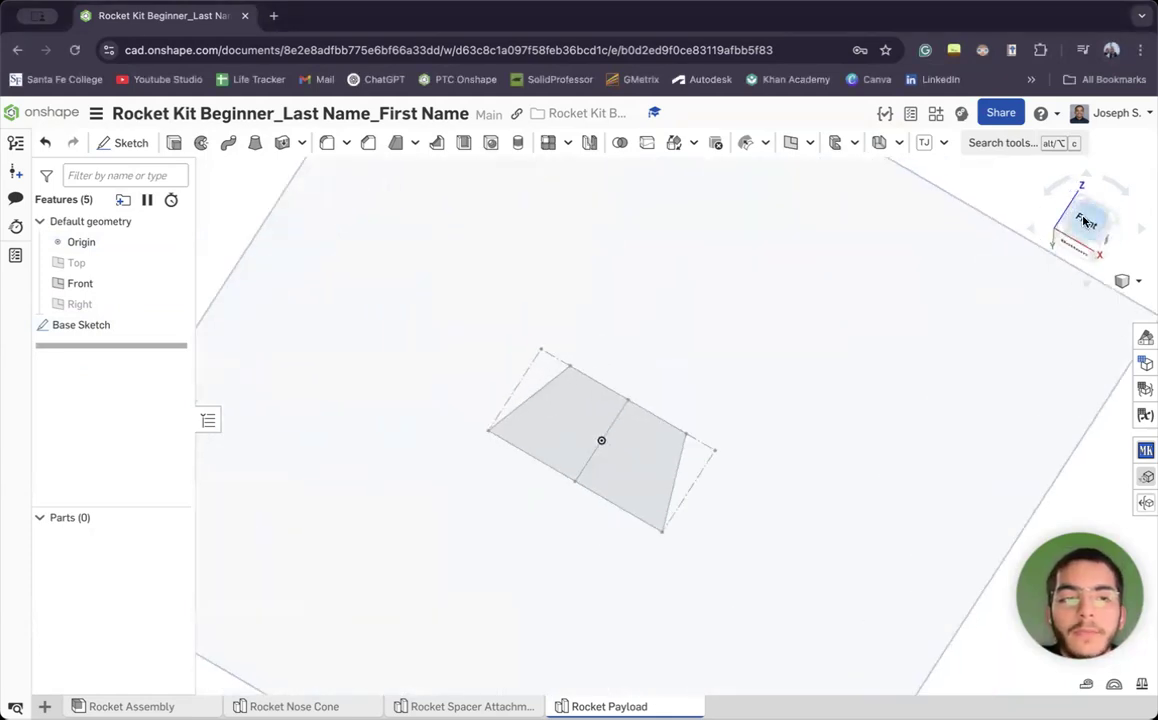
left_click(1085, 226)
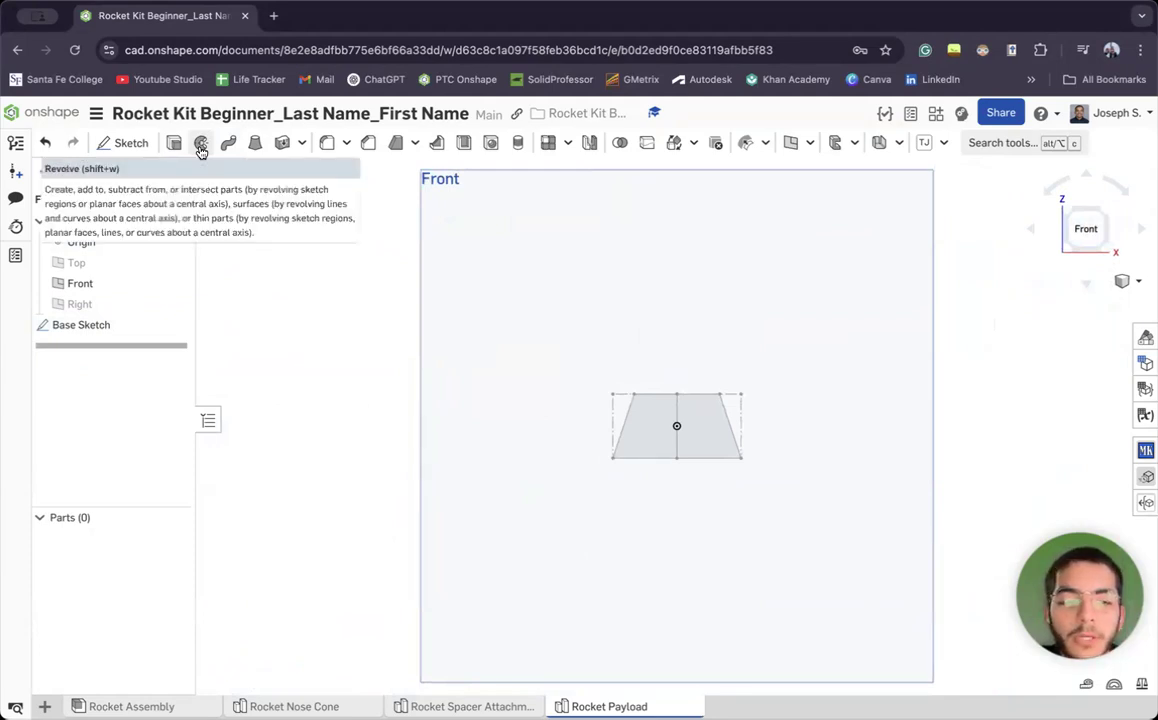
Revolve the left half of the trapezoid sketch about its centre line into a solid frustum
key("shift+s")
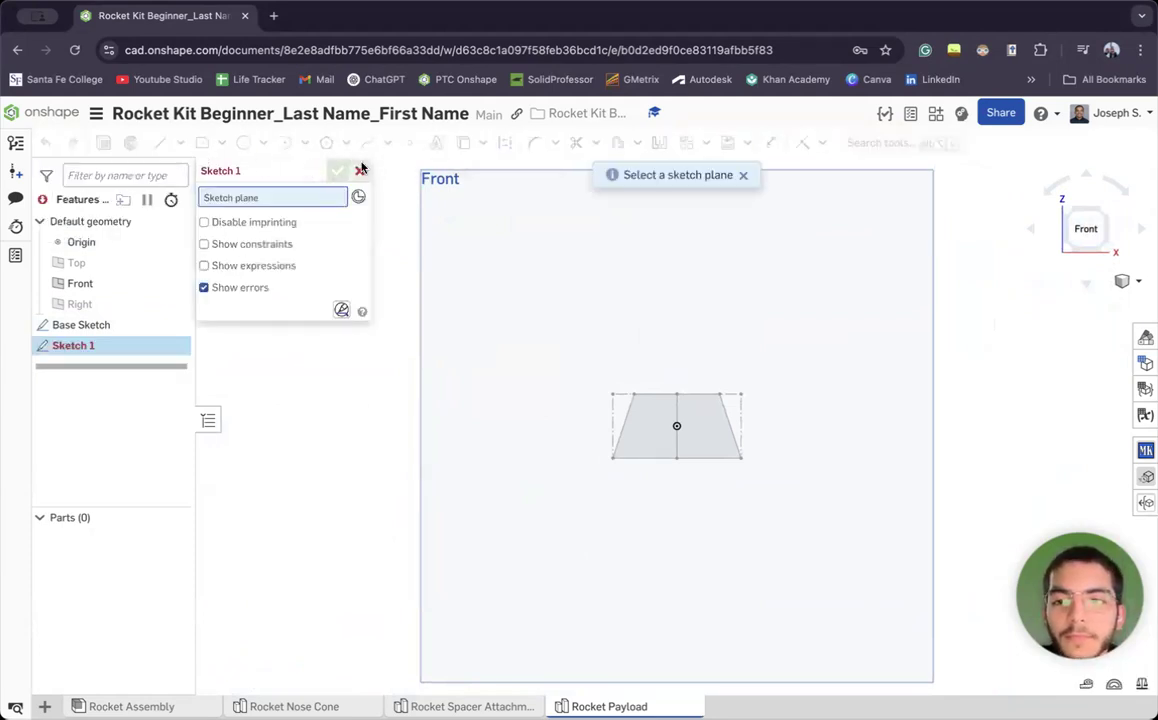
left_click(358, 171)
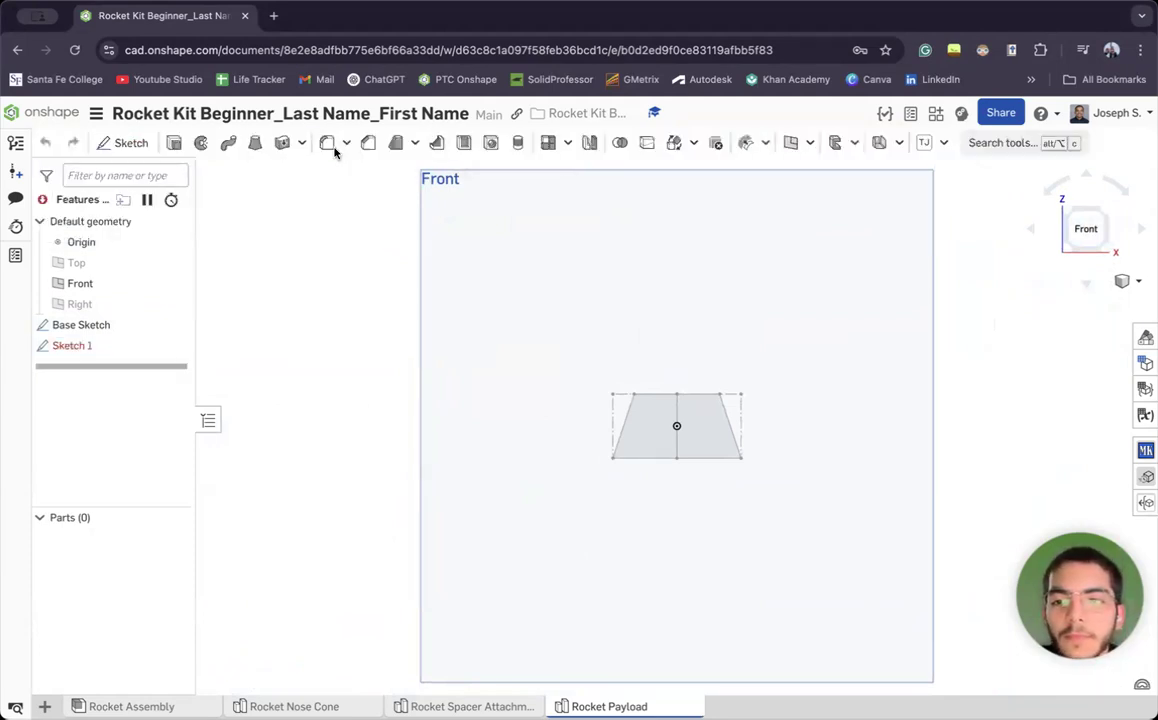
left_click(201, 143)
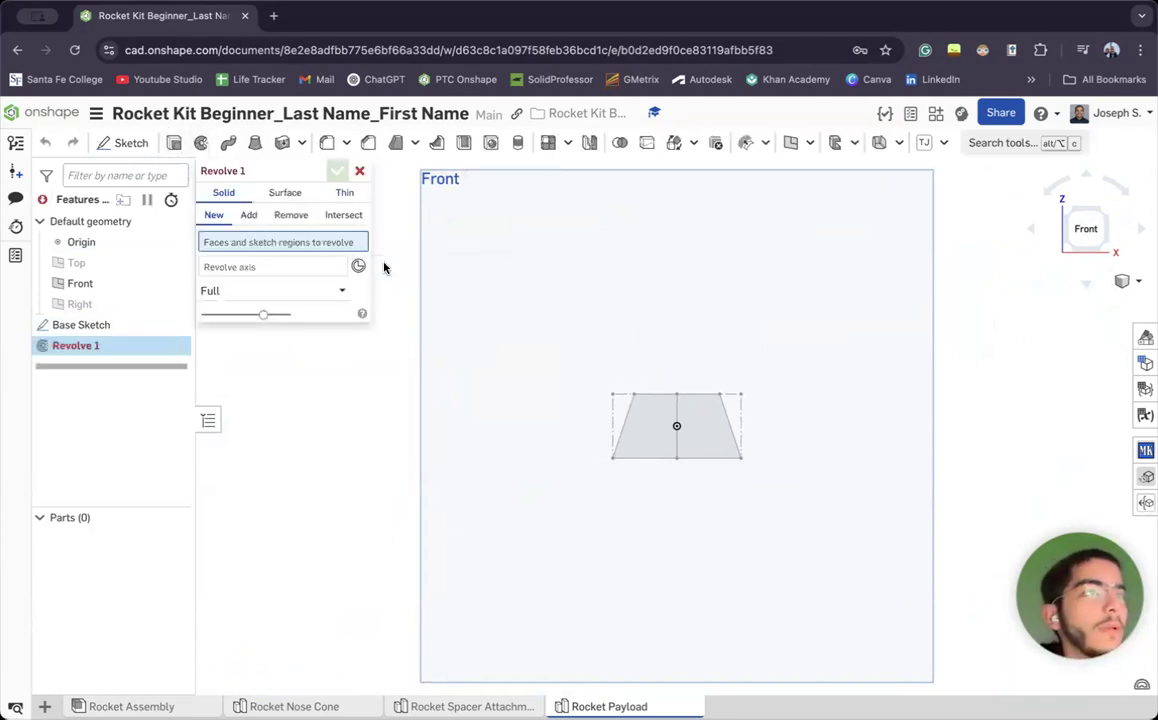
scroll(600, 374, "up", 2)
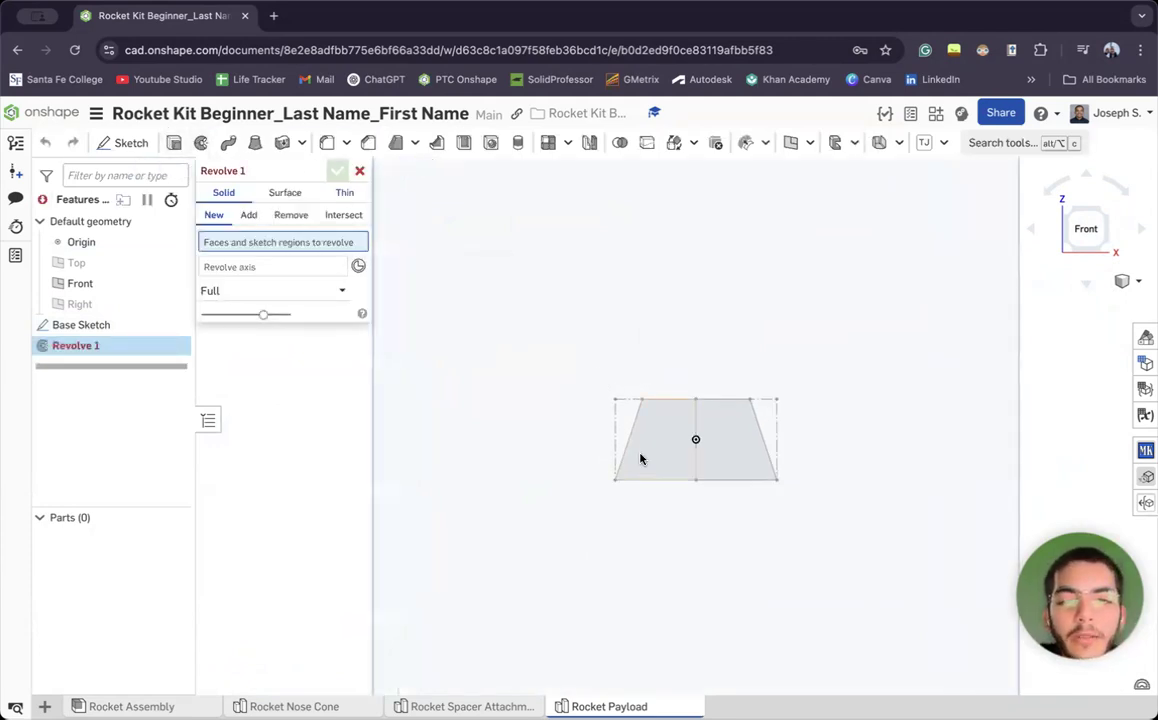
middle_click_drag(647, 446, 576, 416)
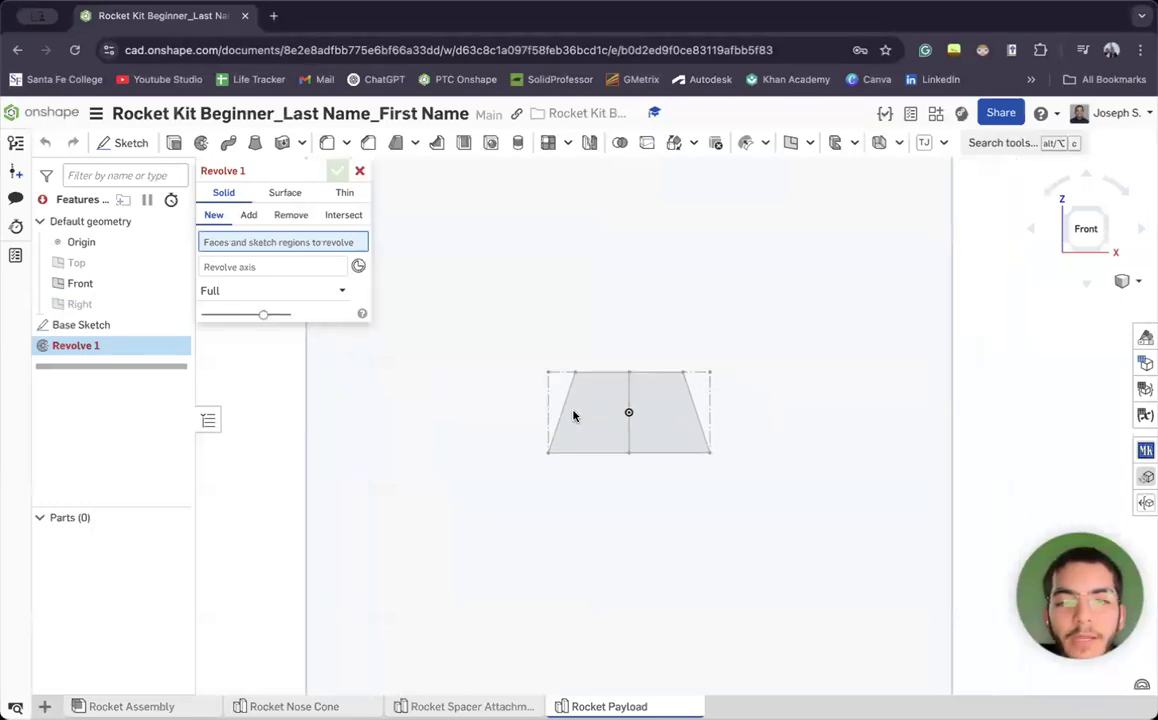
left_click(586, 416)
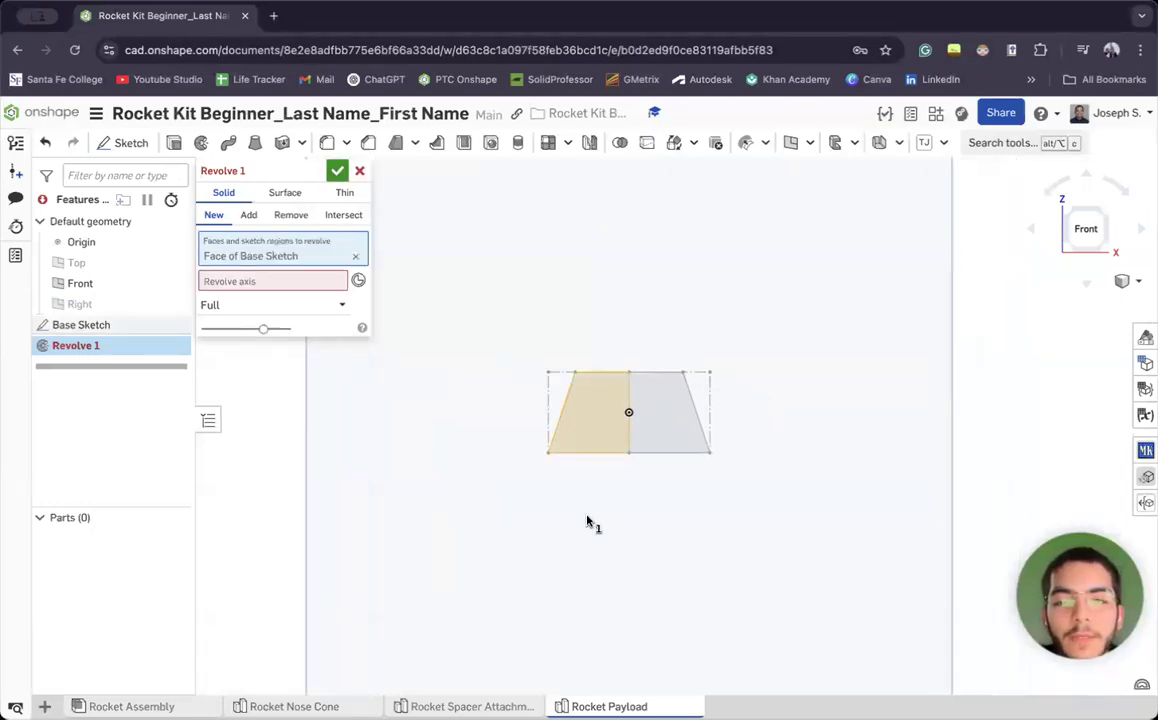
left_click(229, 281)
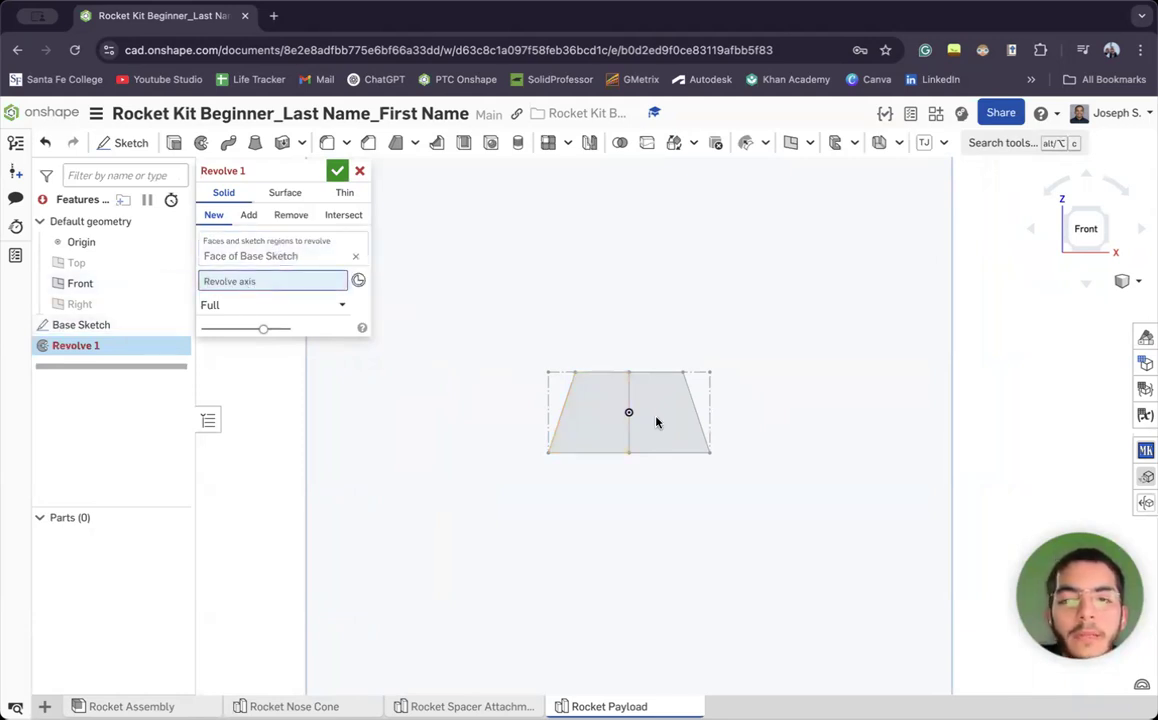
left_click(629, 390)
Name the revolve feature 'Revolve 1 - Base' and accept it
mouse_move(669, 346)
right_mouse_down()
mouse_move(688, 336)
mouse_move(693, 370)
mouse_move(652, 325)
right_mouse_up()
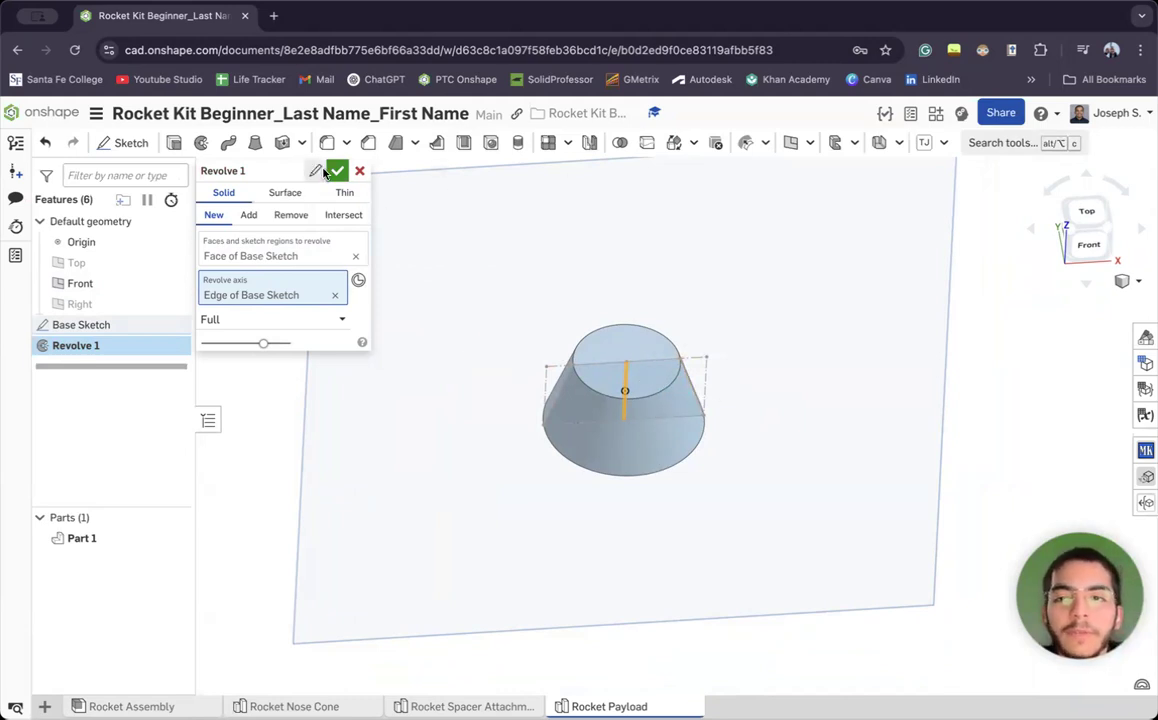
left_click(315, 171)
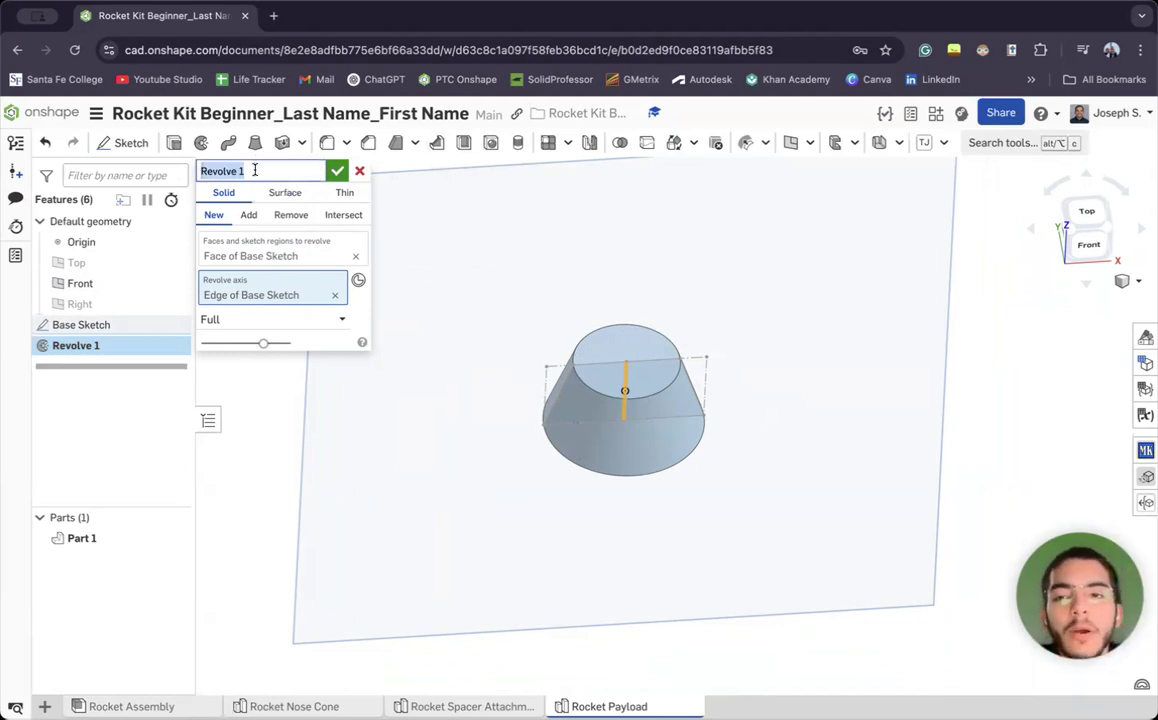
left_click(255, 171)
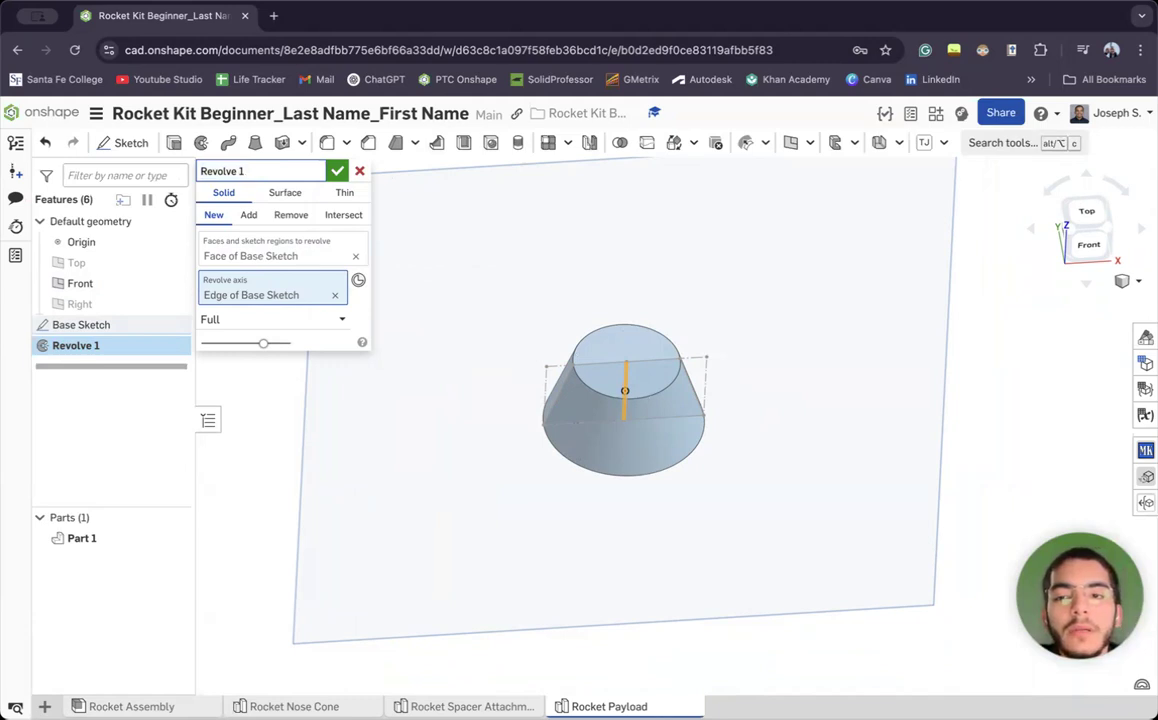
type("- Base")
key("Return")
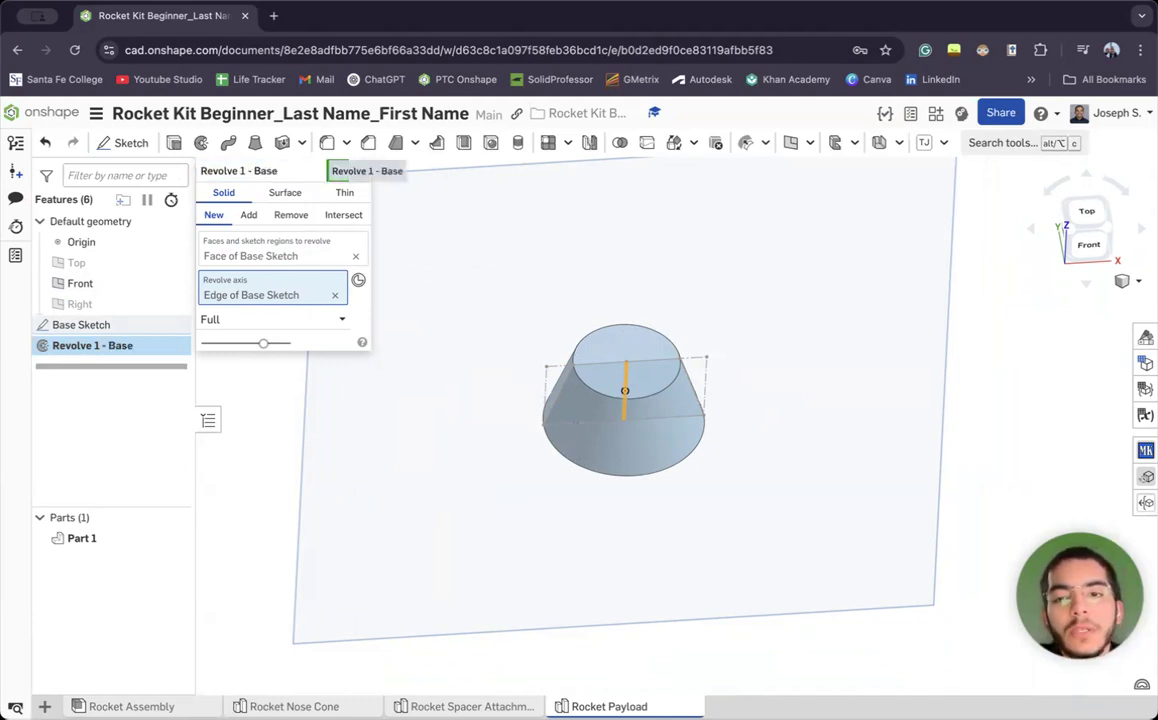
left_click(337, 173)
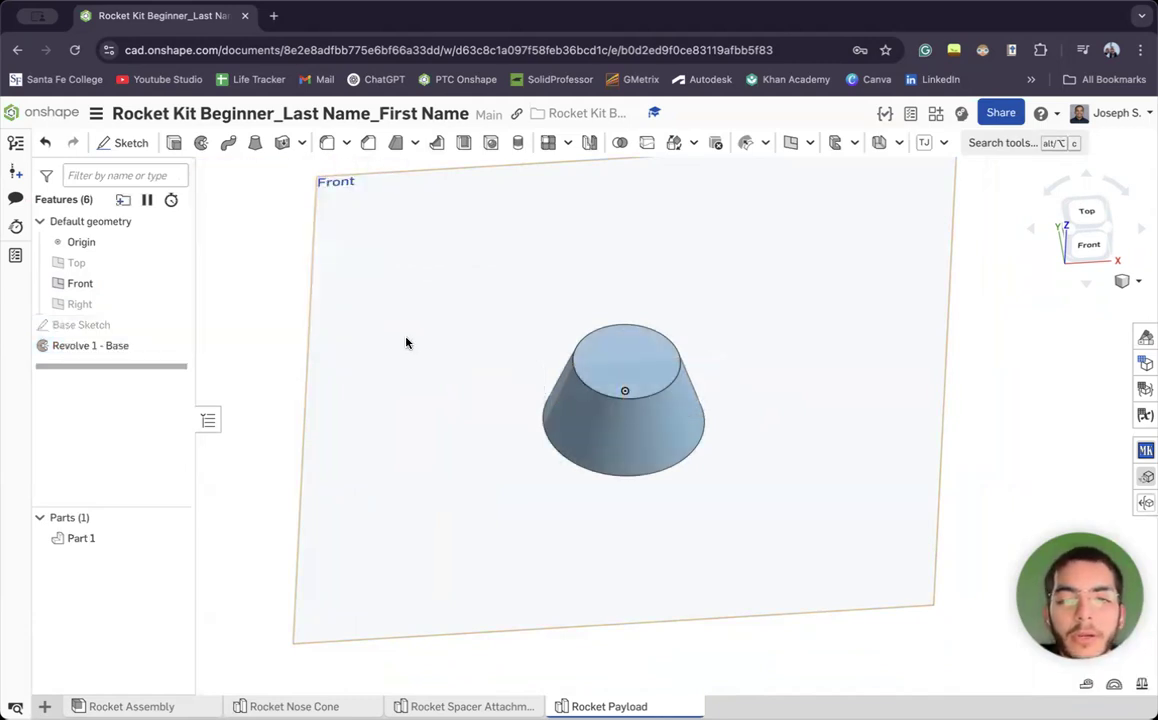
Rename Part 1 to 'Rocket Payload'
key("Up")
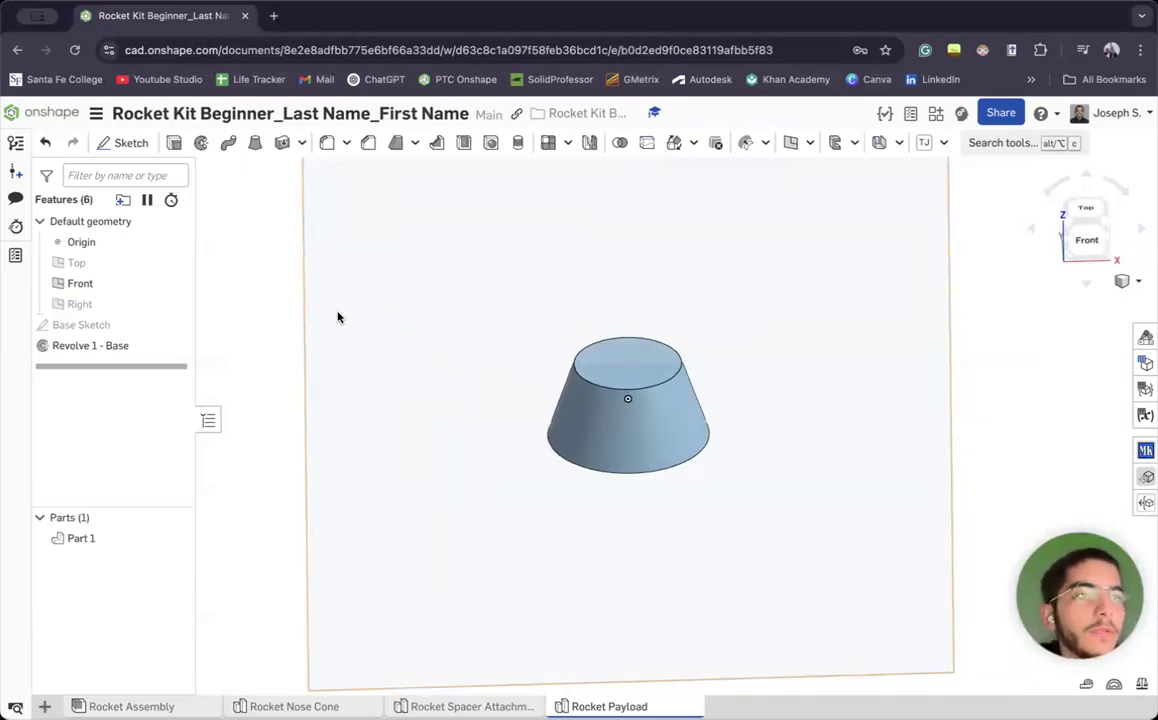
mouse_move(447, 447)
right_mouse_down()
mouse_move(457, 442)
mouse_move(441, 427)
mouse_move(375, 390)
mouse_move(421, 408)
mouse_move(430, 445)
right_mouse_up()
right_click(146, 536)
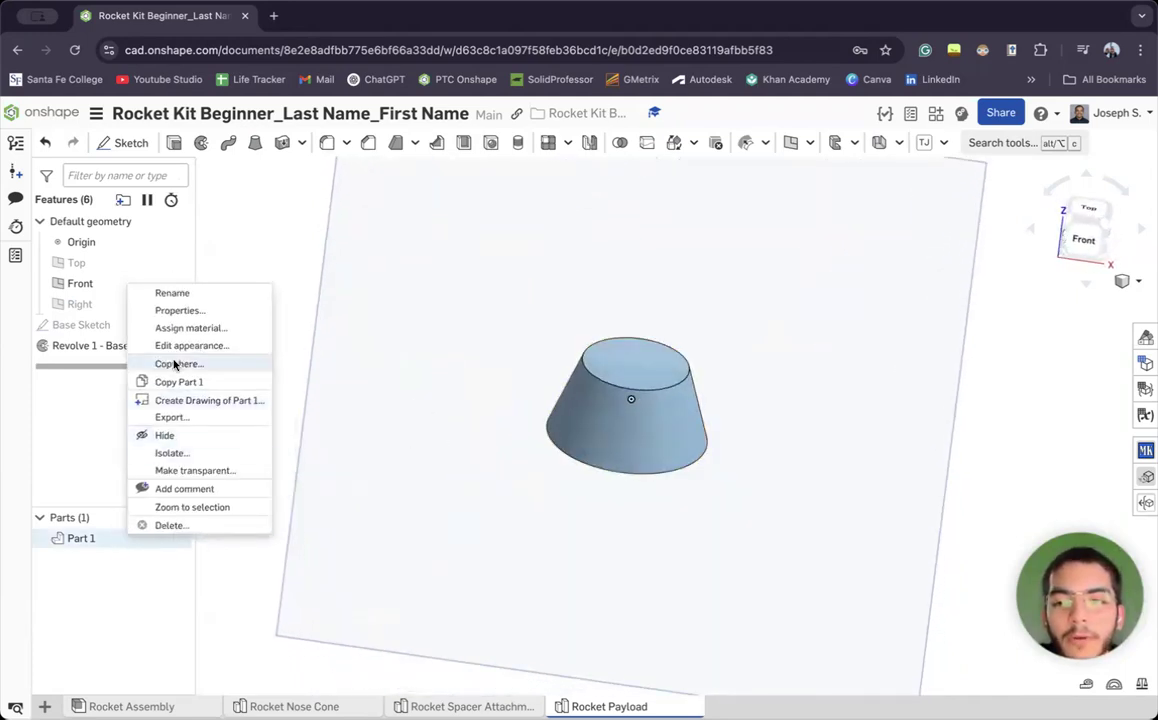
left_click(180, 290)
type("Rocket Payload")
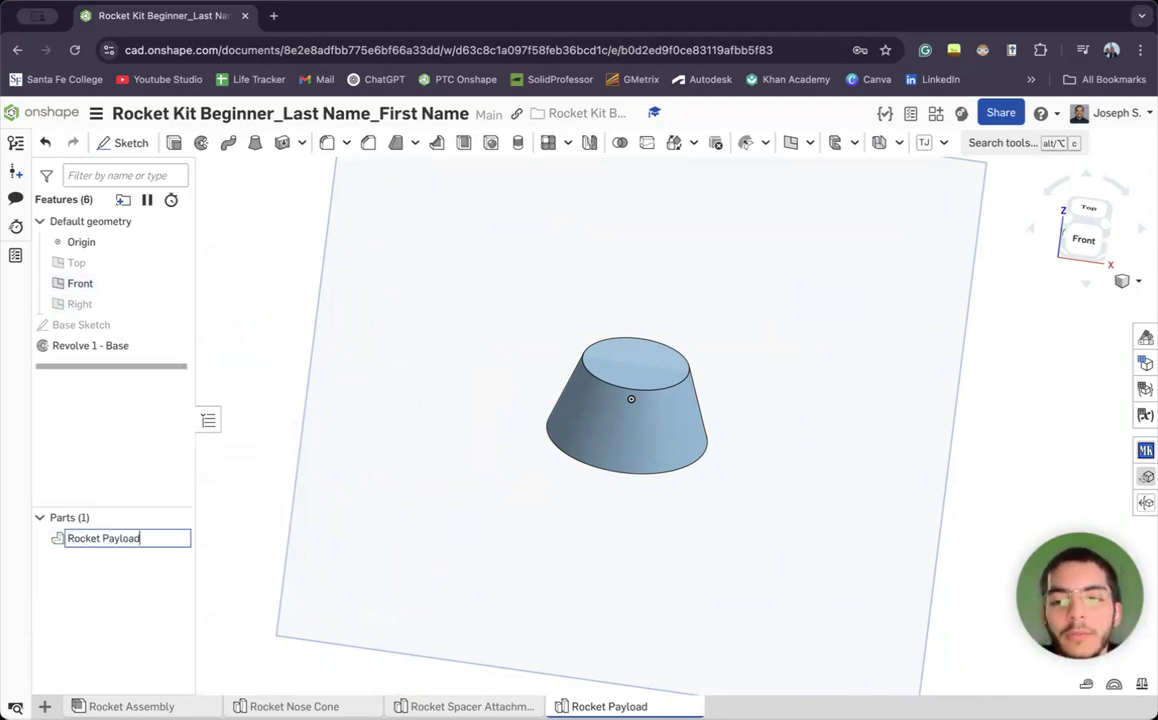
key("Return")
Hide the Front plane and view the frustum straight down from the Top
right_click_drag(580, 343, 841, 470)
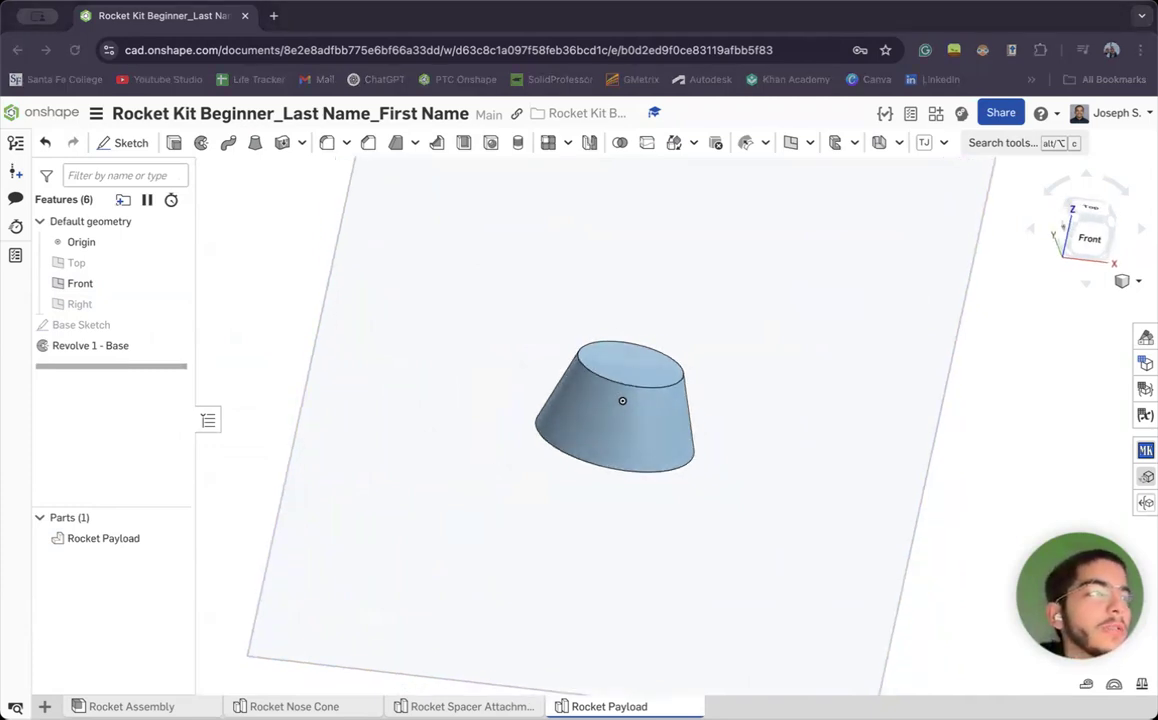
right_click_drag(817, 346, 817, 380)
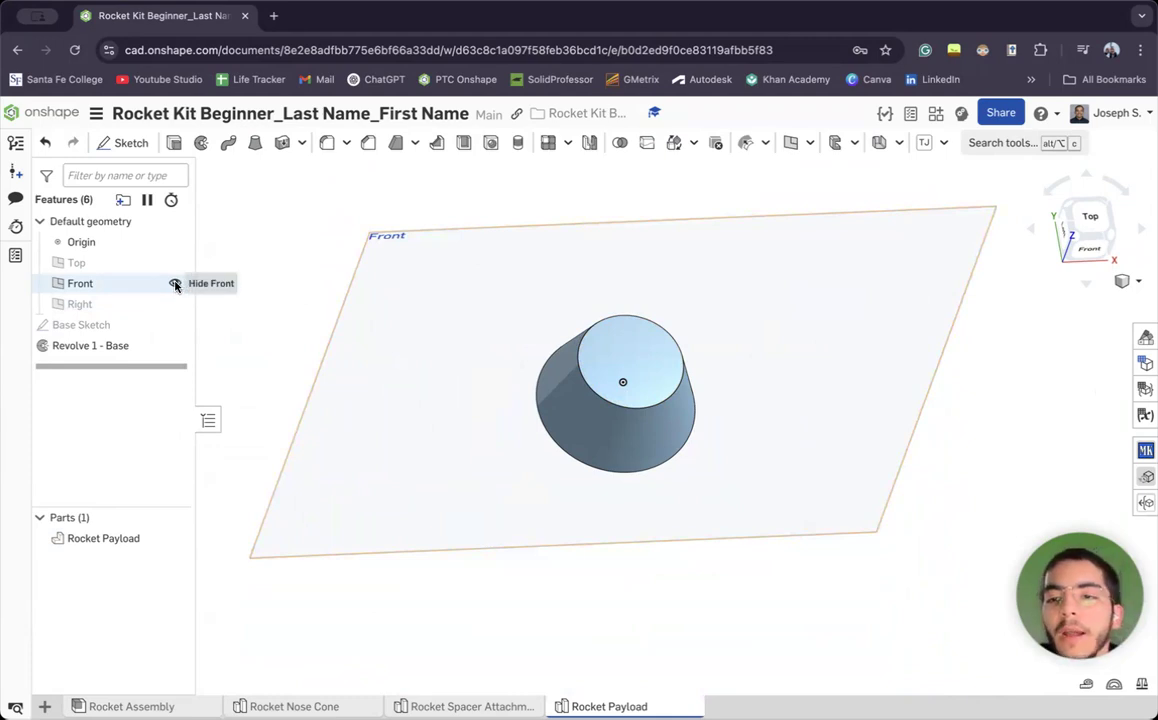
left_click(175, 285)
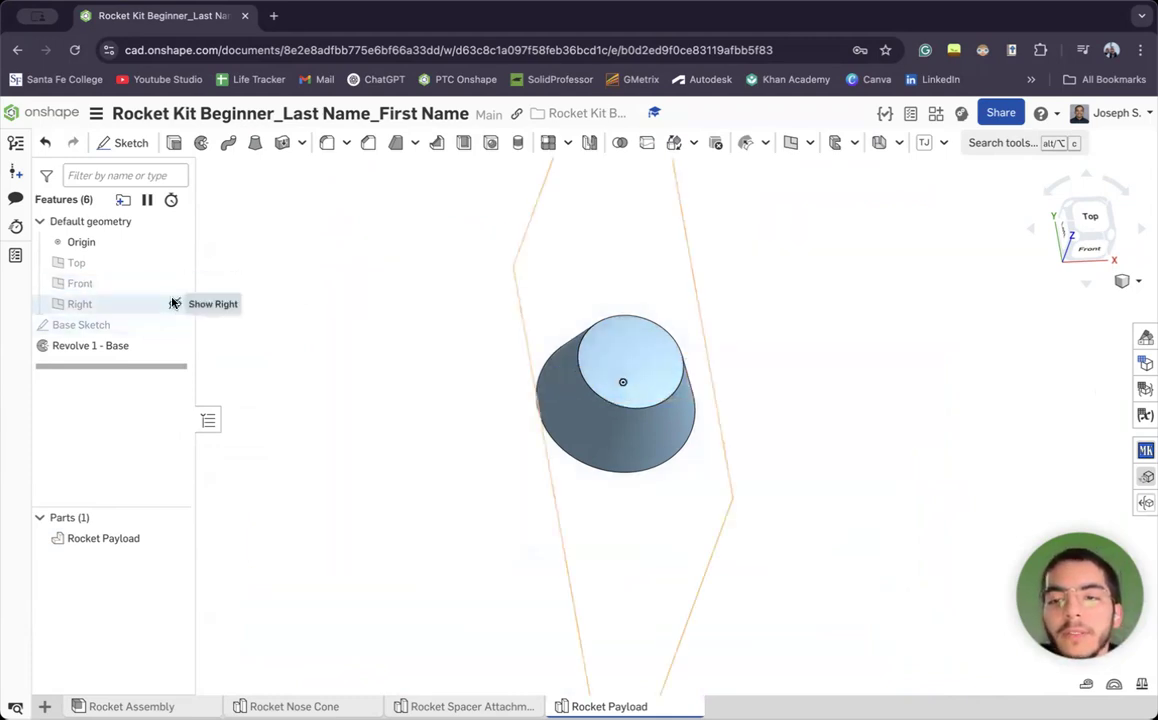
key("shift+5")
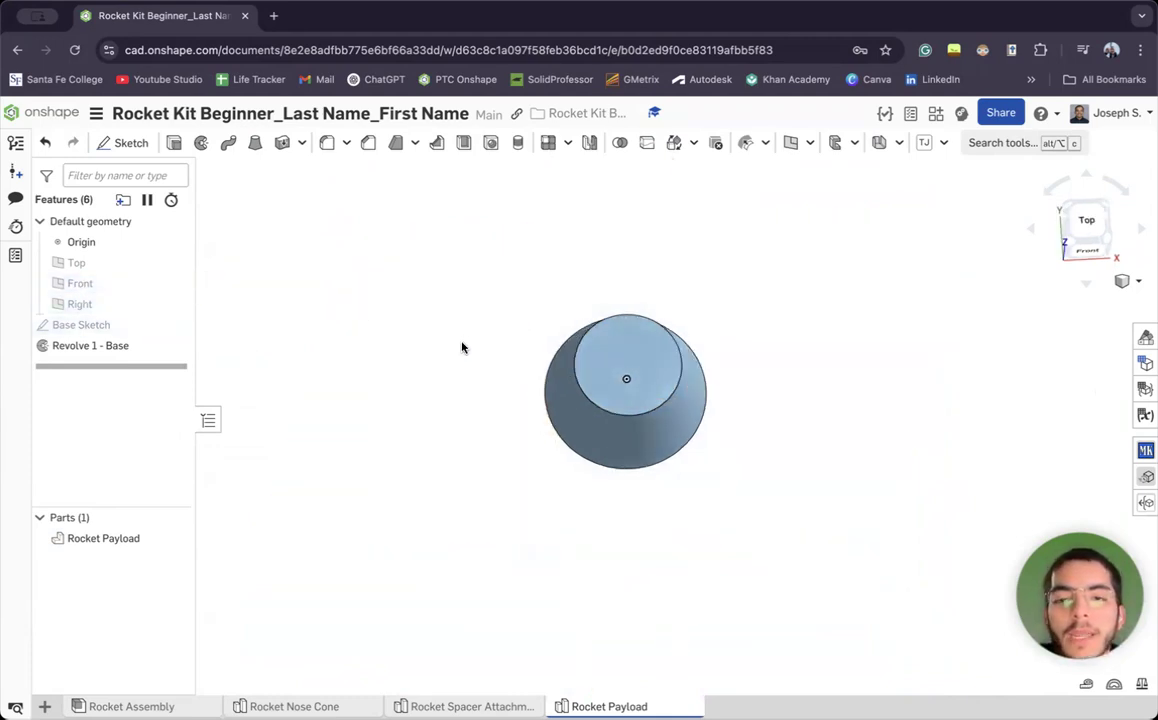
left_click(1086, 219)
scroll(618, 372, "up", 5)
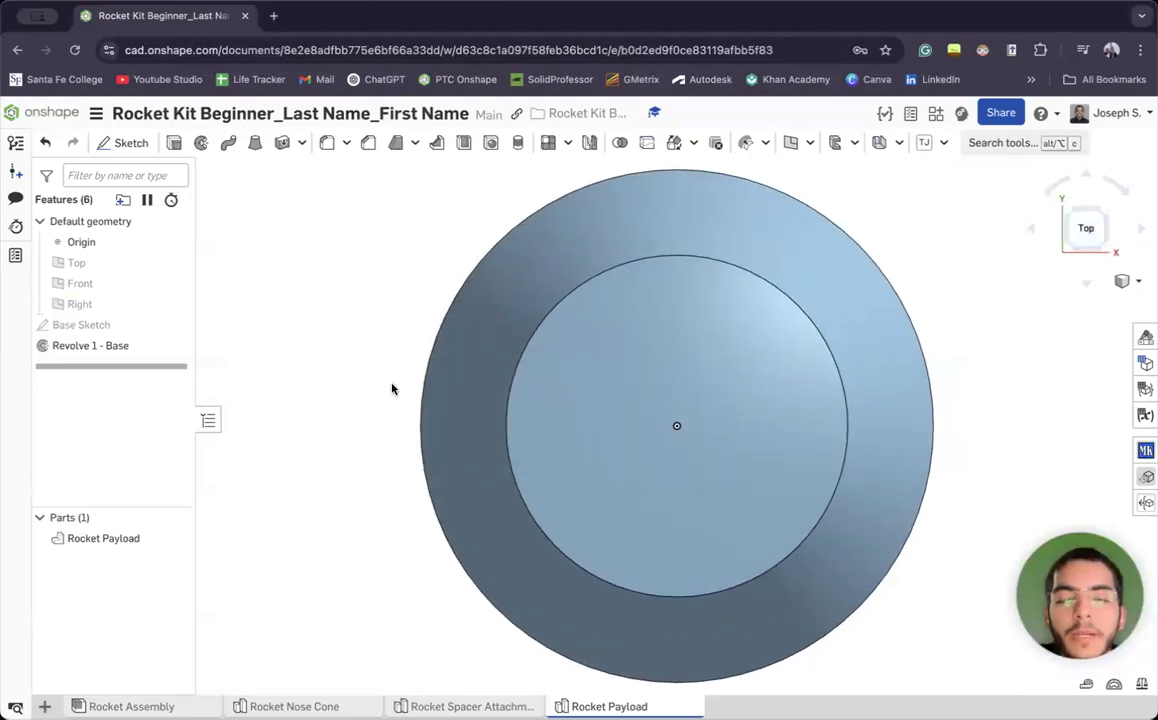
scroll(538, 416, "down", 4)
scroll(542, 410, "up", 1)
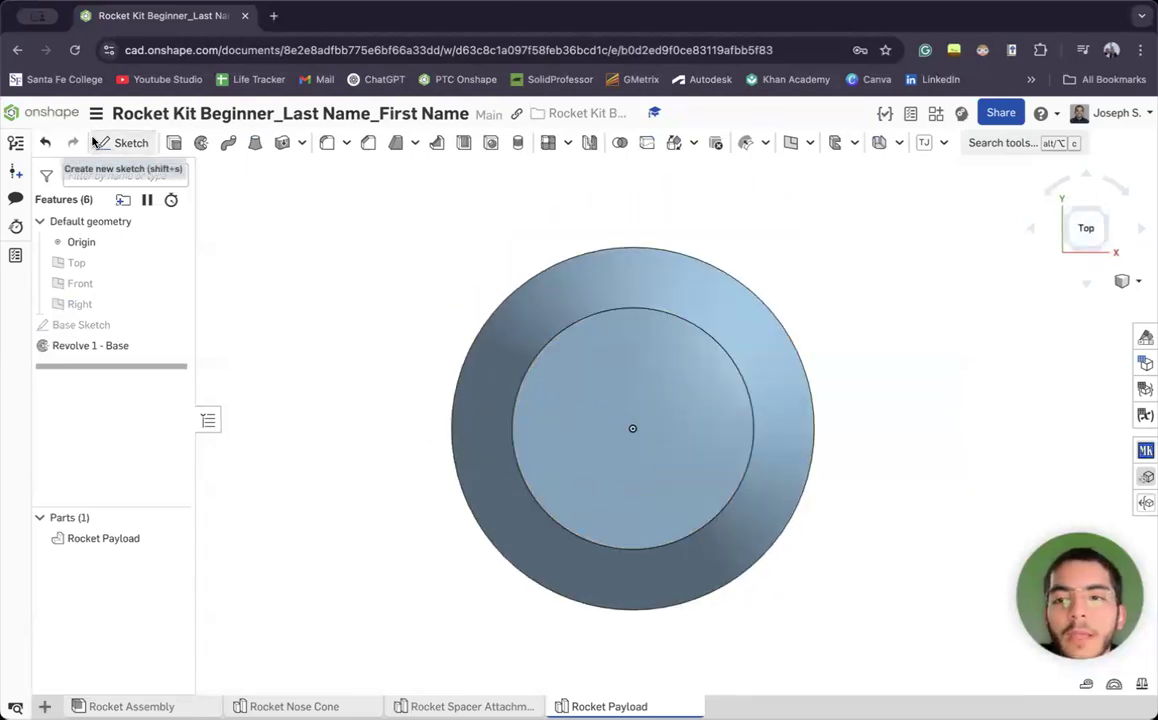
Start a sketch on the frustum's top face with a centre-point rectangle from the part centre
left_click(128, 143)
left_click(665, 409)
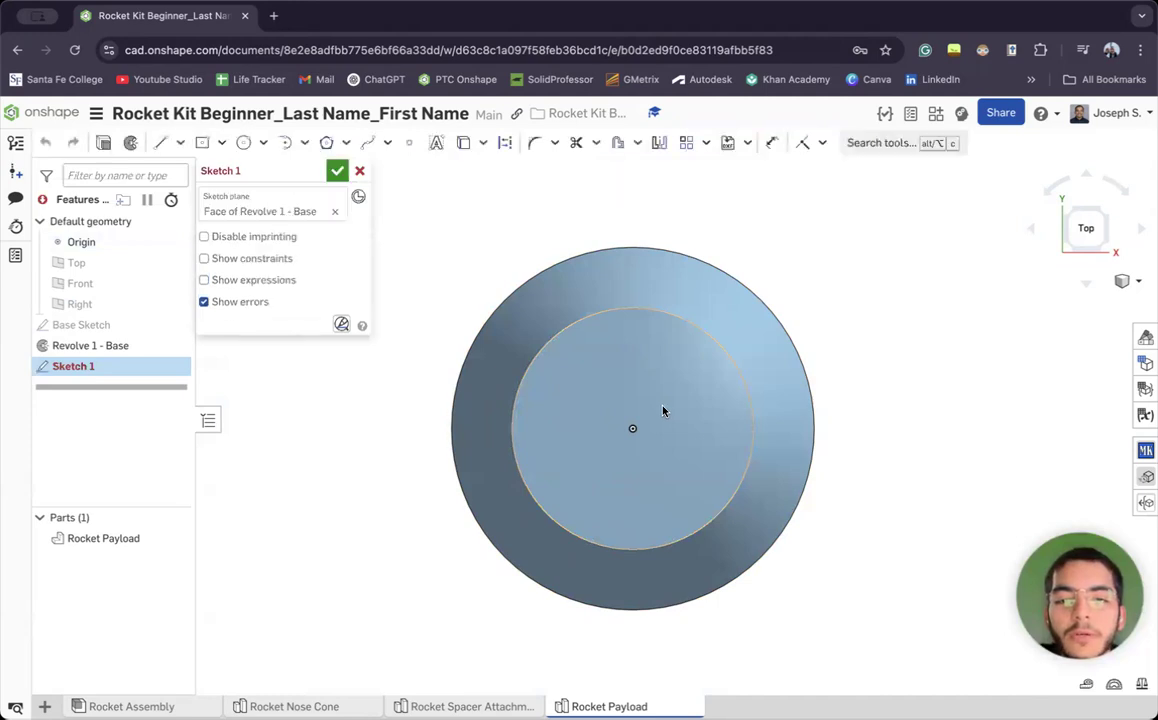
left_click(203, 147)
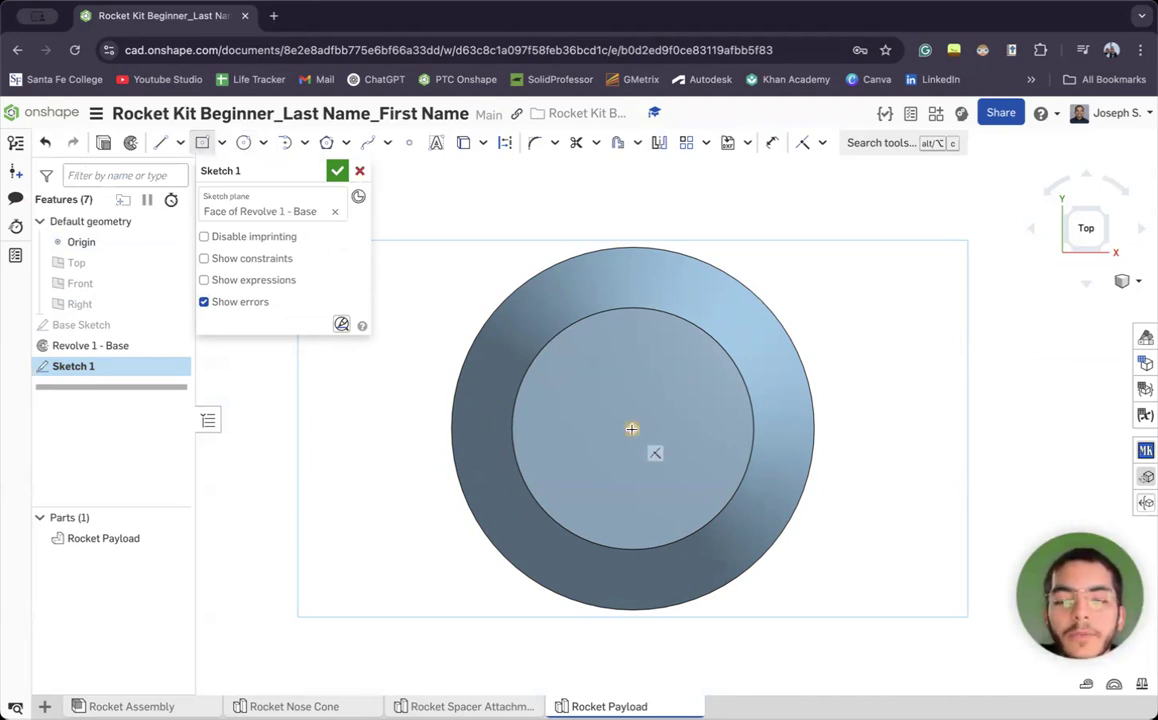
left_click(632, 428)
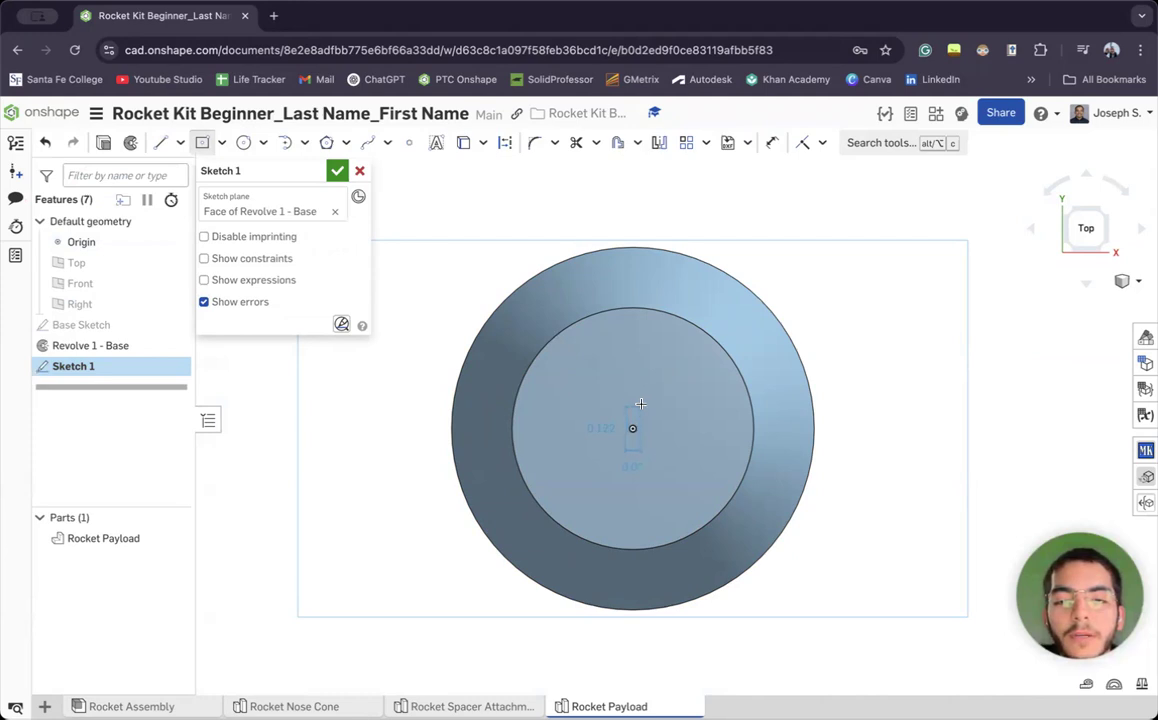
left_click(685, 369)
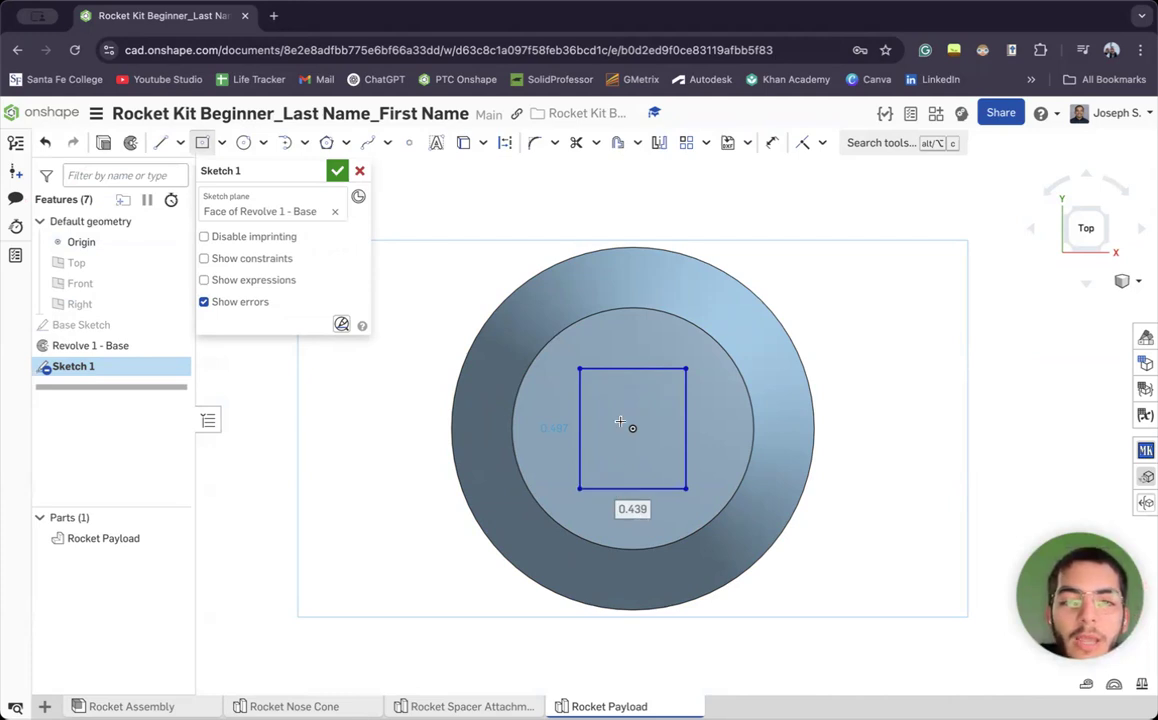
Abandon the first dimension attempt and delete that rectangle
left_click(767, 147)
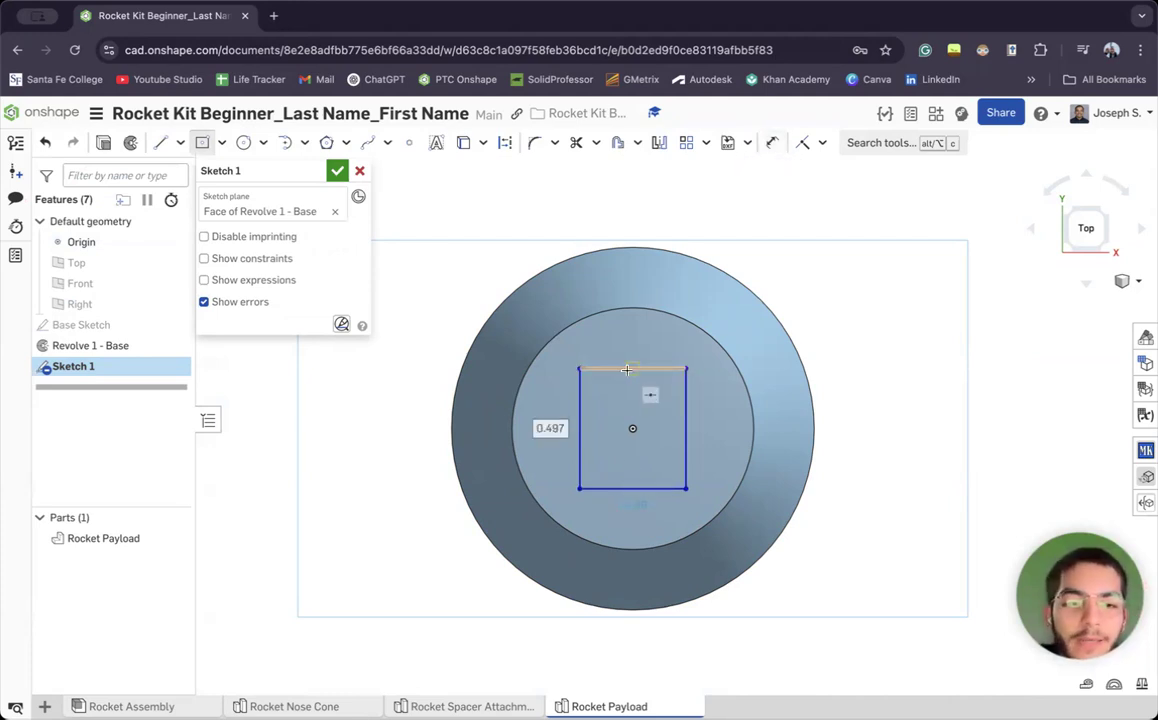
left_click(632, 369)
key("Escape")
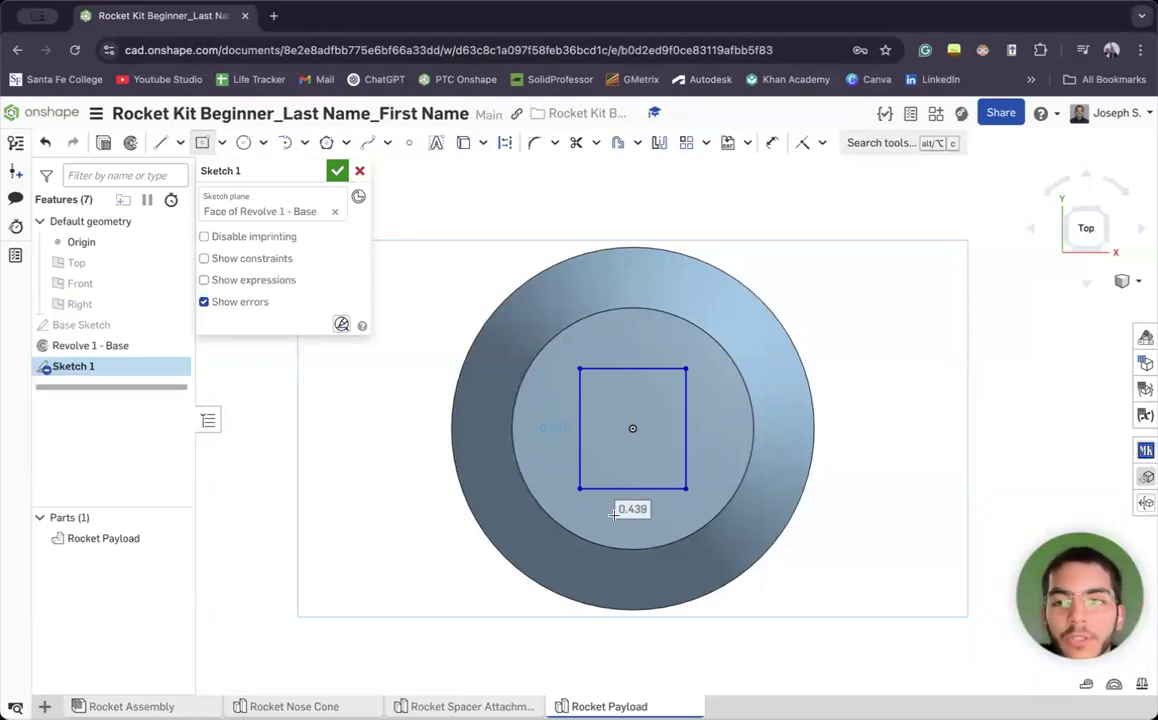
key("Escape")
mouse_move(504, 330)
left_mouse_down()
mouse_move(658, 500)
mouse_move(652, 489)
left_mouse_up()
key("Delete")
Redraw the centred rectangle and dimension it 0.405 wide by 0.405 high
left_click(202, 142)
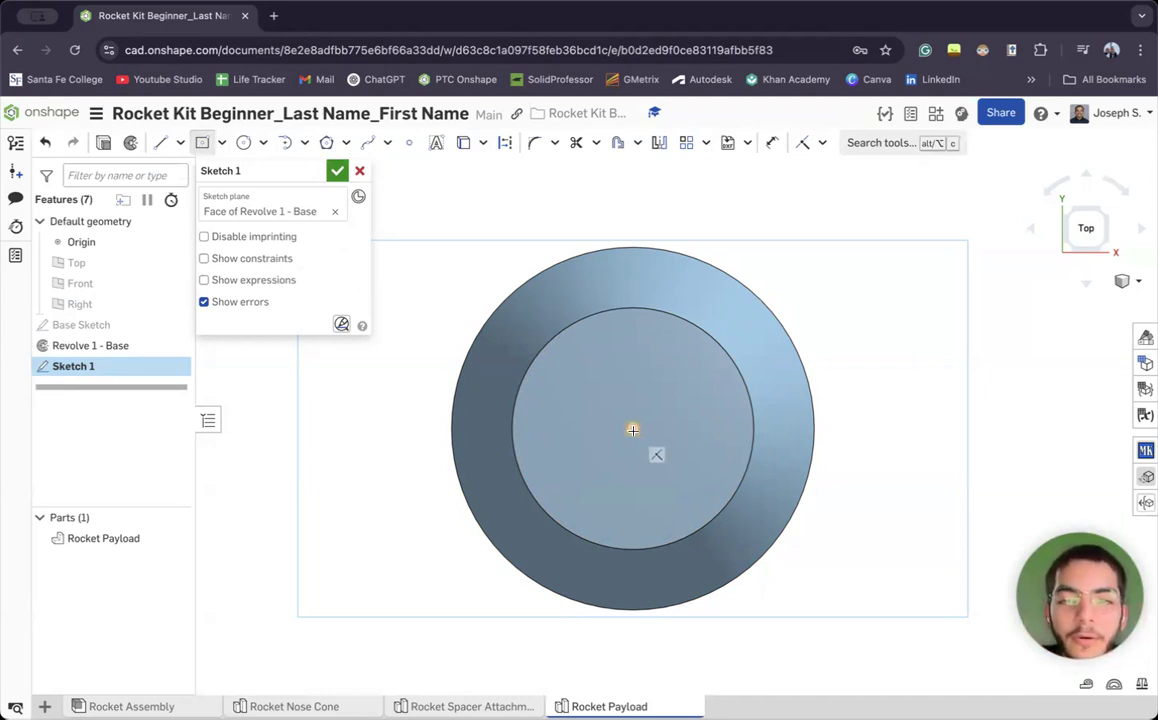
left_click(633, 429)
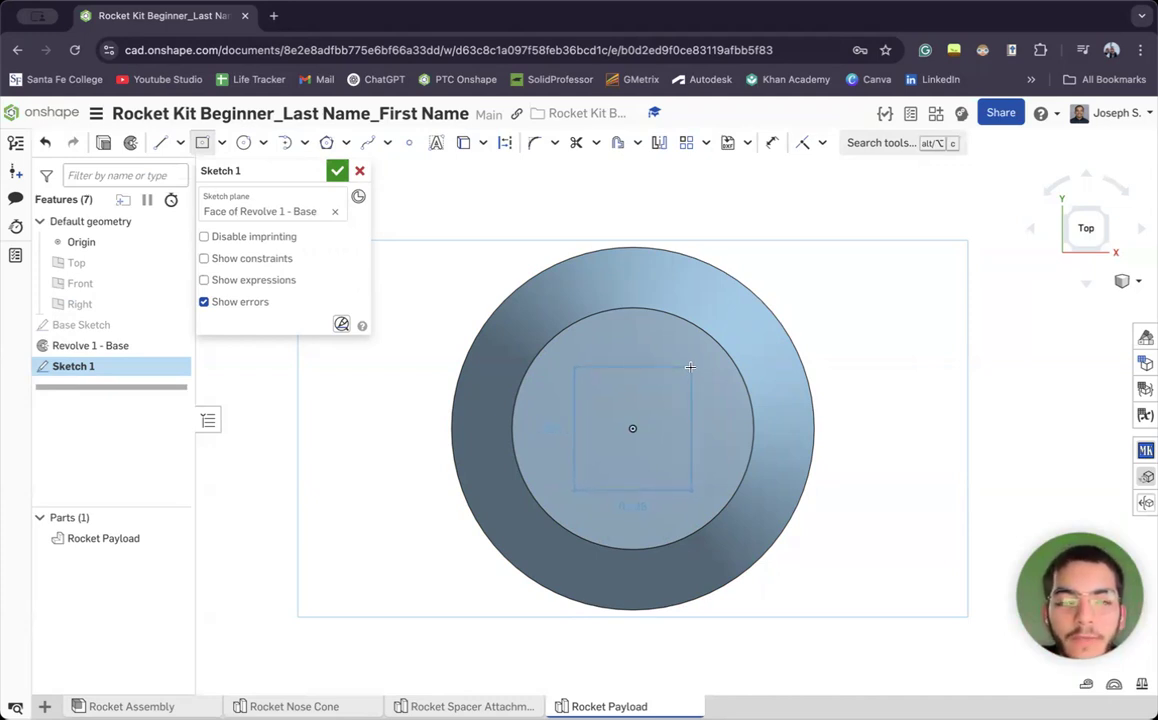
left_click(690, 367)
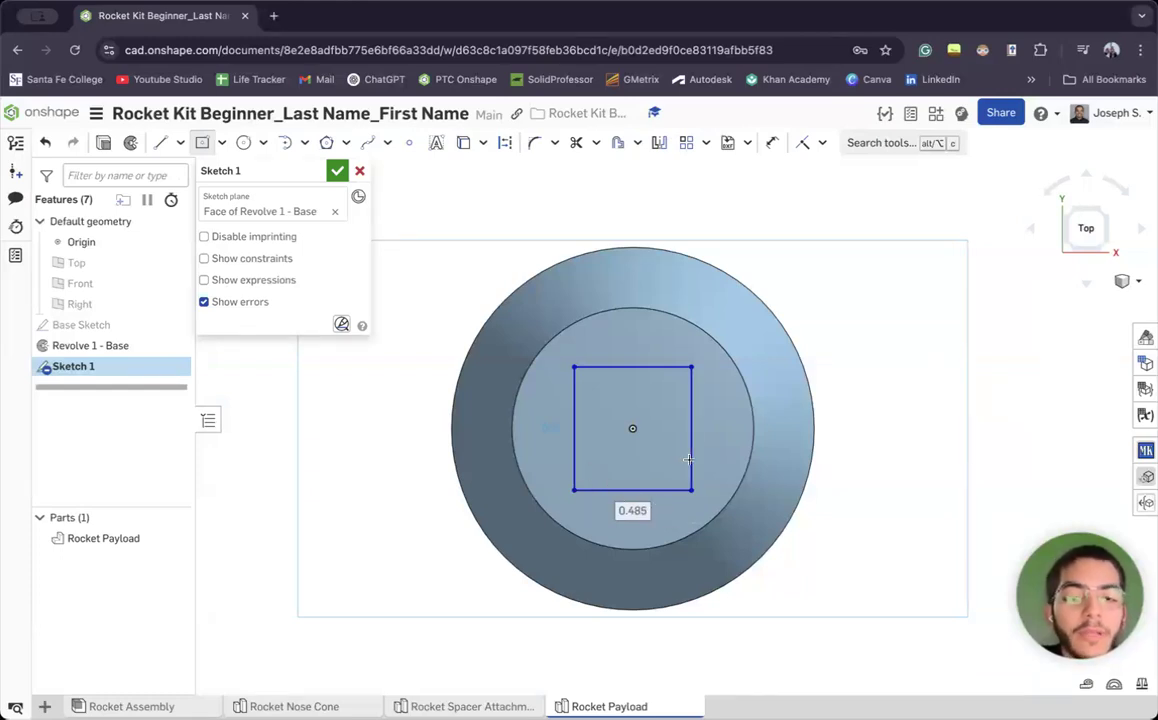
double_click(645, 512)
type(".4")
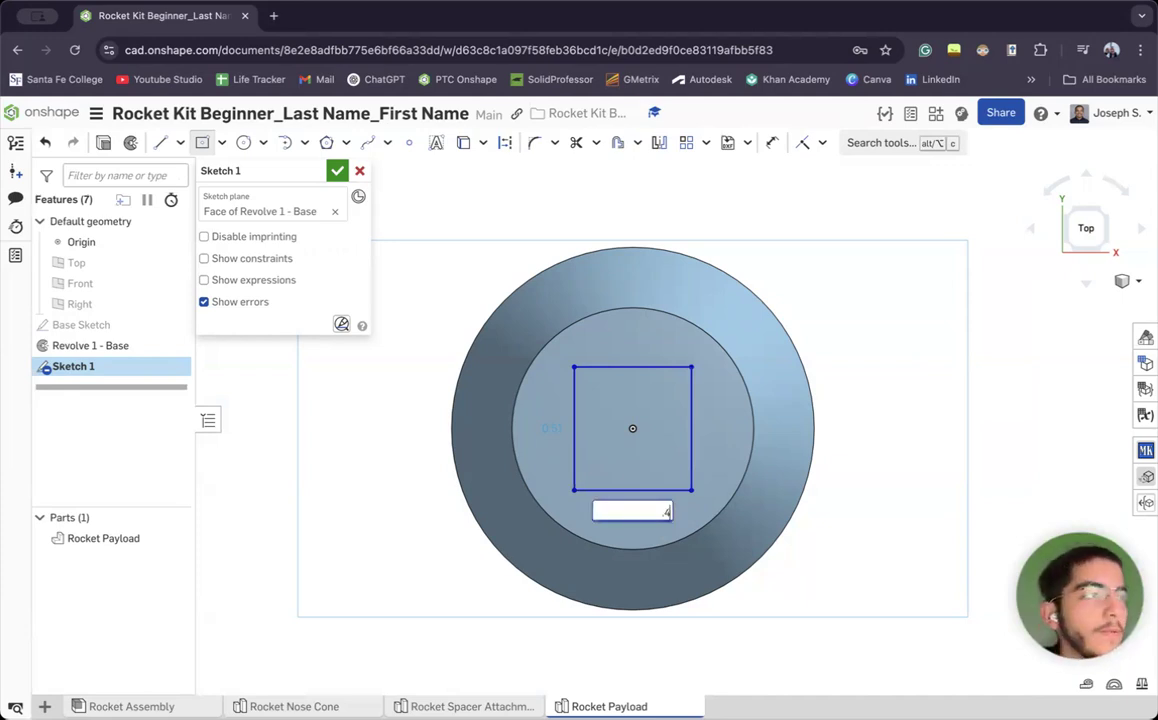
type("05")
key("Return")
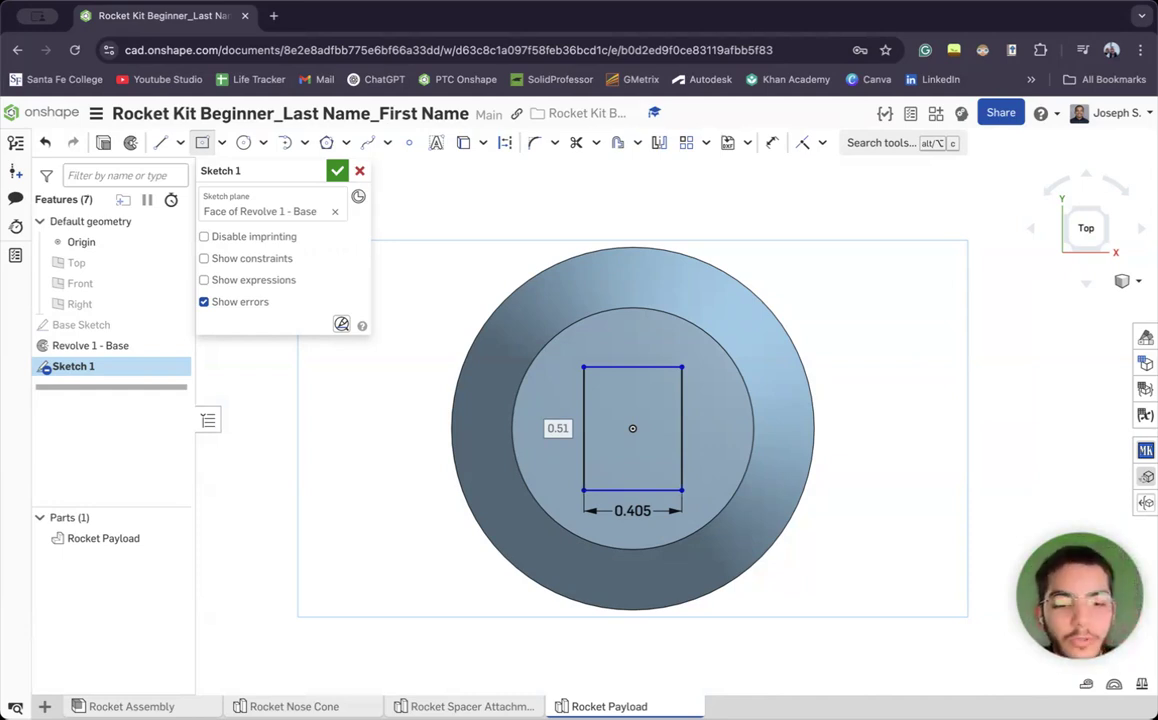
left_click(557, 428)
type("0.405")
key("Return")
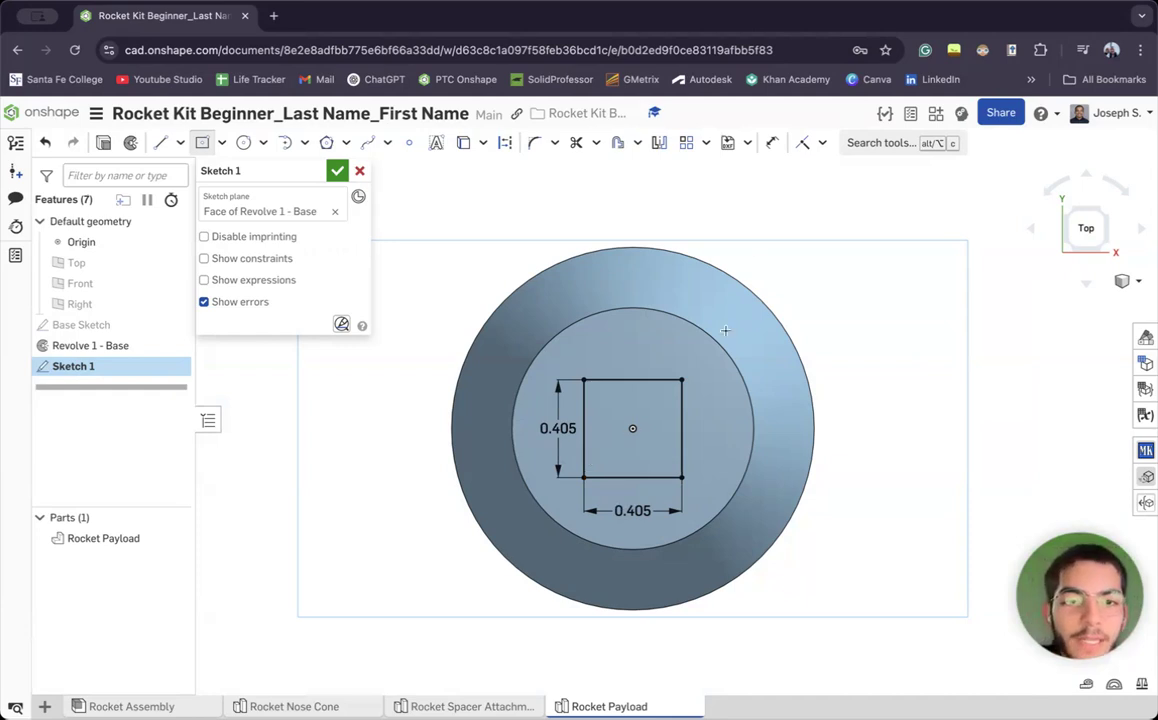
left_click(773, 143)
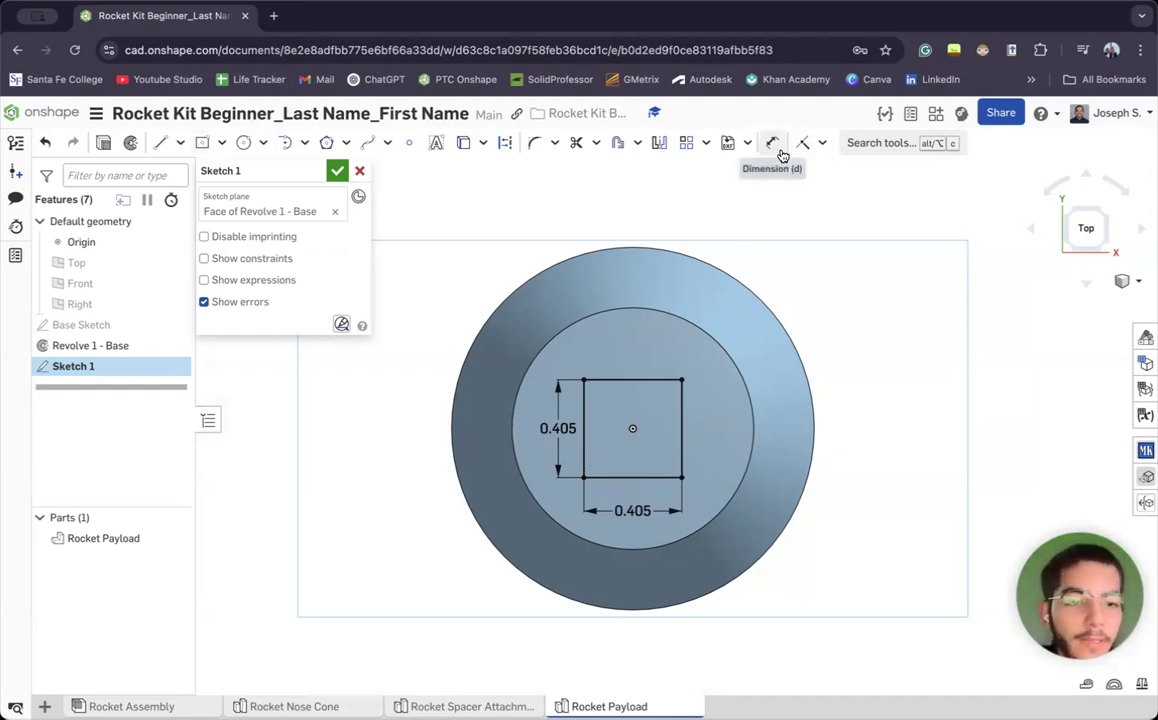
left_click(645, 380)
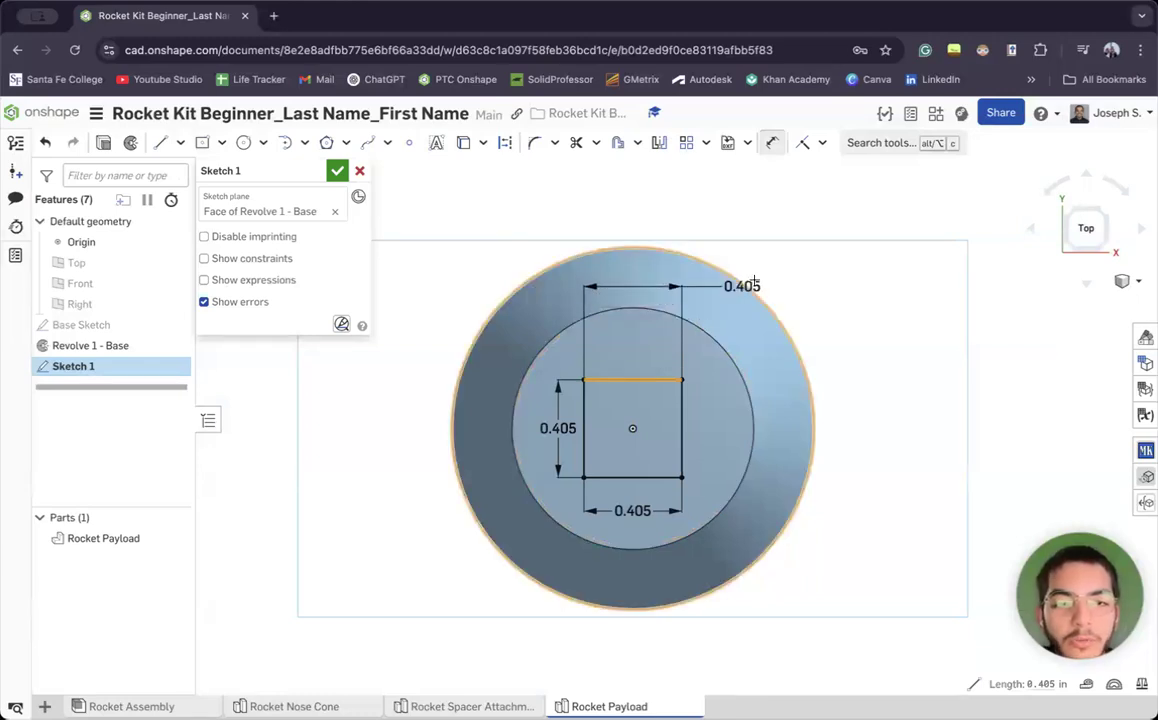
key("Escape")
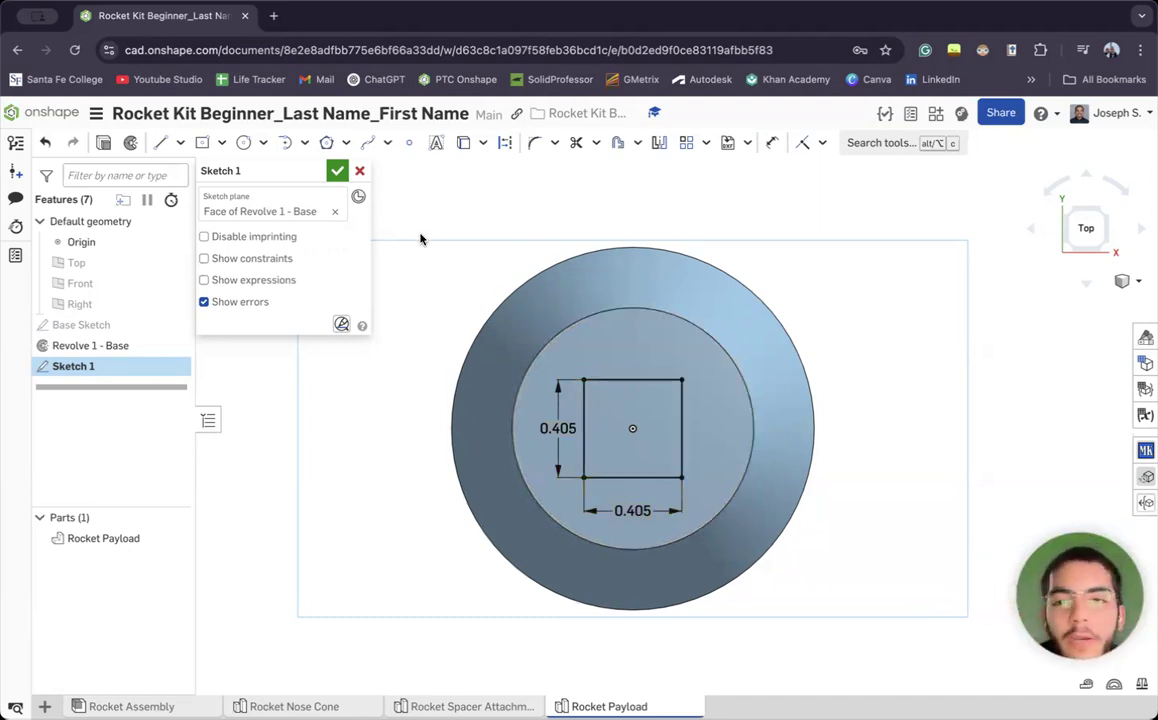
Name the square sketch 'Square Extrusion Sketch' and finish it
left_click(291, 172)
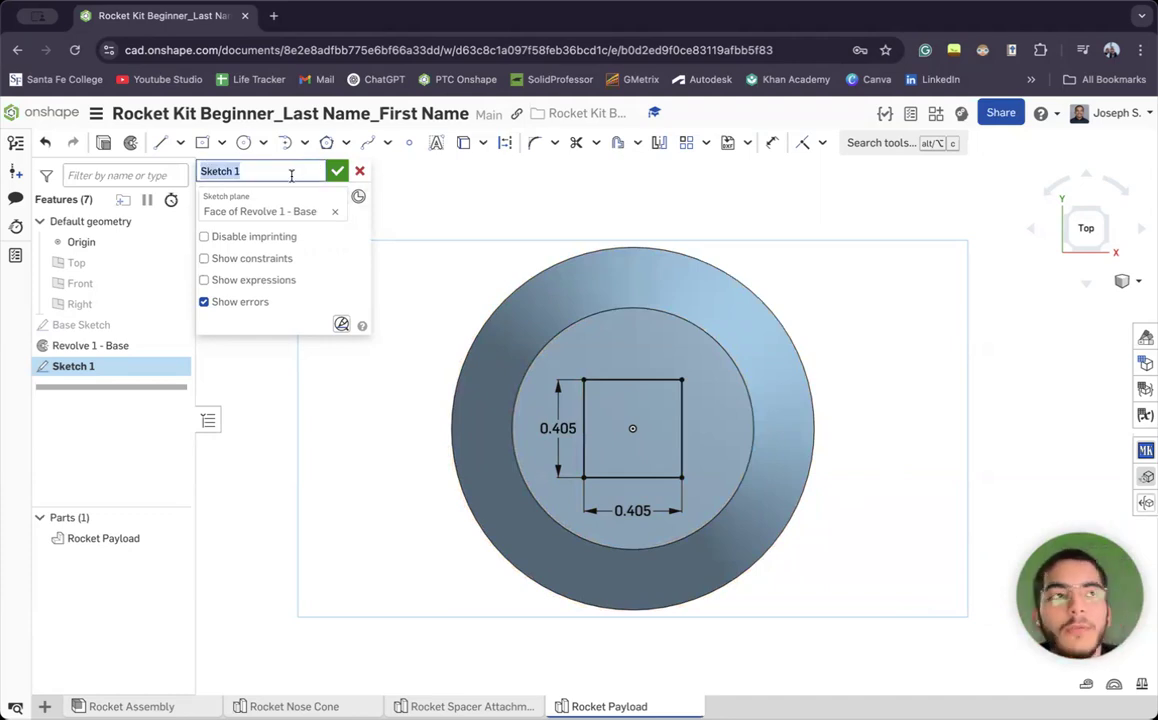
type("Squar")
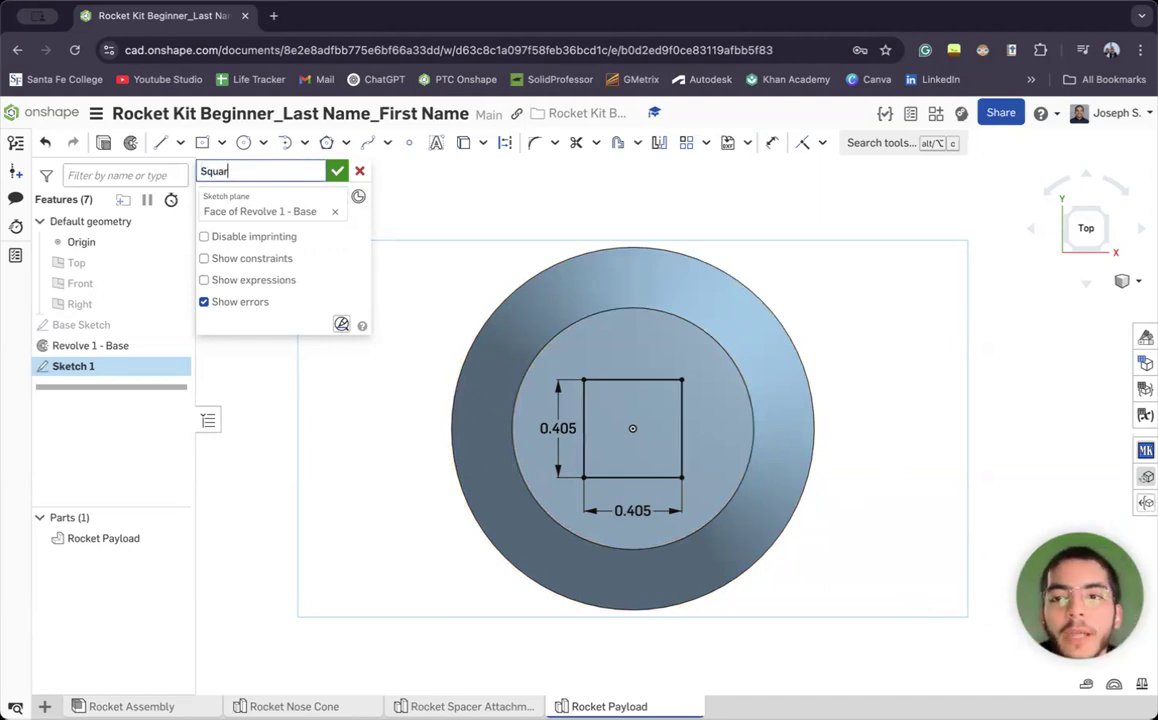
type("e Extr")
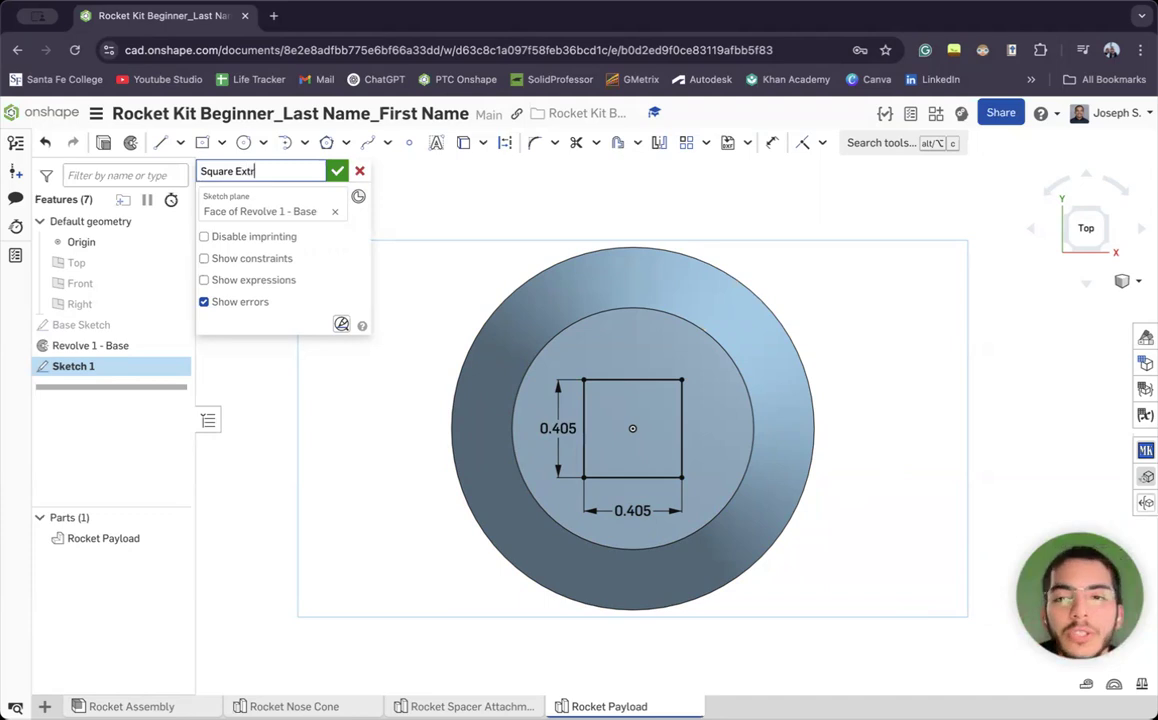
type("usion ")
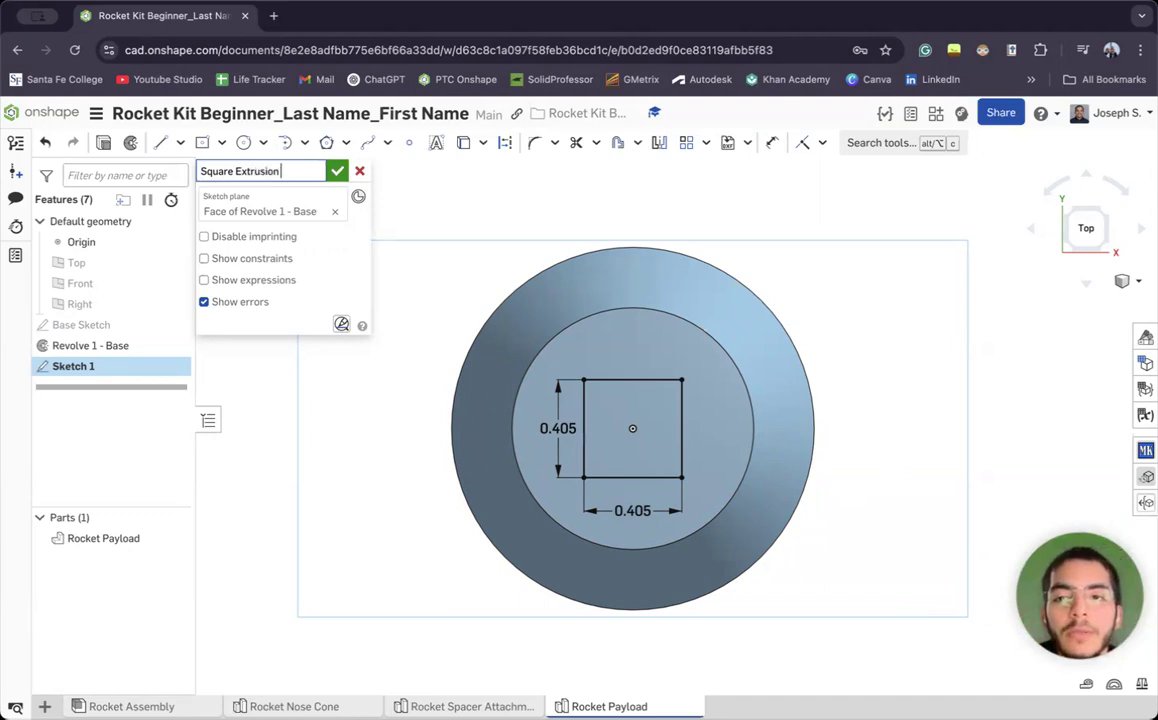
type("Sketch")
key("Return")
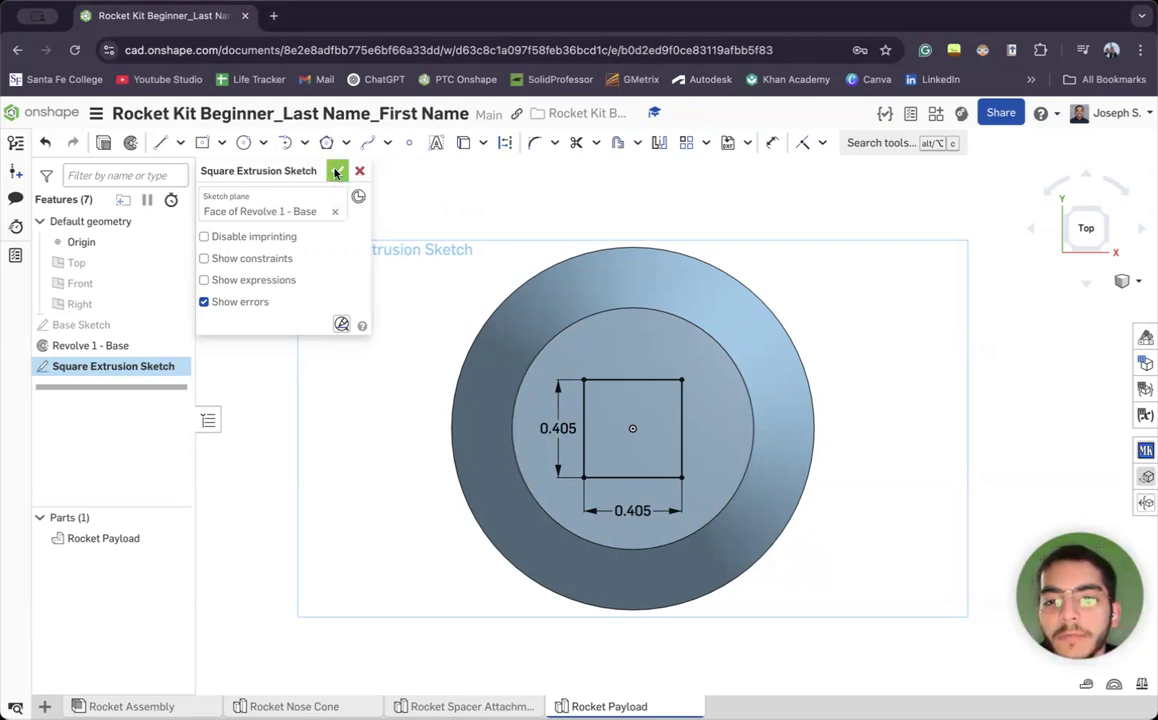
left_click(336, 171)
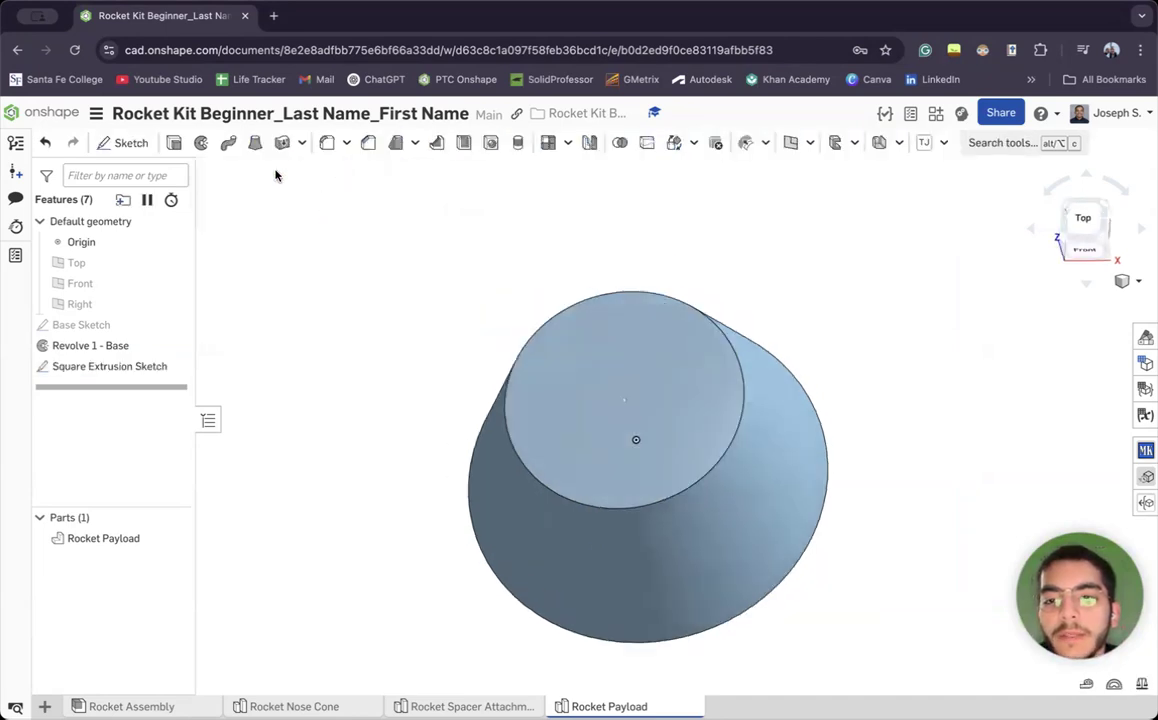
Extrude the square region 0.4 in upward from the frustum's top face
left_click(173, 142)
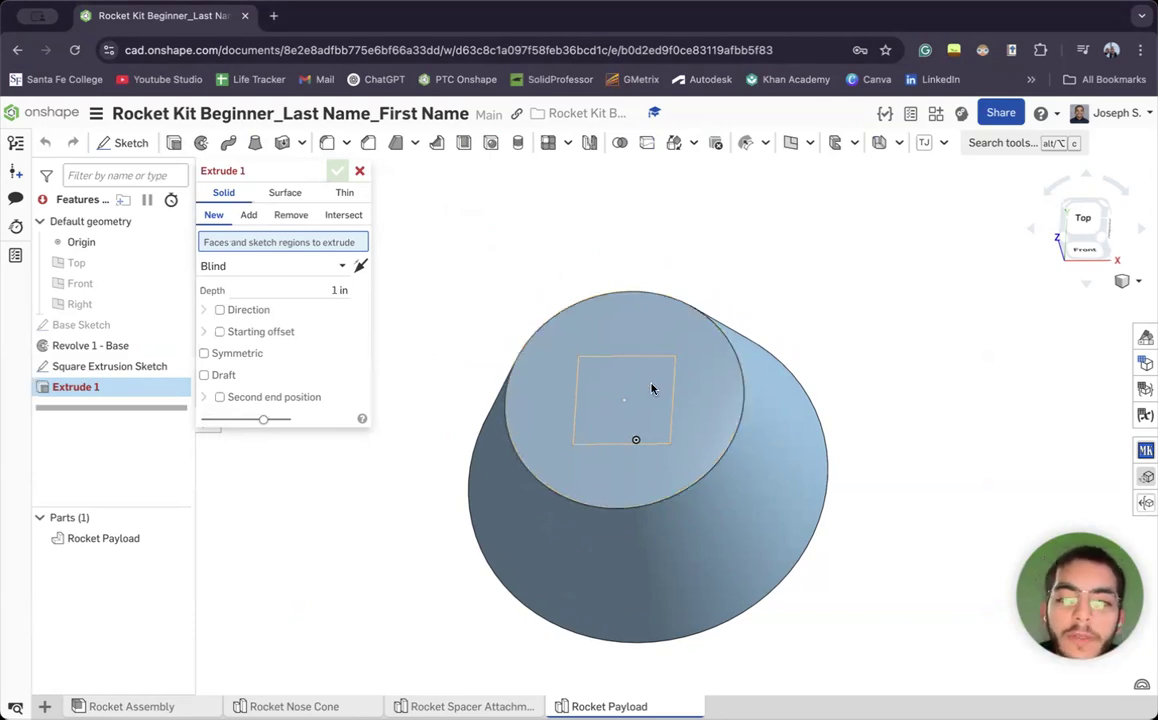
key("Up")
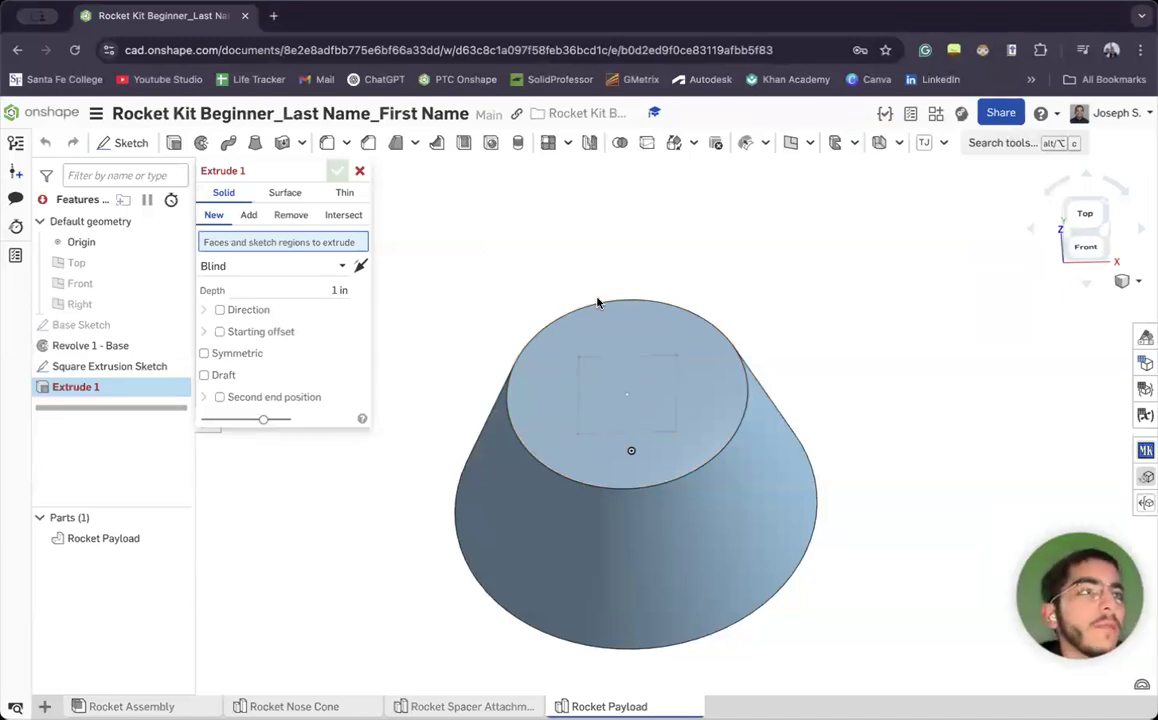
left_click(607, 389)
right_click_drag(667, 440, 814, 343)
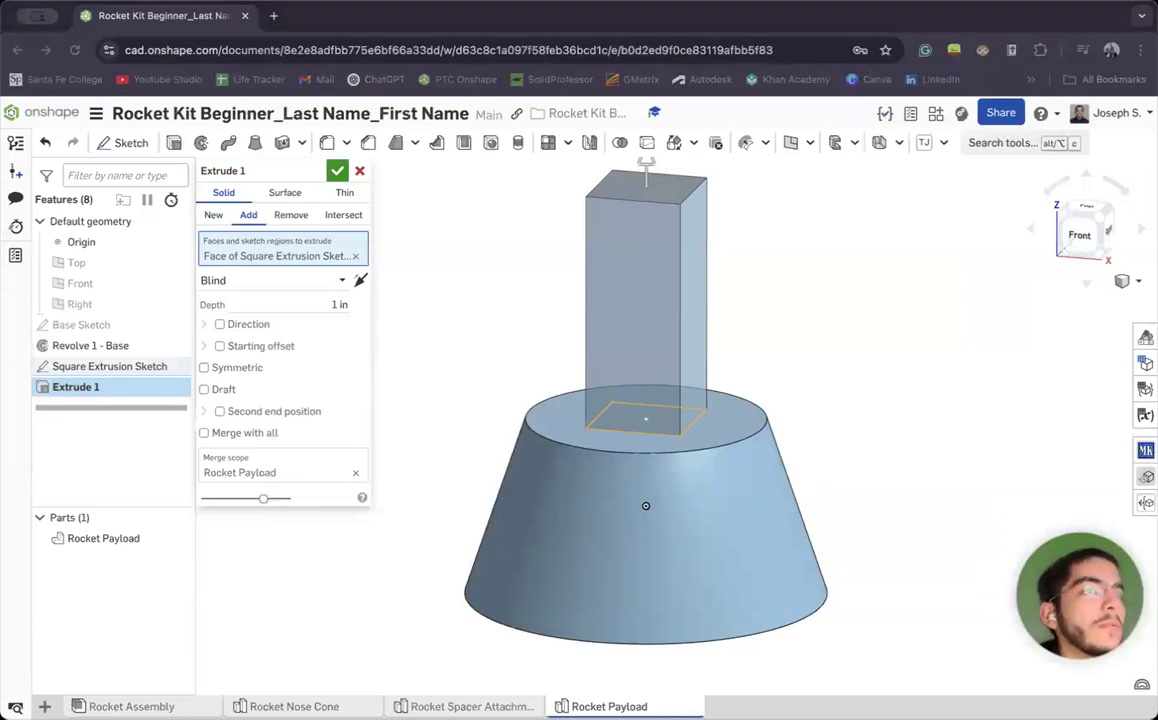
left_click(315, 305)
type(".4")
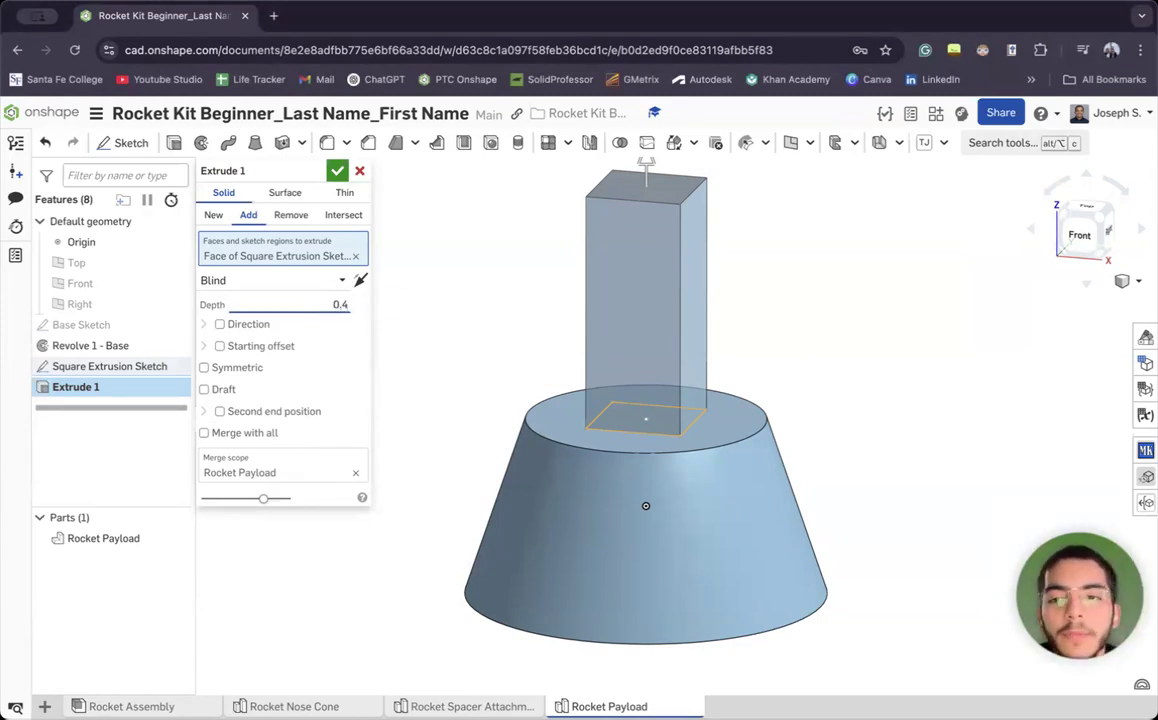
key("Return")
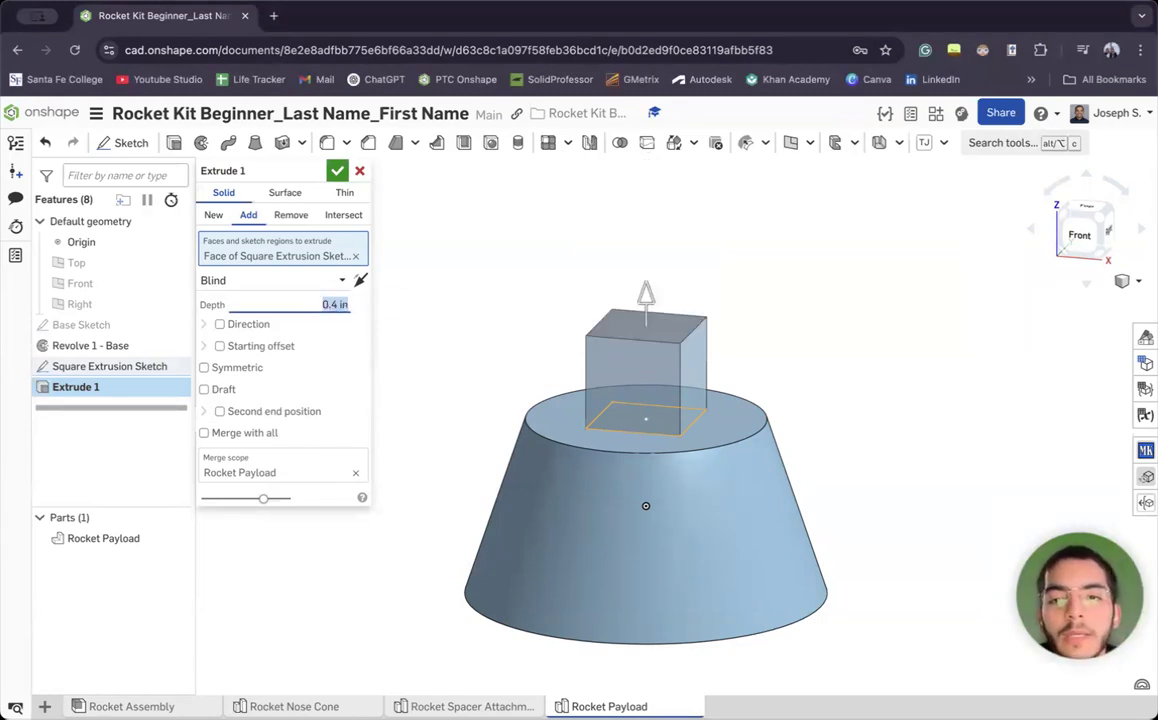
Name the extrusion 'Square Extrusion Add' and accept it
left_click(304, 171)
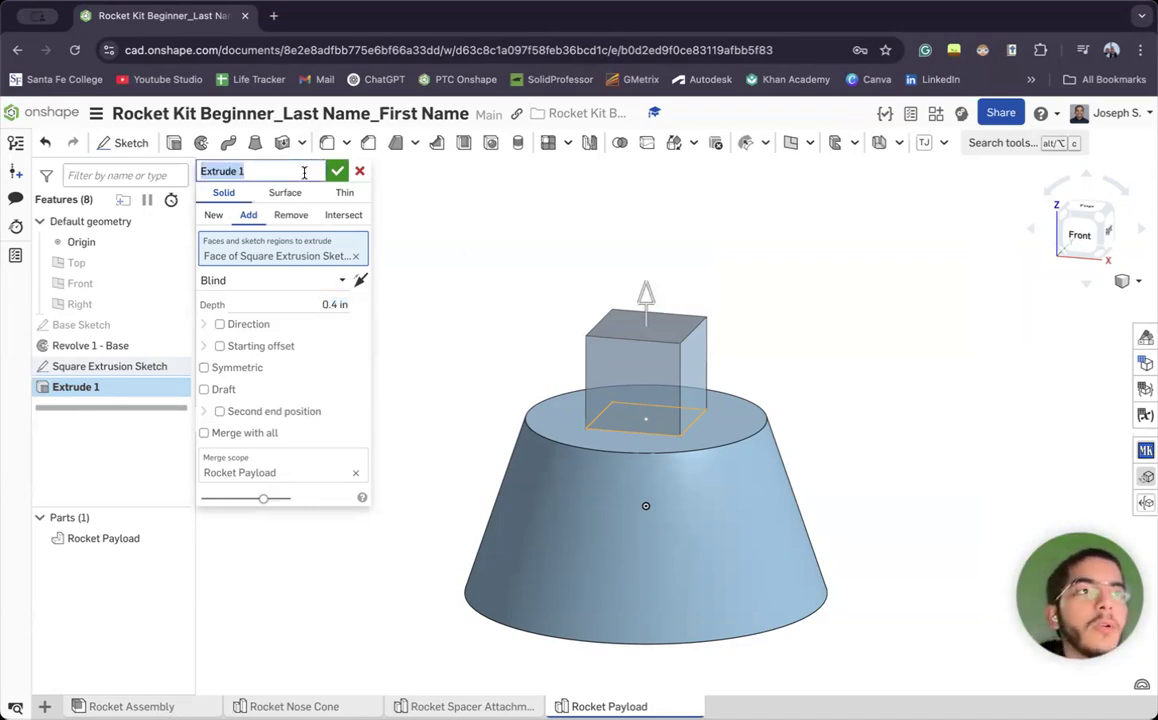
type("Square ")
type("Extriso")
key("BackSpace")
key("BackSpace")
key("BackSpace")
type("usion Add")
key("Return")
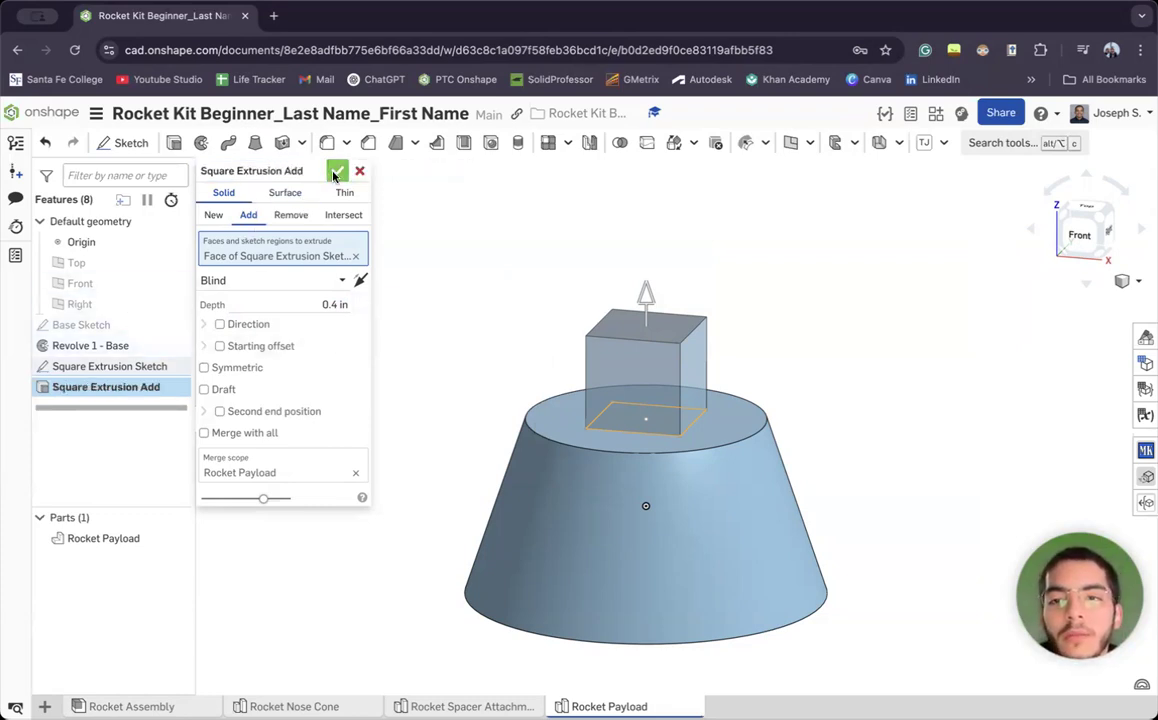
left_click(336, 175)
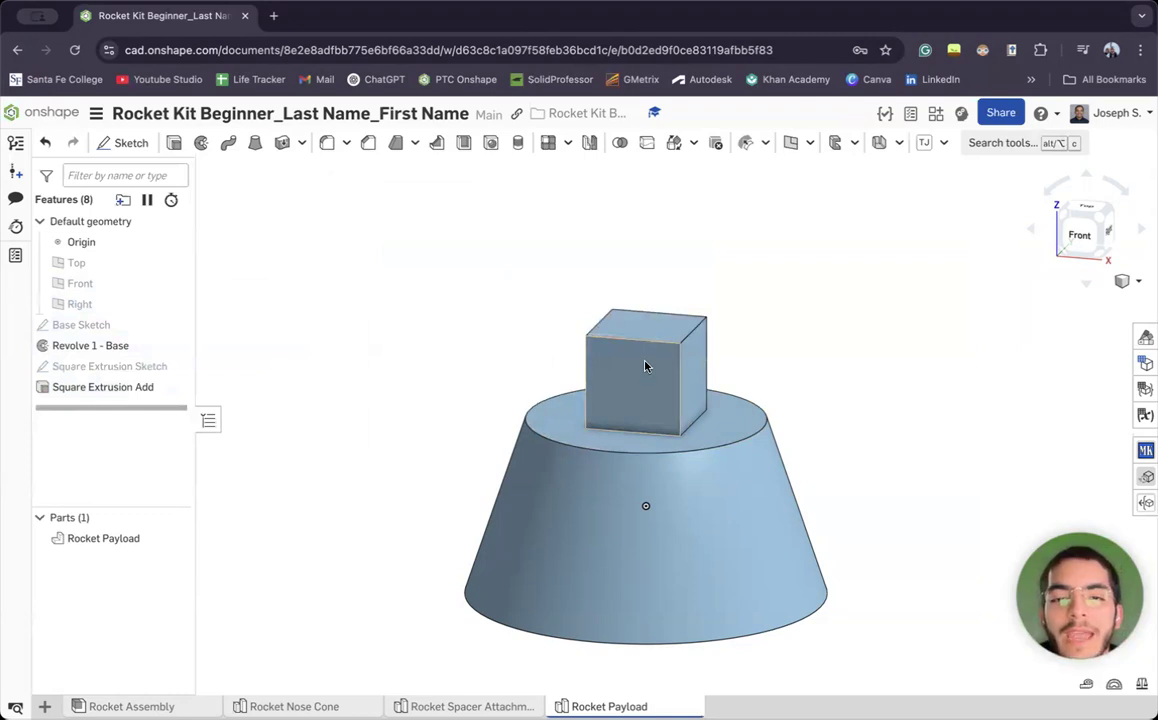
double_click(124, 388)
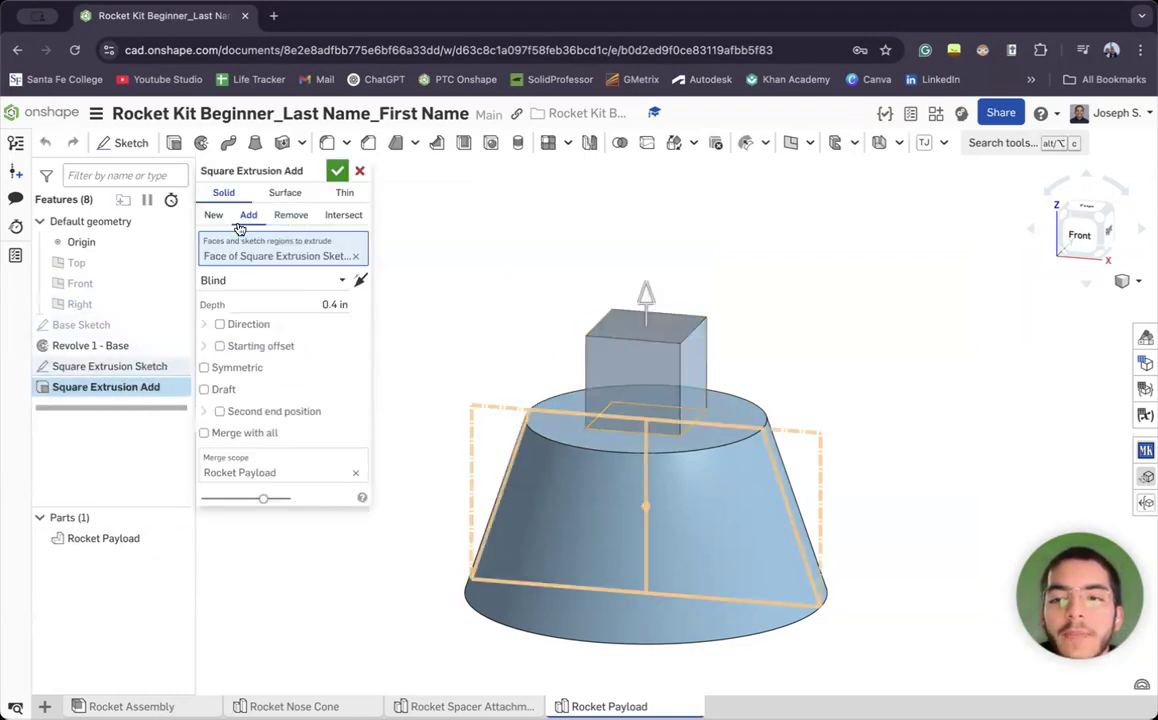
left_click(290, 217)
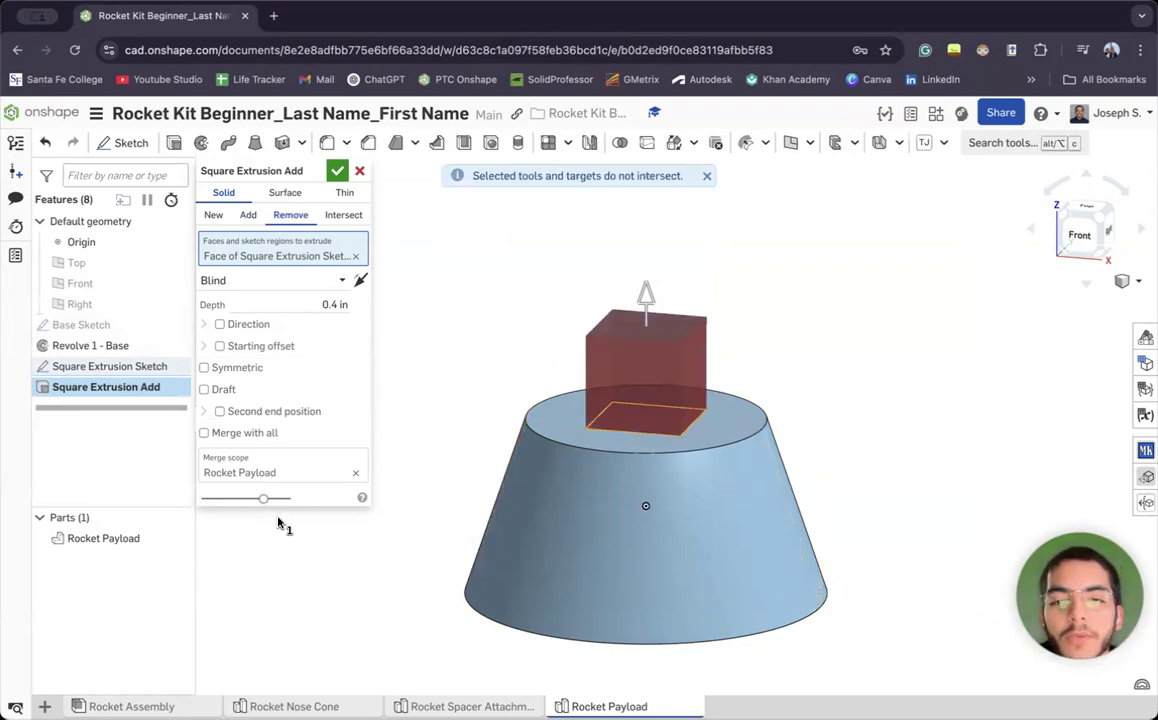
left_click(361, 280)
right_click_drag(494, 473, 460, 470)
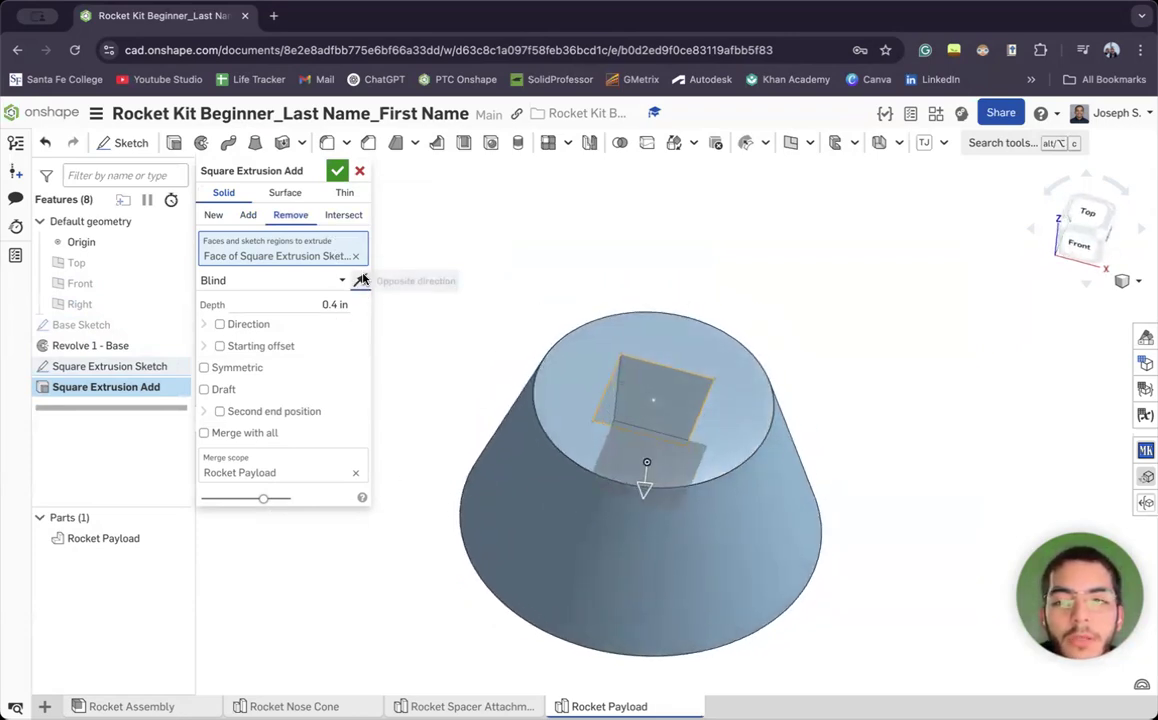
left_click(361, 280)
left_click(248, 215)
left_click(337, 171)
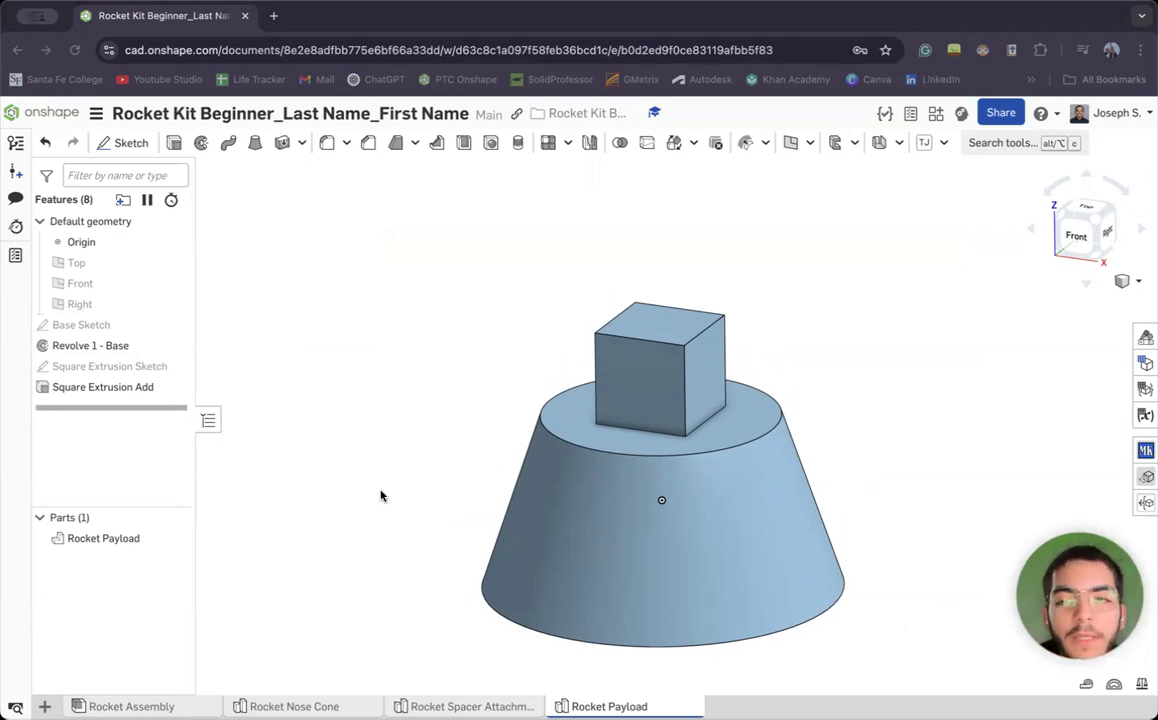
Open a new sketch on the payload's circular bottom face and view it from below
left_click(133, 145)
right_click_drag(762, 315, 786, 232)
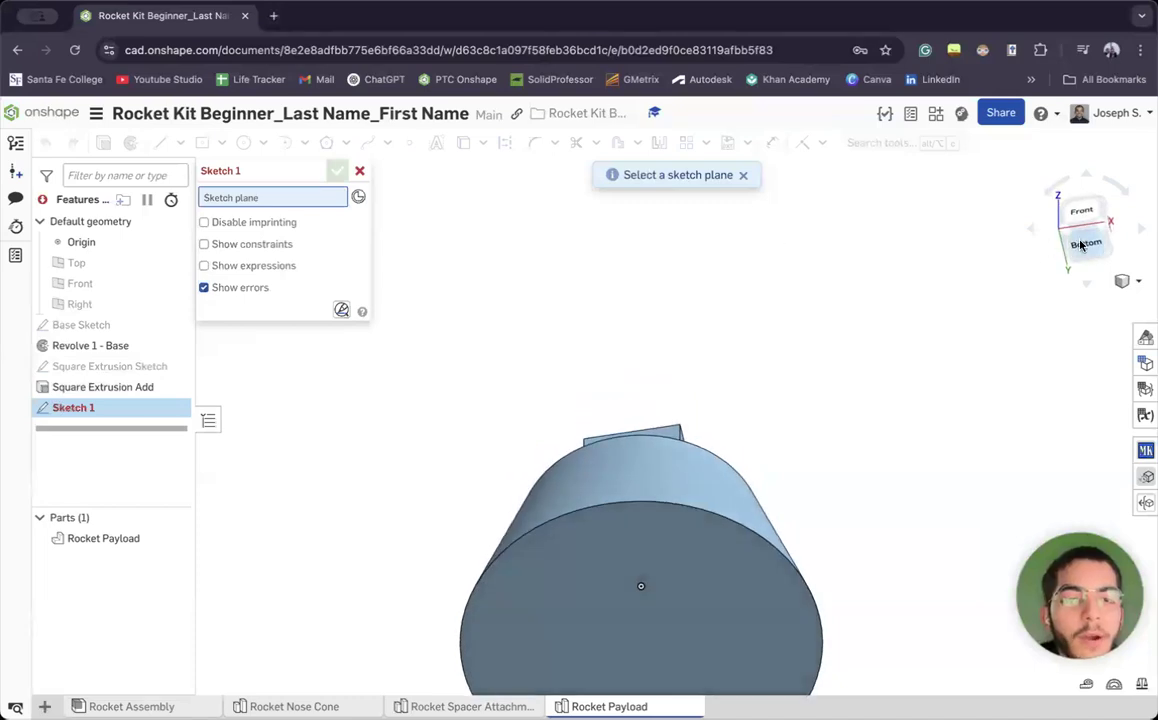
left_click(1081, 245)
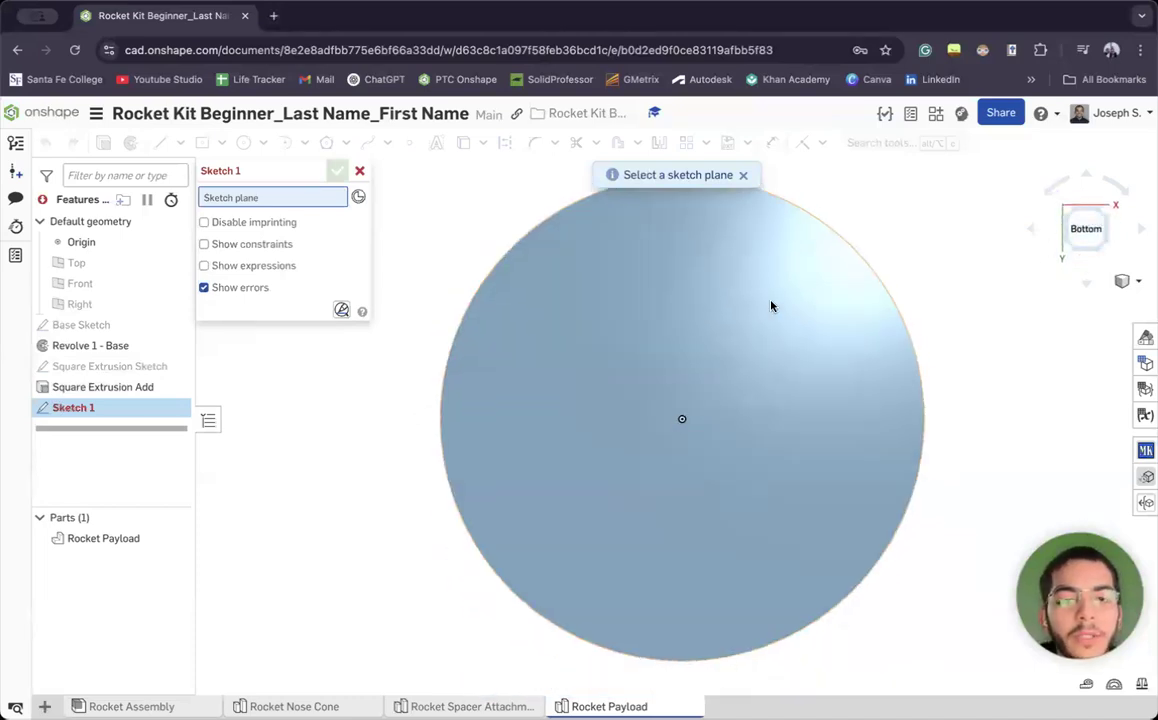
scroll(770, 305, "down", 3)
scroll(1103, 230, "up", 1)
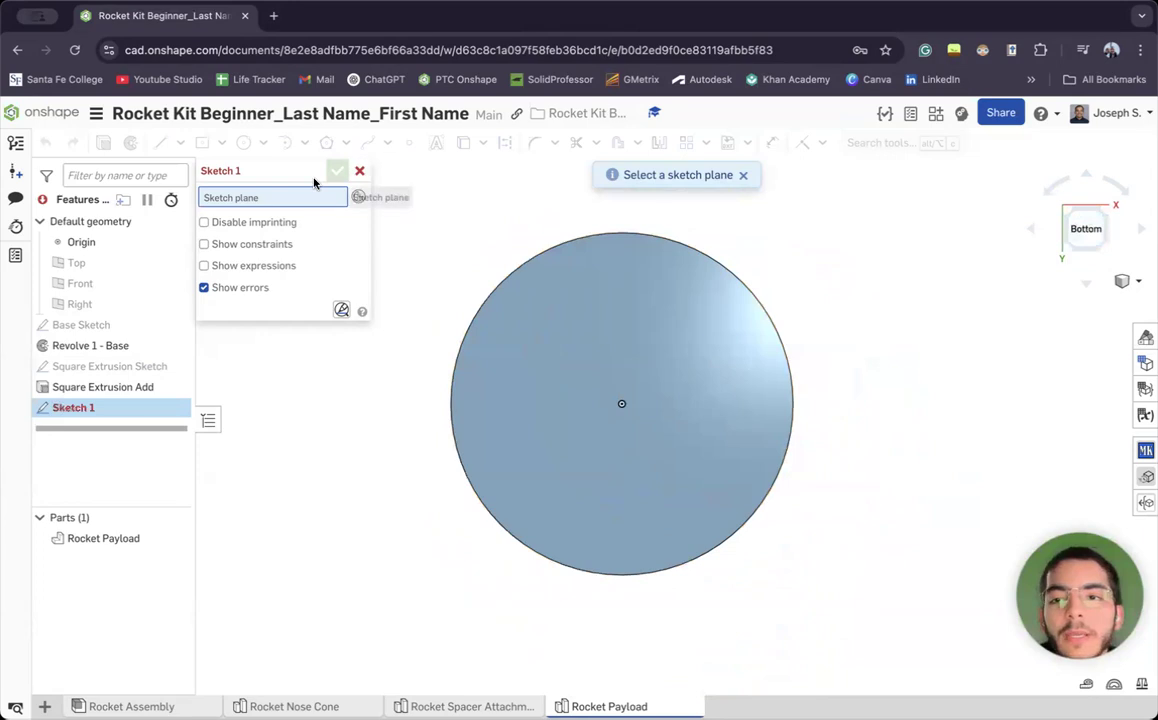
left_click(564, 304)
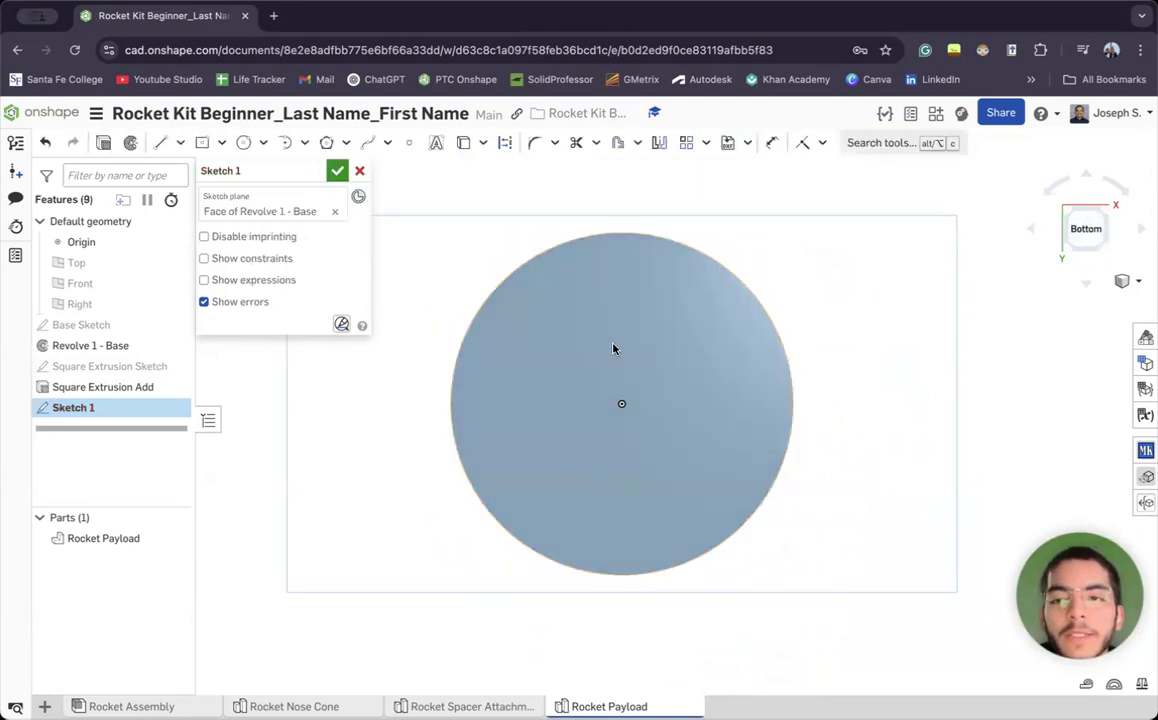
right_click_drag(835, 269, 664, 408)
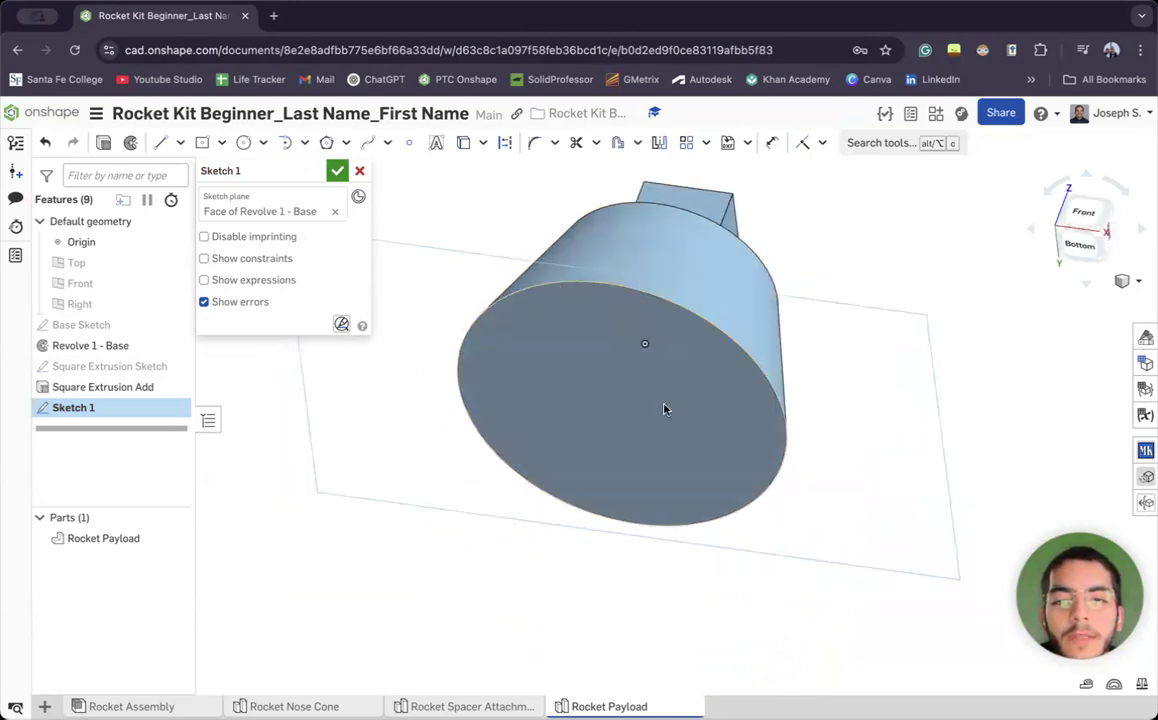
left_click(658, 388)
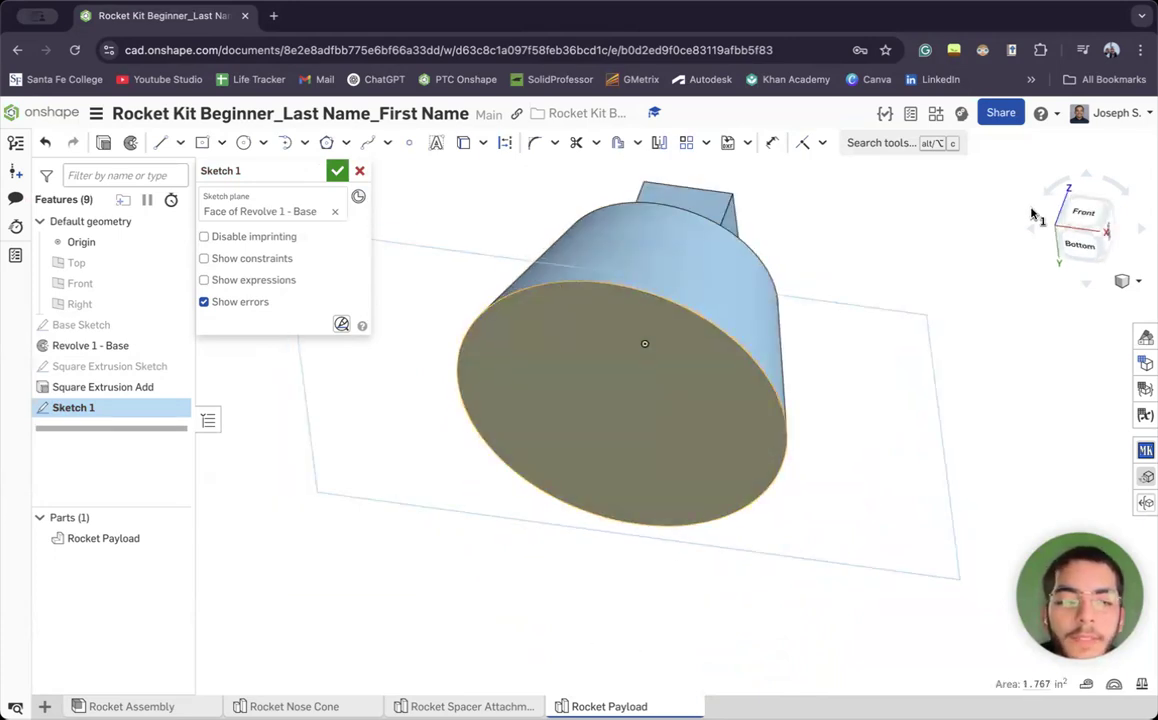
left_click(1076, 248)
left_click(1050, 348)
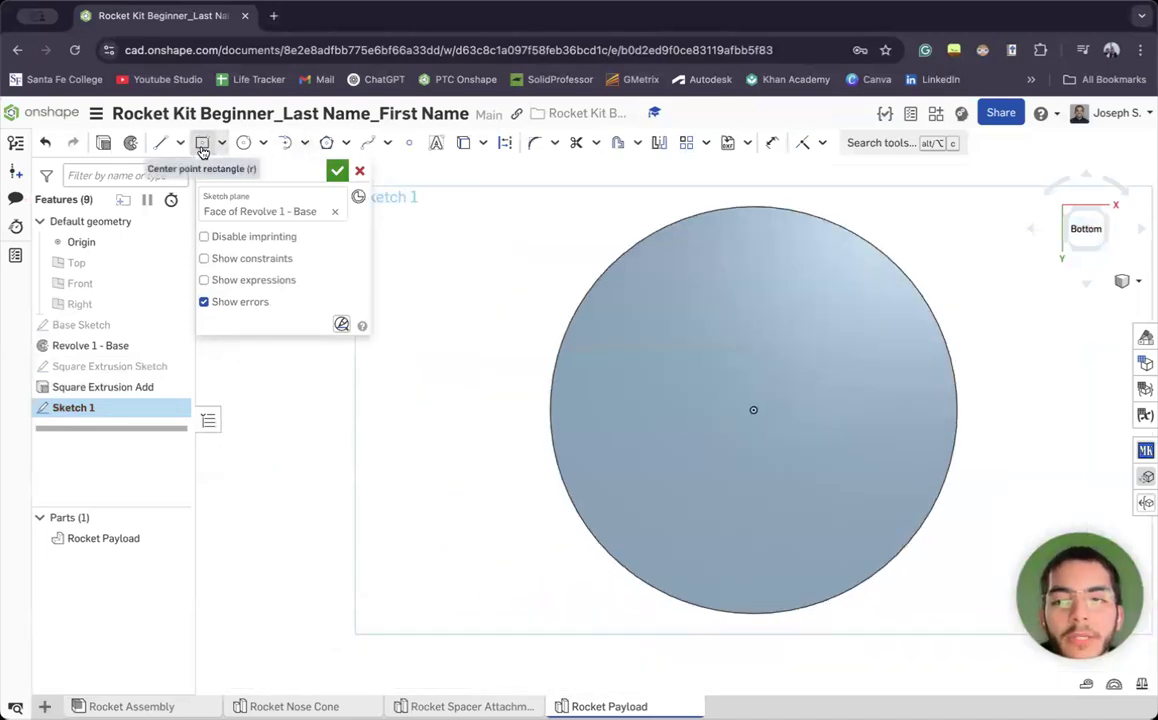
Draw a centre-point rectangle from the circle's centre sized 0.41 by 0.41
left_click(202, 145)
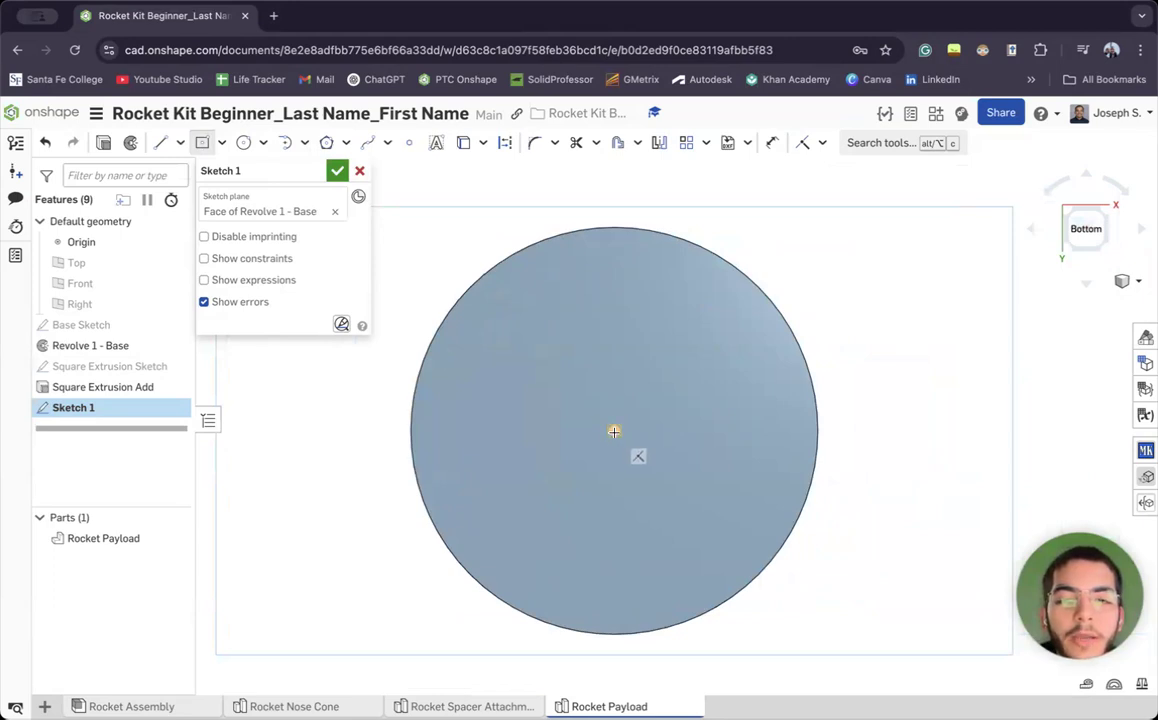
left_click(614, 431)
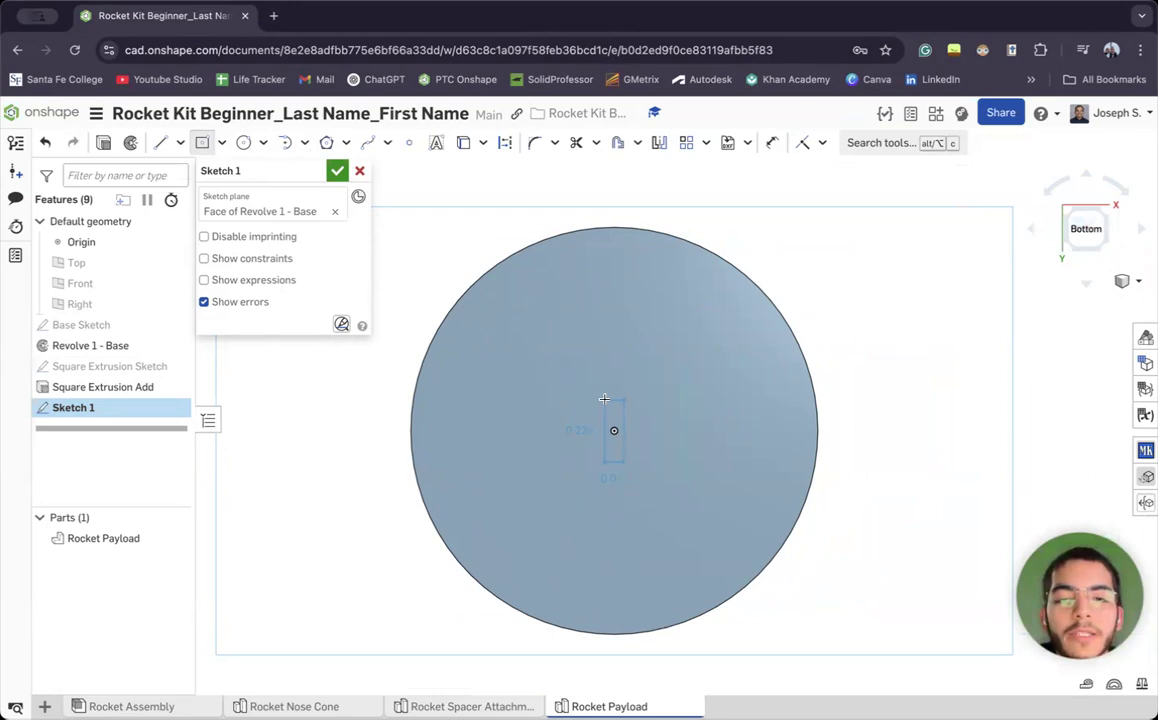
left_click(706, 328)
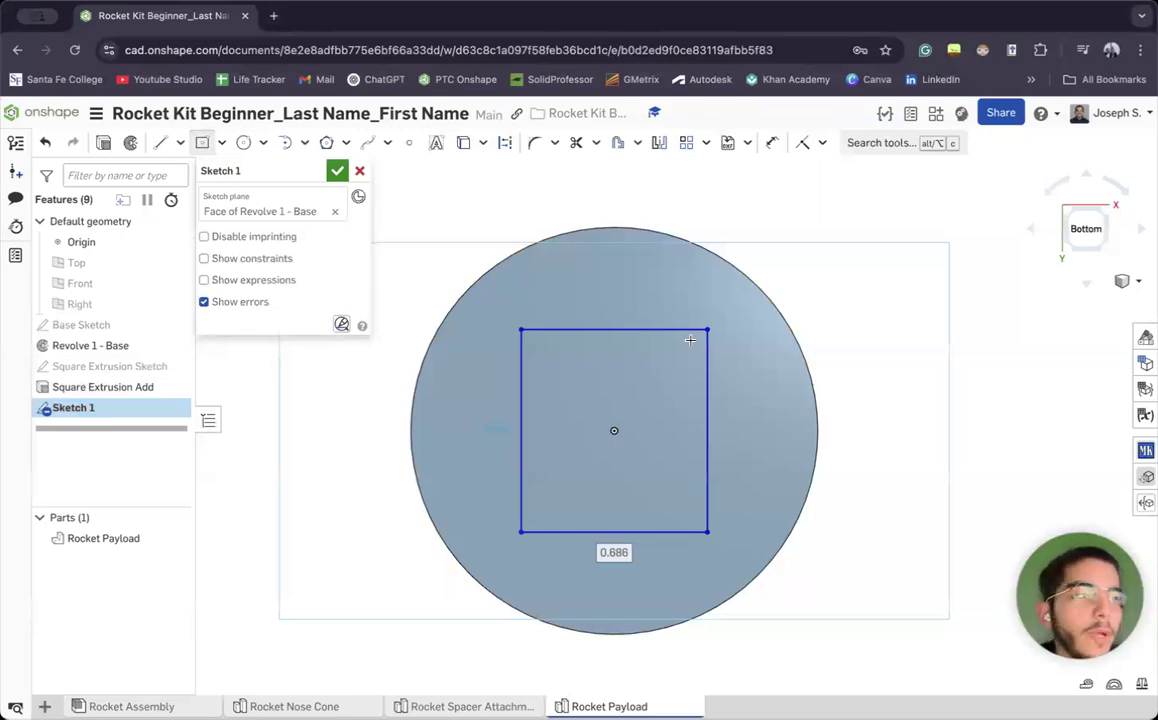
type(".")
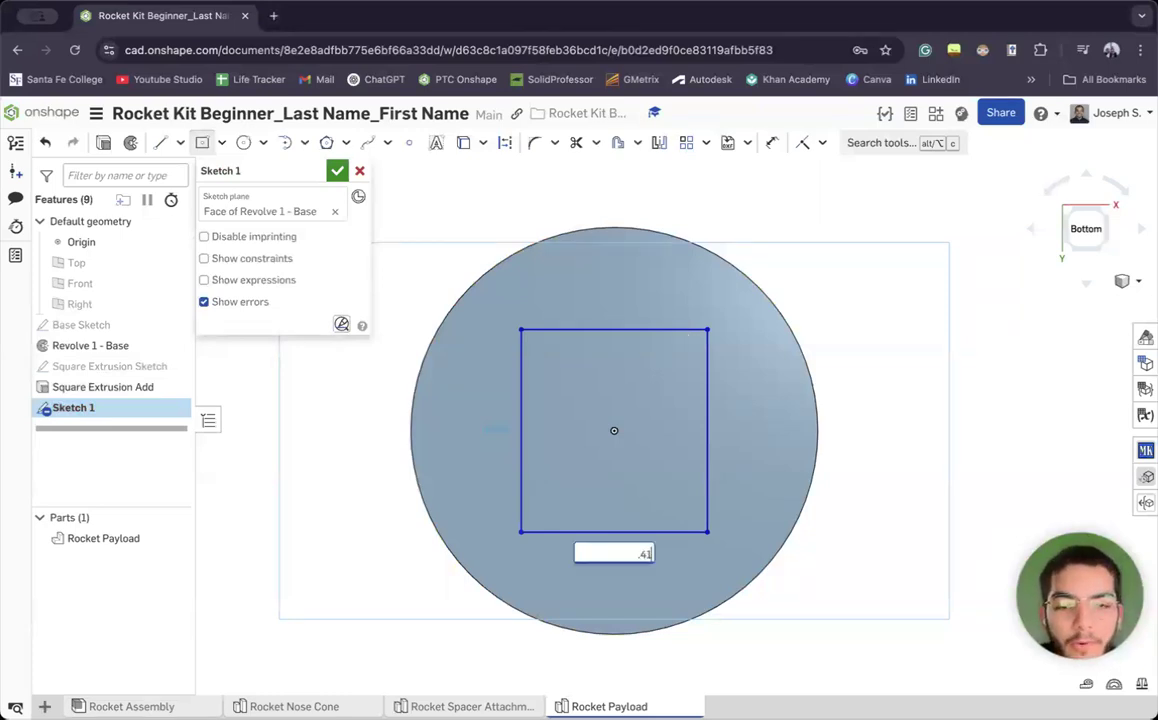
type("41")
key("Return")
type(".41")
key("Return")
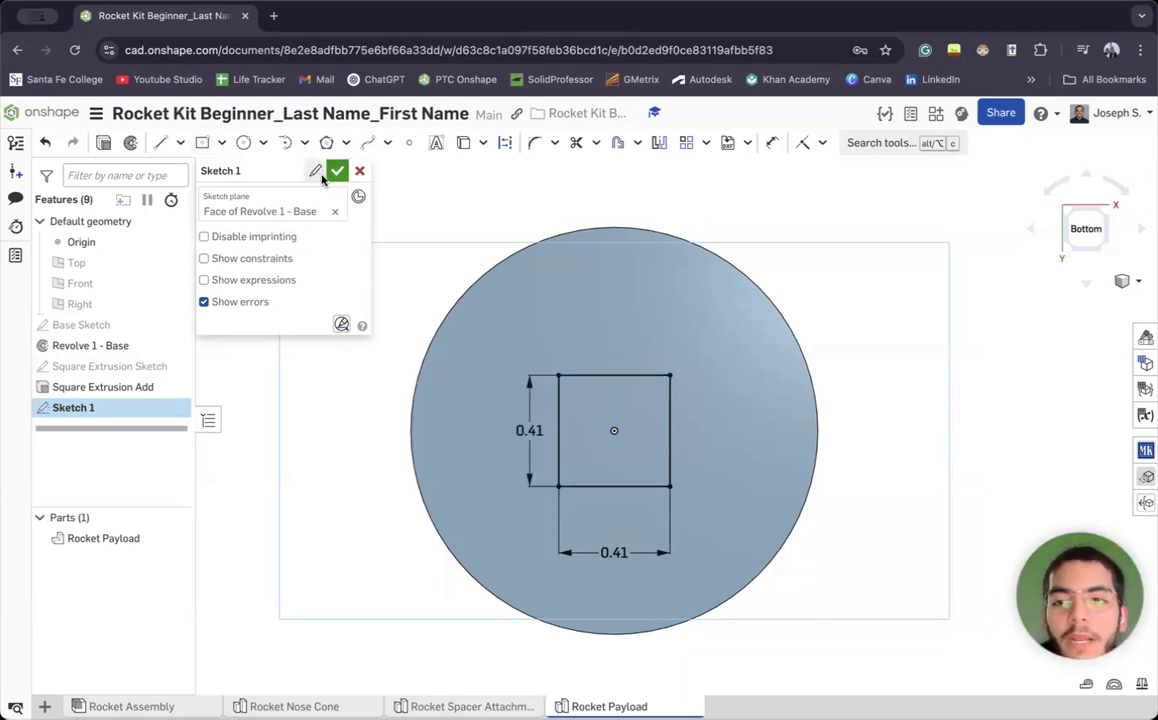
Name the sketch 'Square Bottom Sketch' and finish it
left_click(314, 170)
type("S")
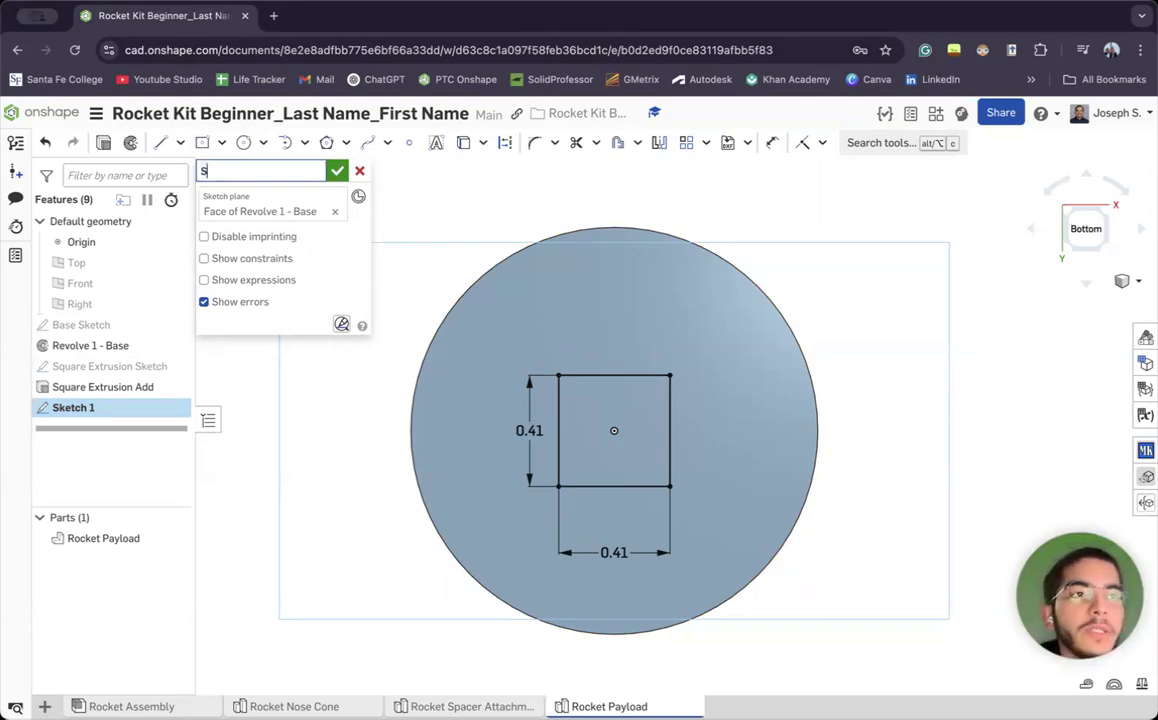
type("quare Bottom ")
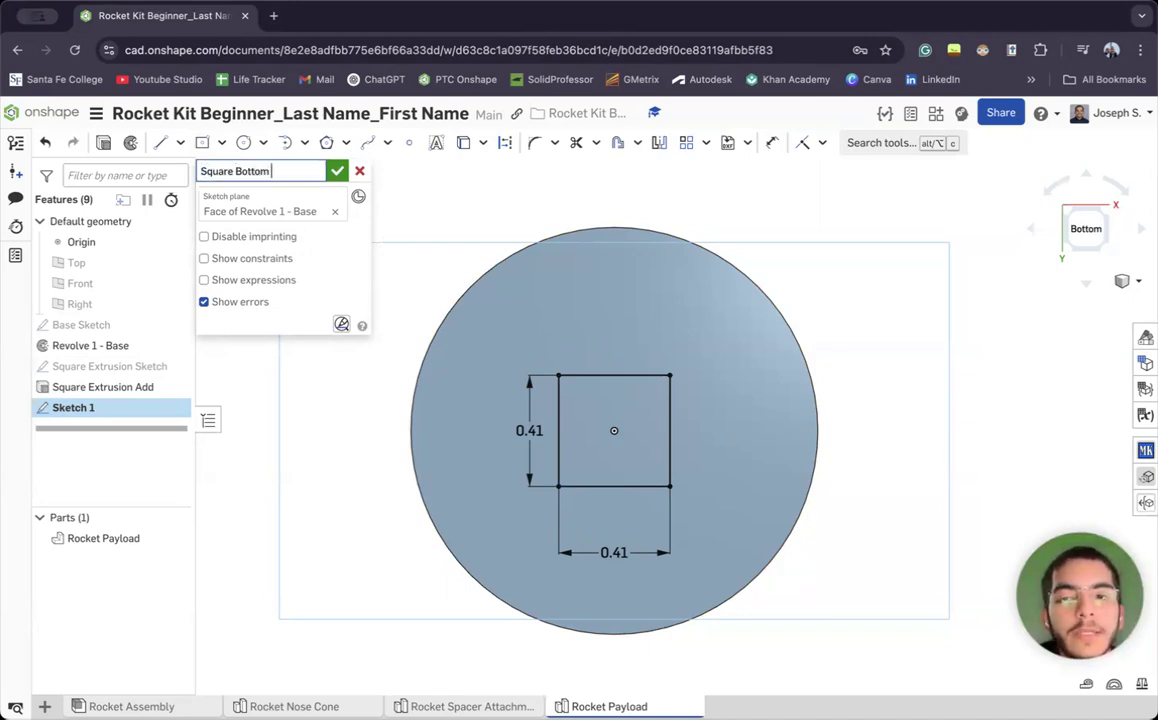
type("Sketch")
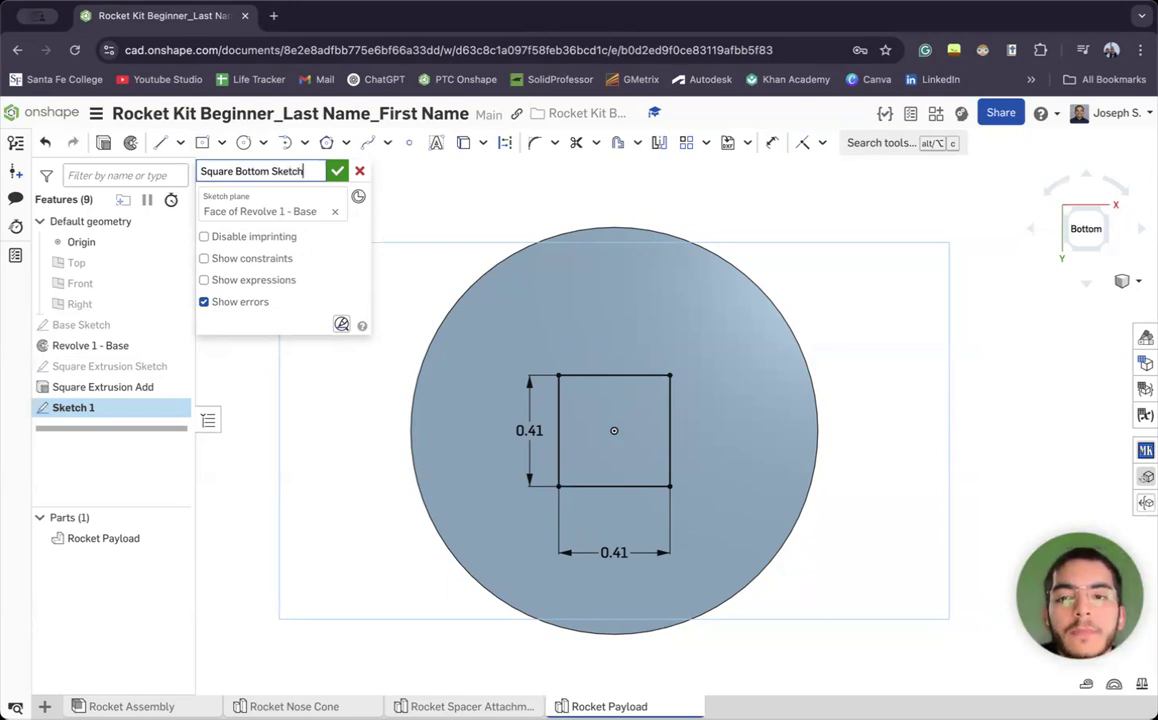
key("Return")
left_click(338, 170)
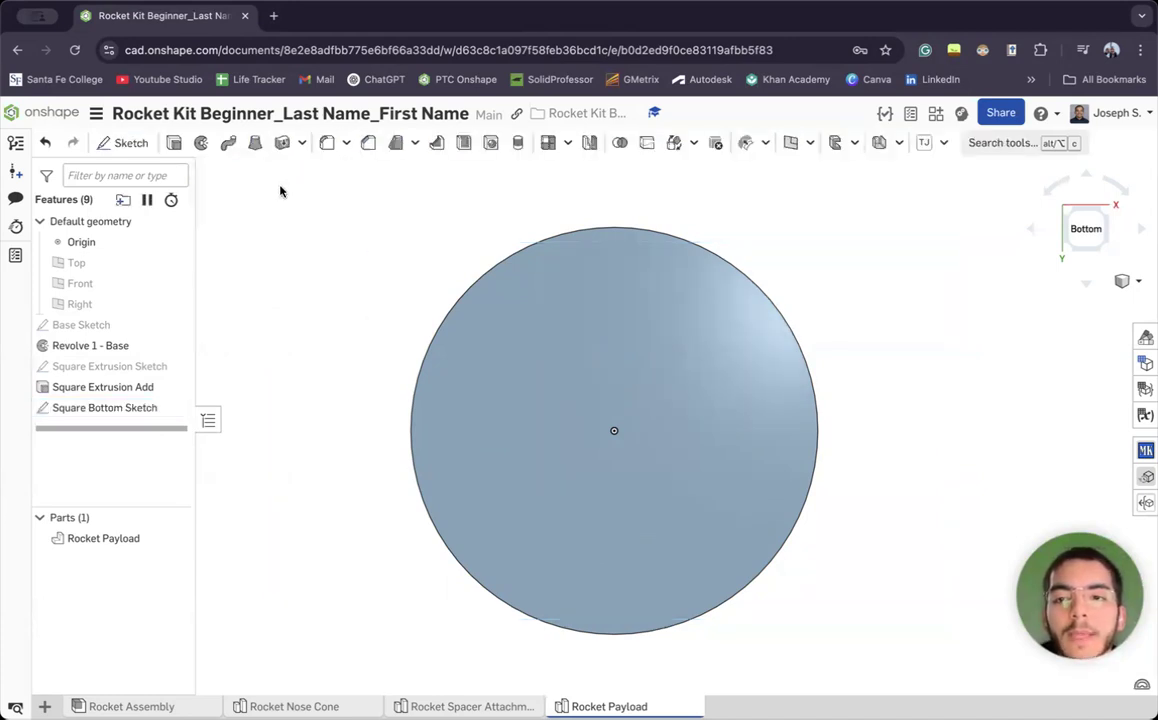
Extrude the bottom square as a Remove cut 0.71 in deep
left_click(172, 146)
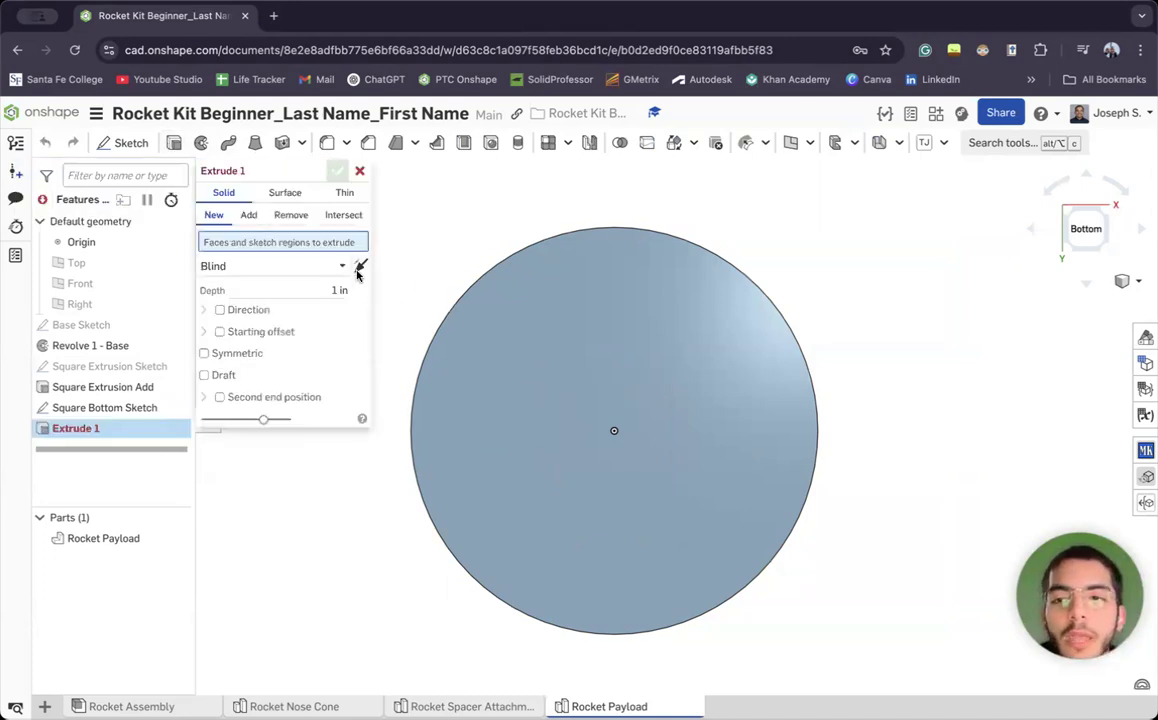
left_click(633, 427)
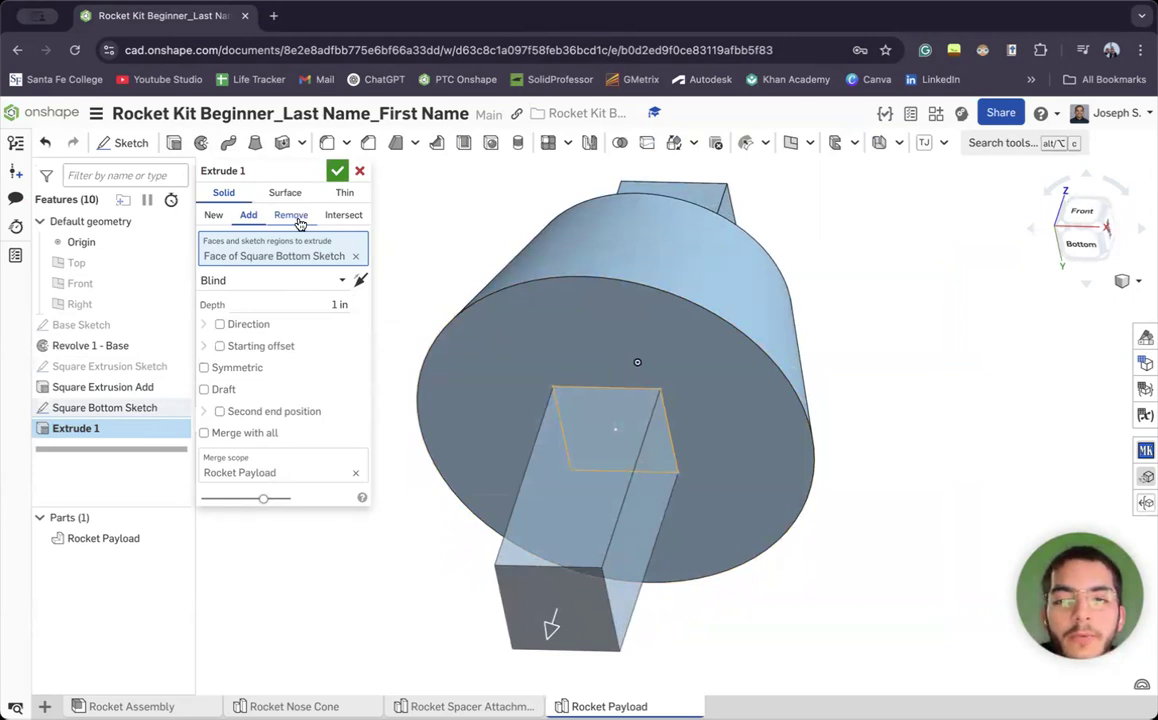
left_click(291, 224)
left_click(291, 308)
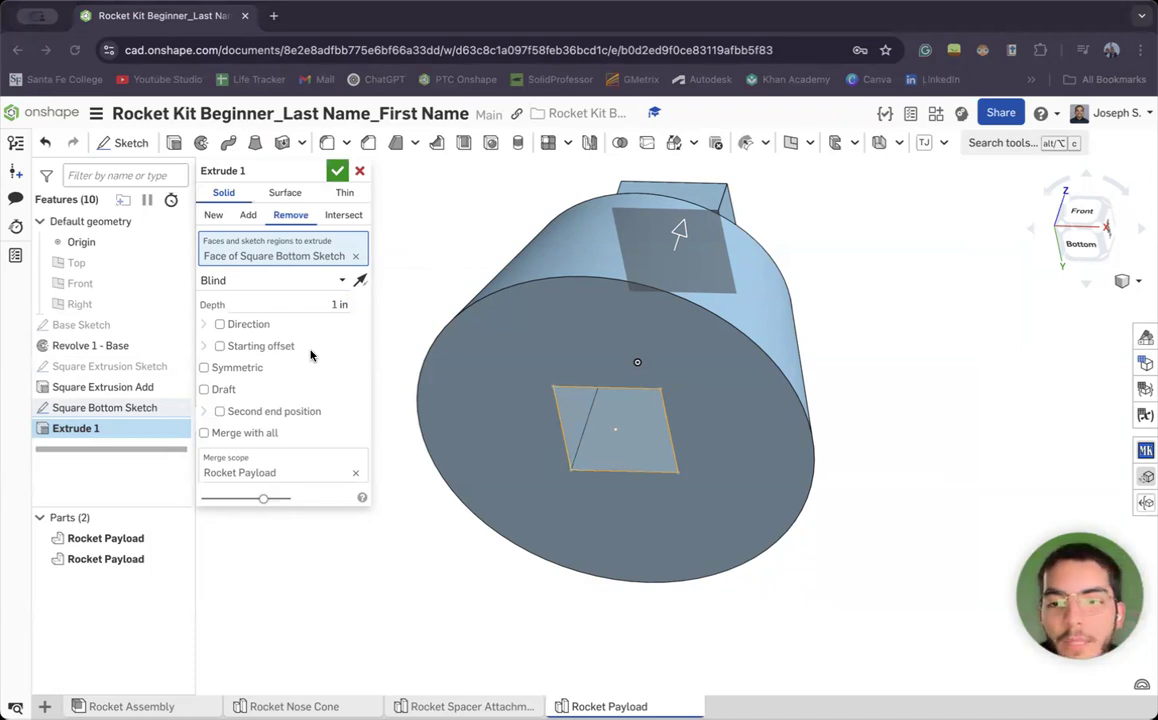
left_click(320, 304)
key("BackSpace")
type(".71")
key("Return")
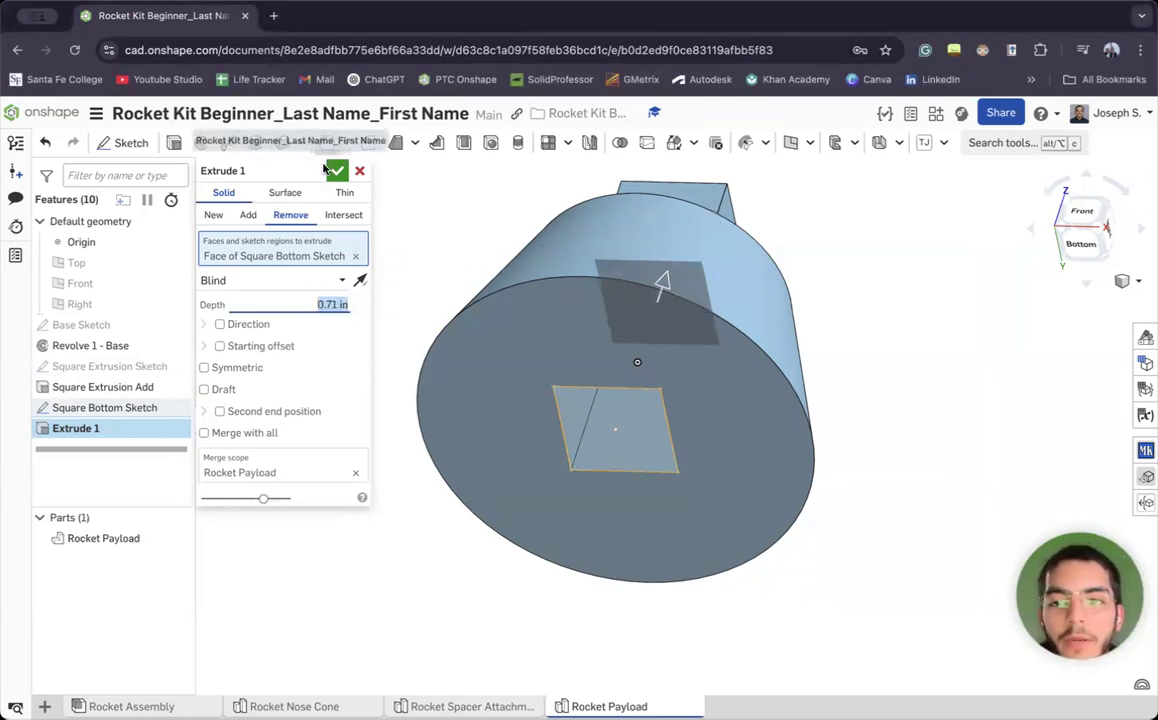
Name the cut 'Square Bottom Removal' and accept it
left_click(297, 172)
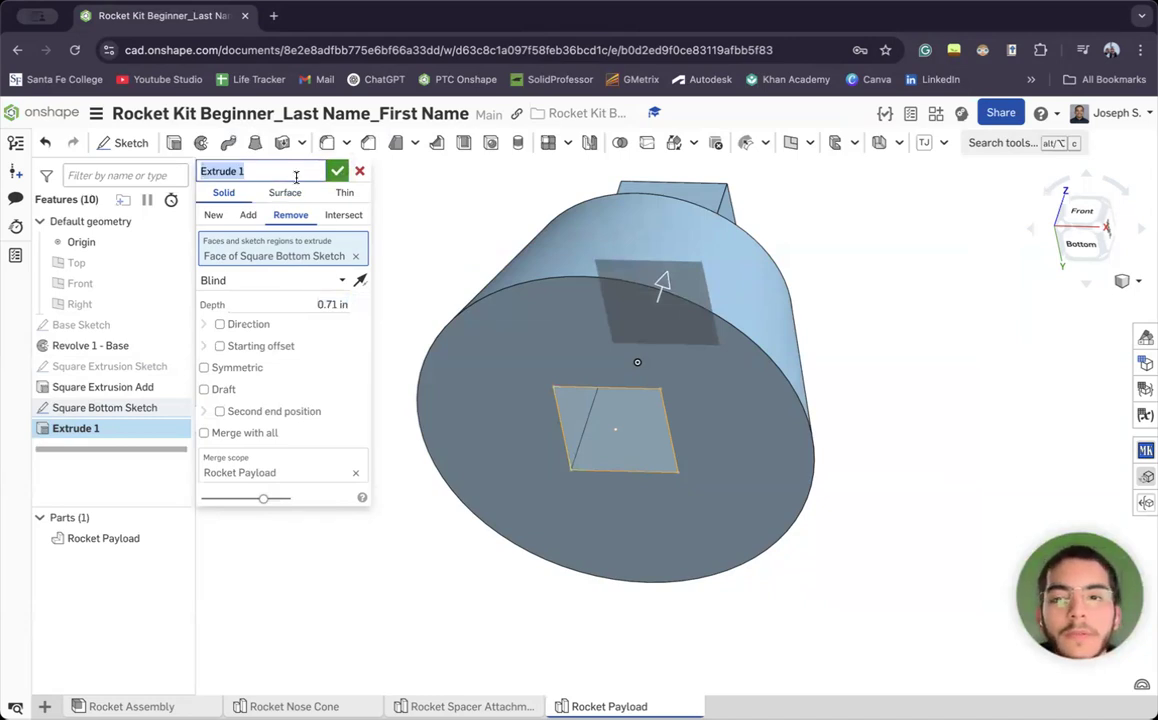
type("Square")
key("BackSpace")
key("BackSpace")
key("BackSpace")
key("BackSpace")
type("yuar")
key("BackSpace")
key("BackSpace")
type("aruare ")
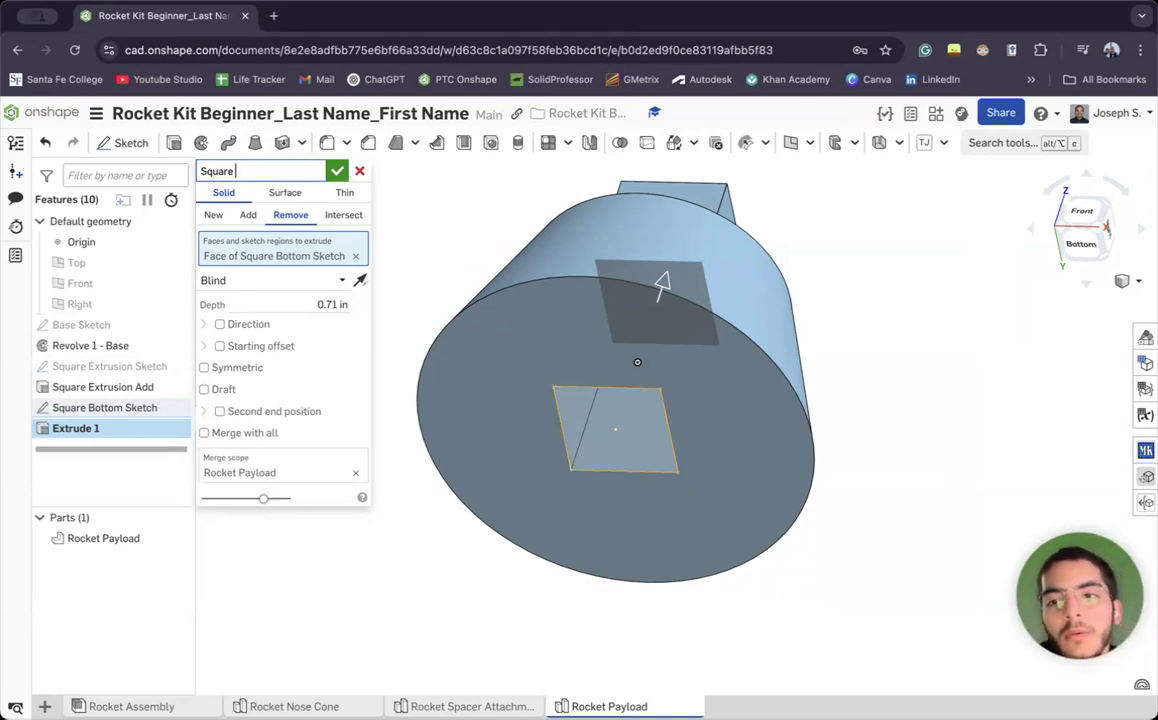
type("Bttoottom")
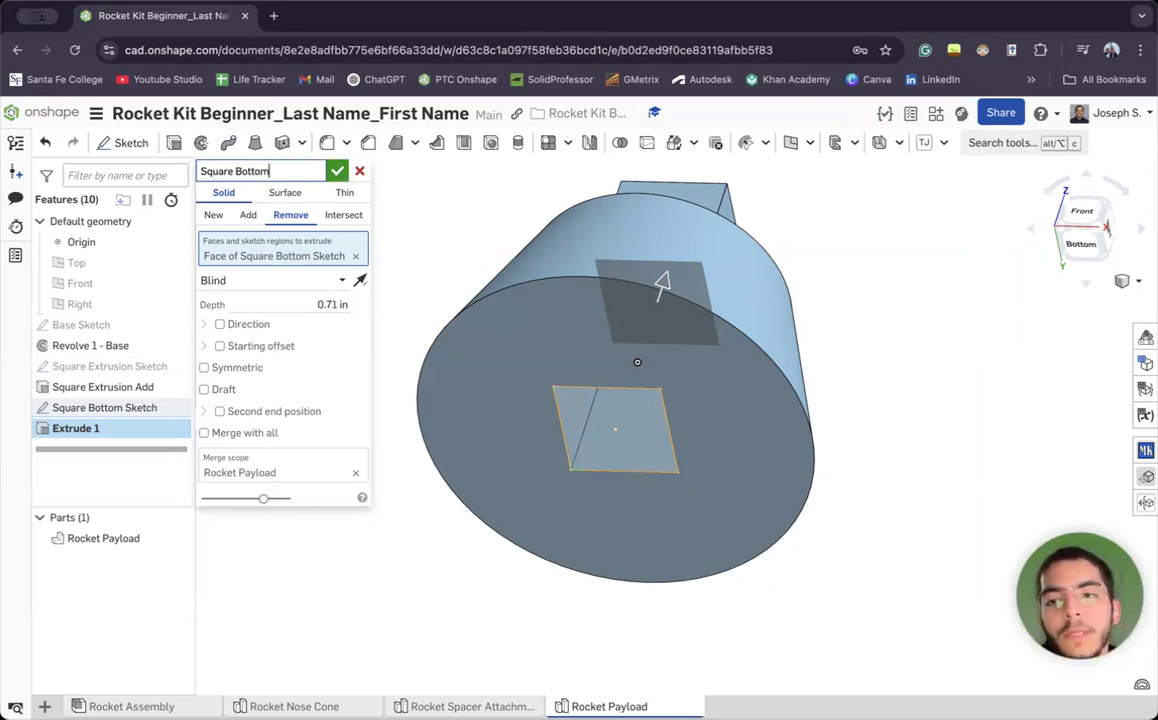
type(" Removal")
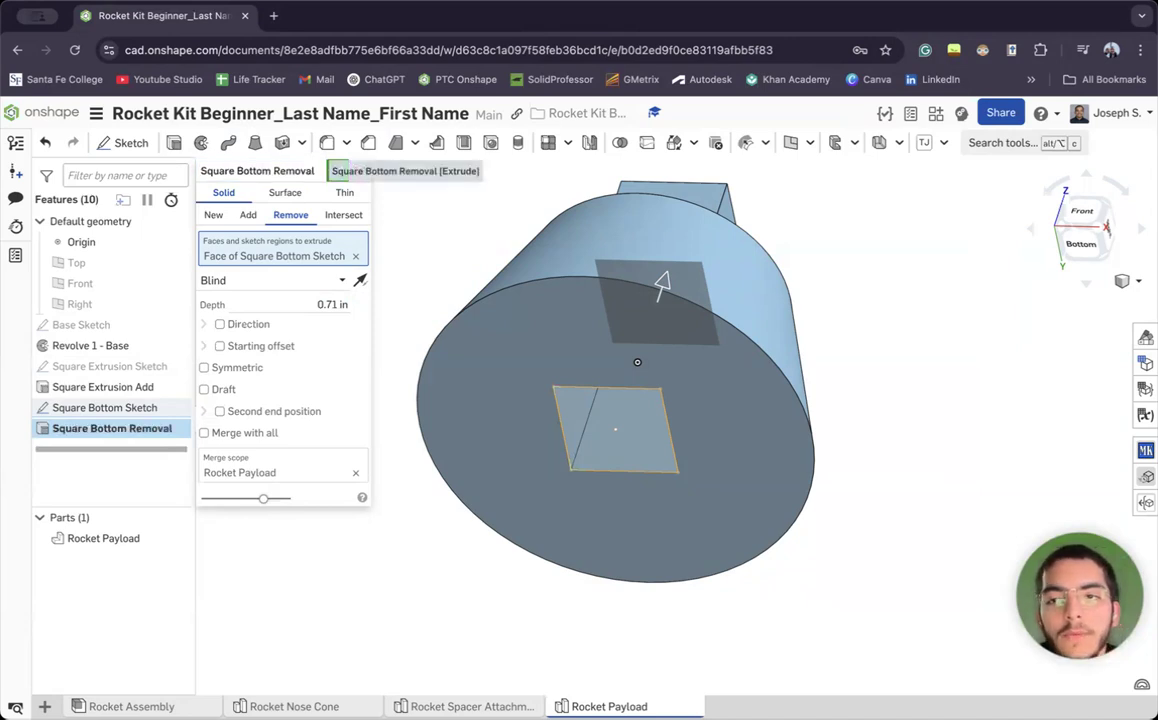
left_click(337, 171)
right_click_drag(387, 281, 964, 581)
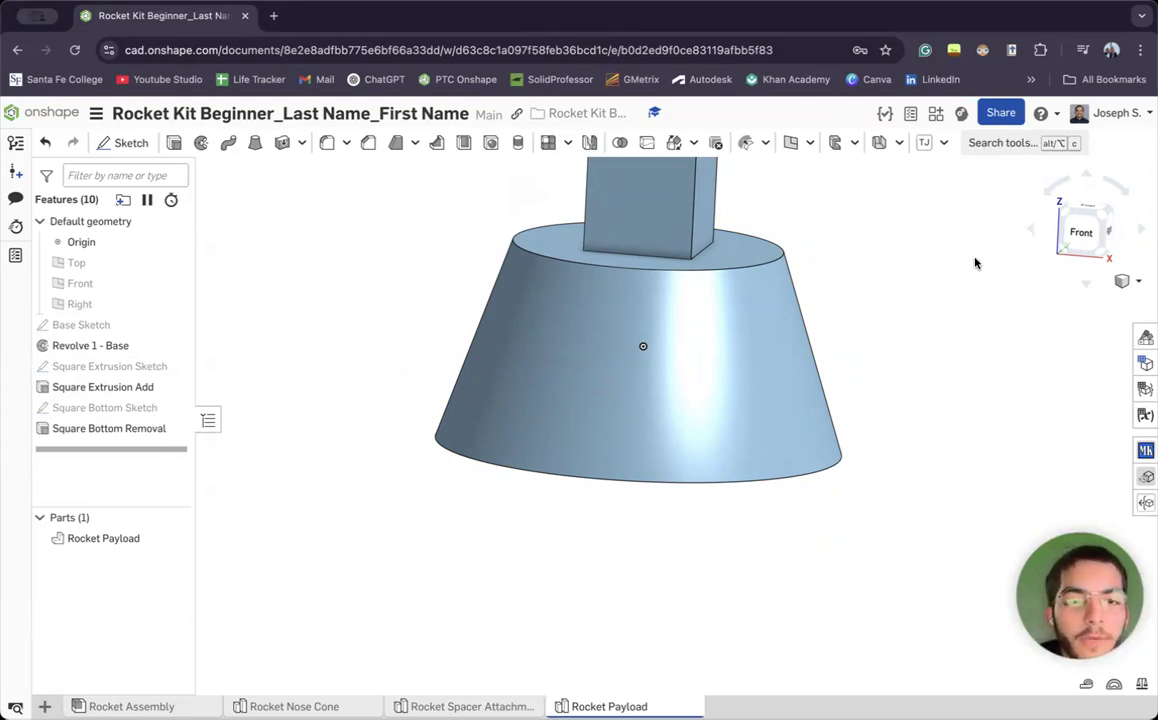
mouse_move(918, 313)
right_mouse_down()
mouse_move(933, 310)
mouse_move(928, 295)
mouse_move(918, 308)
right_mouse_up()
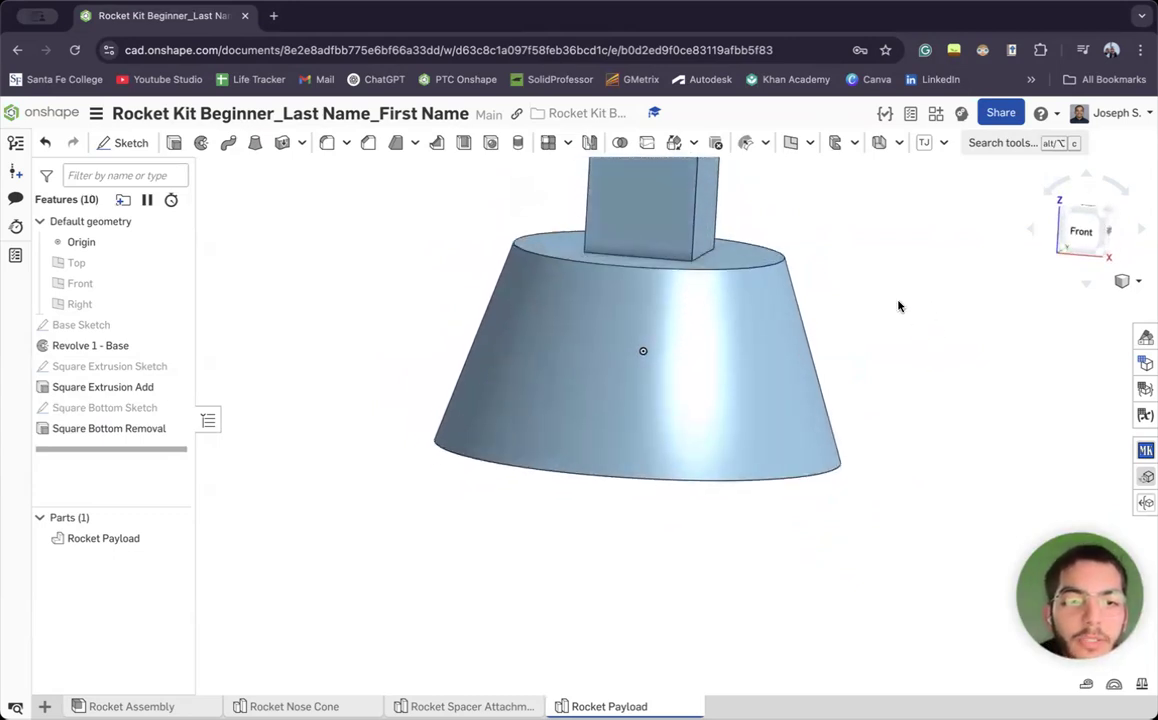
mouse_move(897, 302)
right_mouse_down()
mouse_move(902, 326)
mouse_move(869, 308)
mouse_move(929, 301)
mouse_move(923, 282)
mouse_move(881, 290)
mouse_move(894, 243)
mouse_move(896, 322)
mouse_move(954, 310)
mouse_move(881, 279)
mouse_move(884, 305)
mouse_move(902, 319)
mouse_move(910, 296)
right_mouse_up()
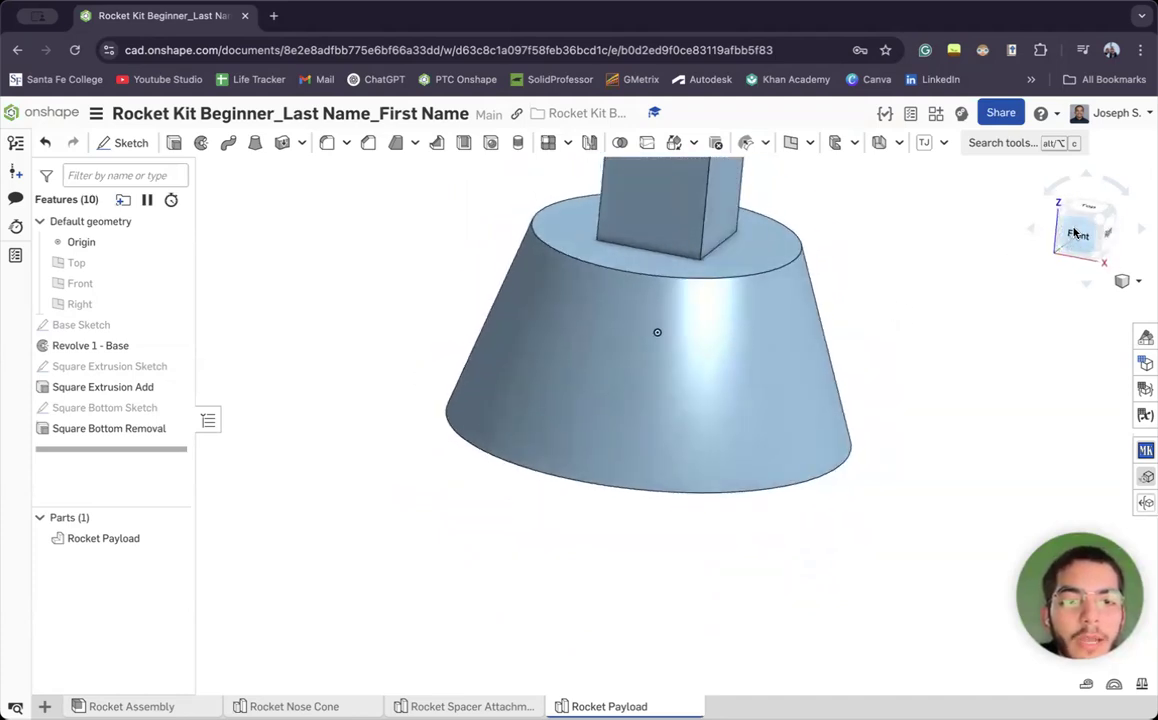
mouse_move(910, 296)
right_mouse_down()
mouse_move(1047, 225)
mouse_move(1033, 236)
mouse_move(1060, 173)
mouse_move(1080, 284)
mouse_move(1066, 188)
right_mouse_up()
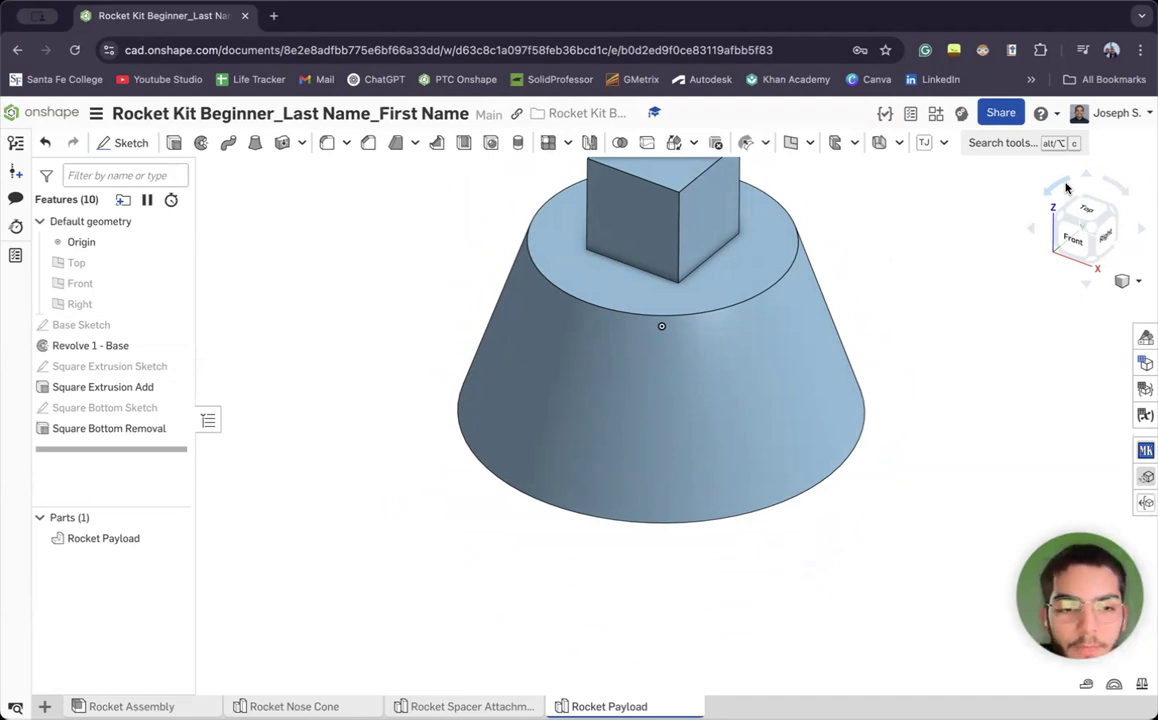
mouse_move(1066, 188)
right_mouse_down()
mouse_move(1070, 270)
mouse_move(1056, 208)
mouse_move(985, 140)
mouse_move(965, 195)
mouse_move(975, 128)
mouse_move(1058, 147)
mouse_move(1053, 168)
right_mouse_up()
mouse_move(1056, 147)
right_mouse_down()
mouse_move(1055, 165)
mouse_move(1060, 140)
mouse_move(1058, 155)
right_mouse_up()
left_click(1095, 215)
middle_click_drag(786, 383, 755, 327)
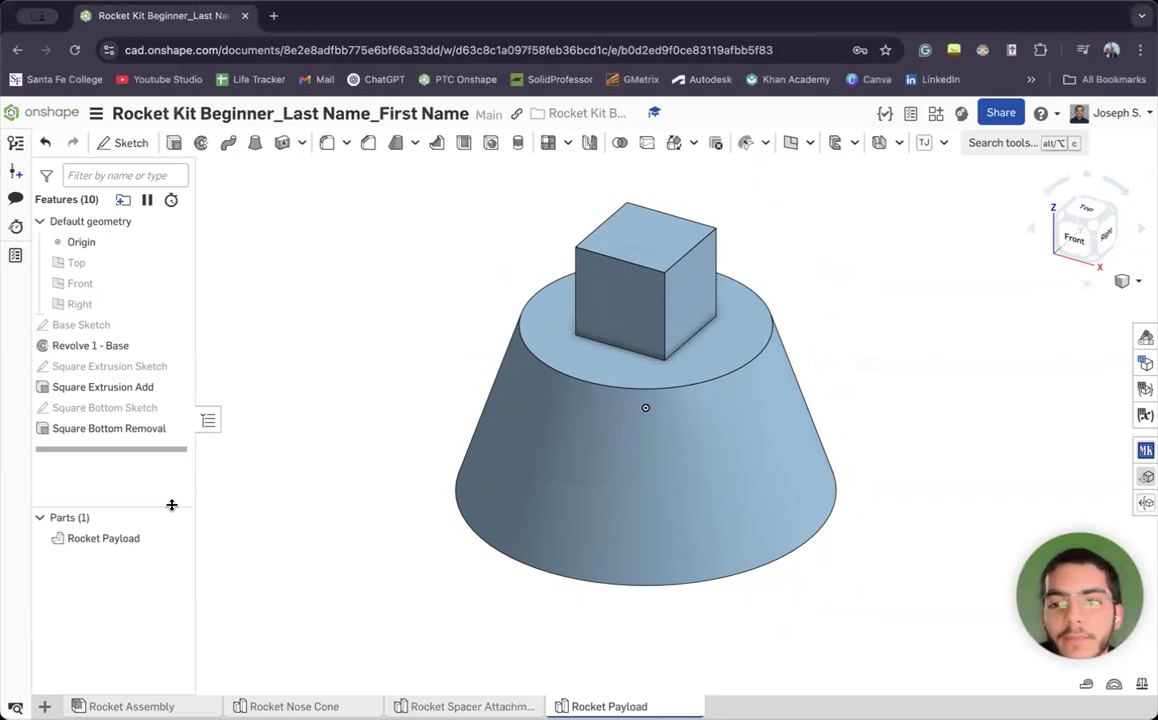
left_click(137, 540)
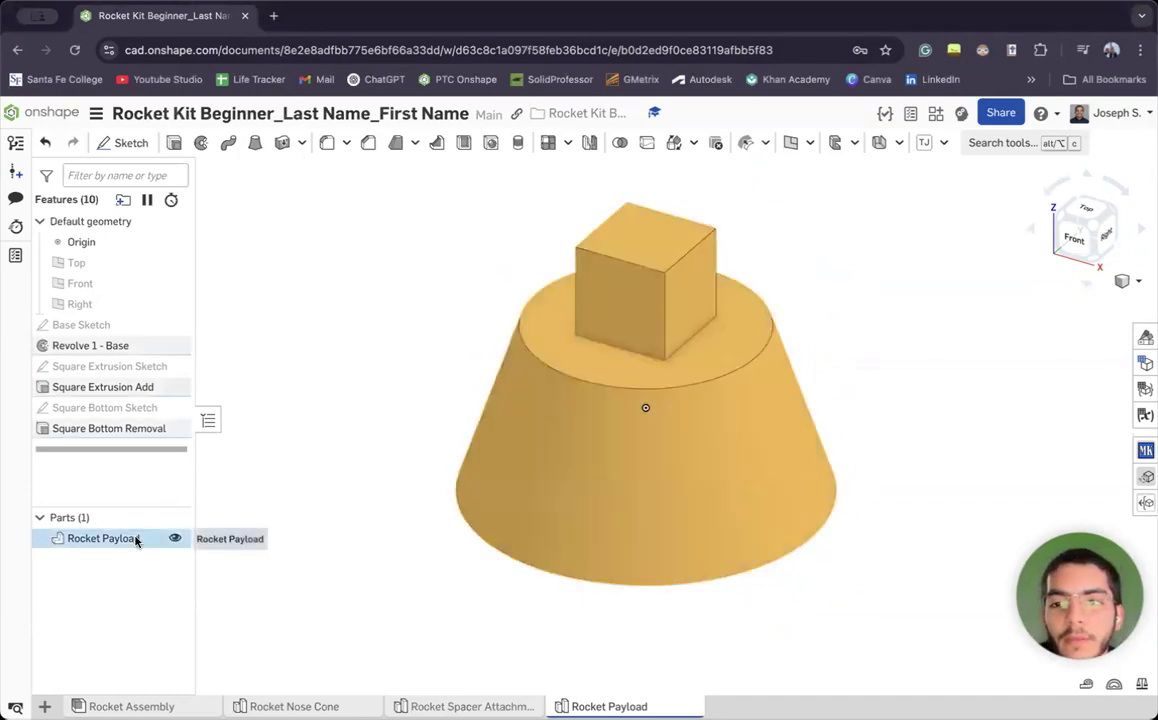
Give the Rocket Payload part a dark blue appearance
right_click(137, 540)
left_click(203, 344)
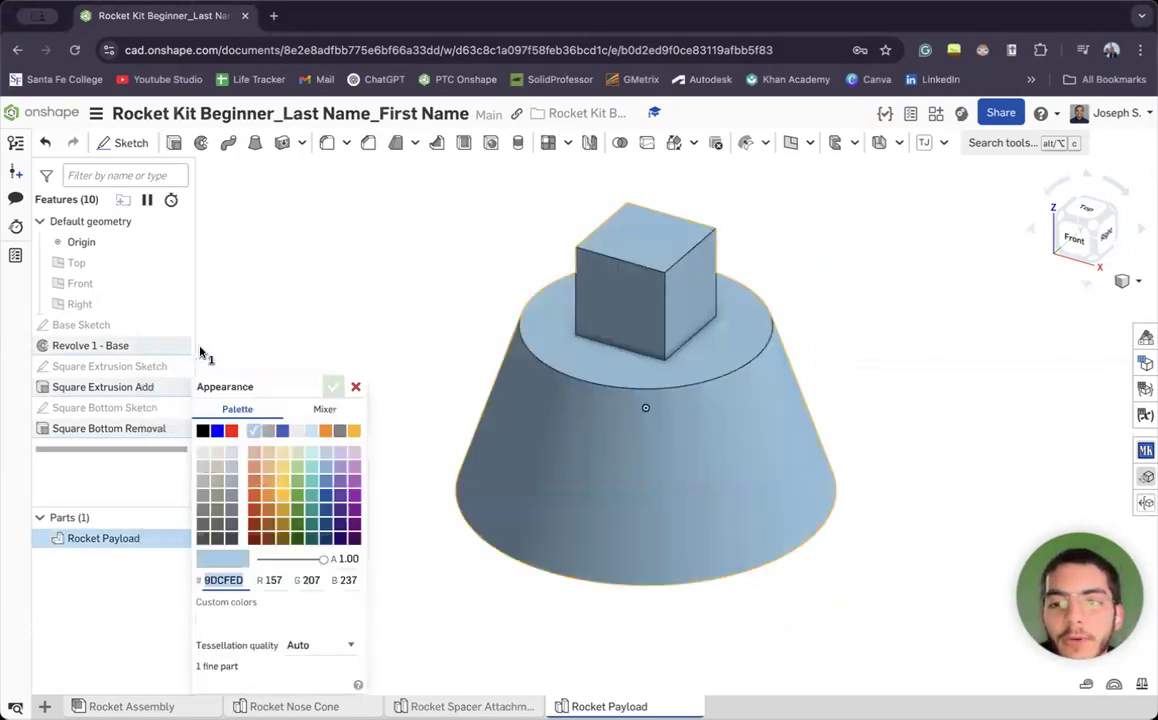
left_click(268, 431)
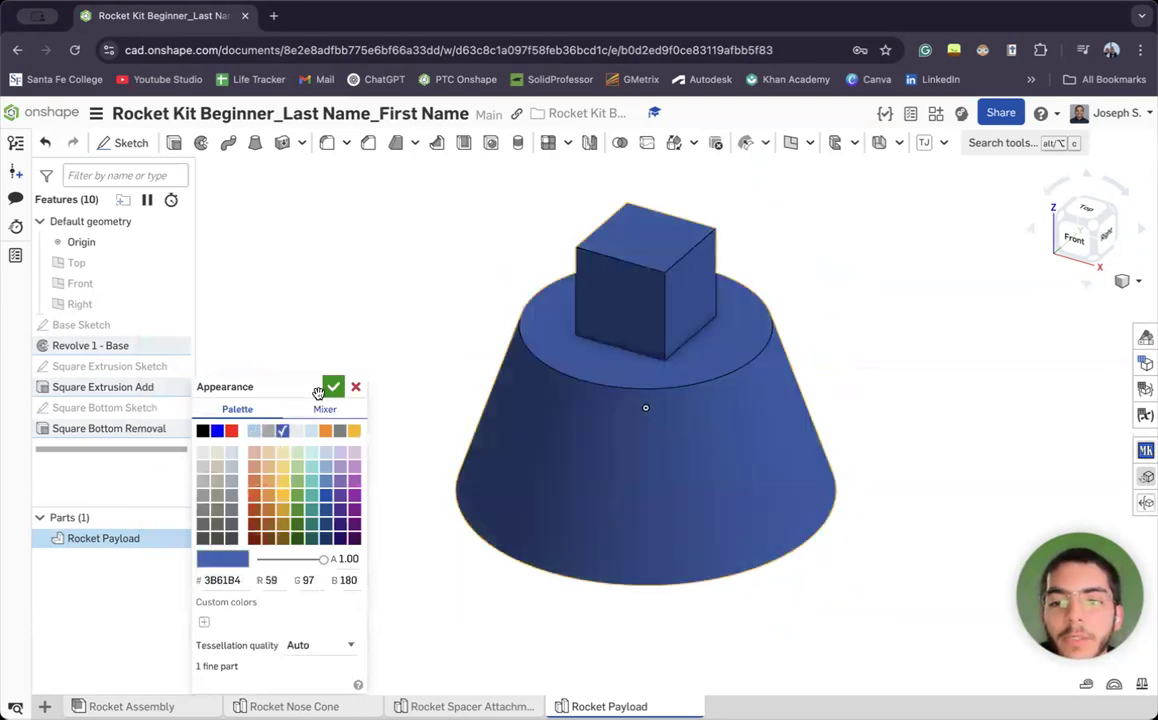
left_click(333, 386)
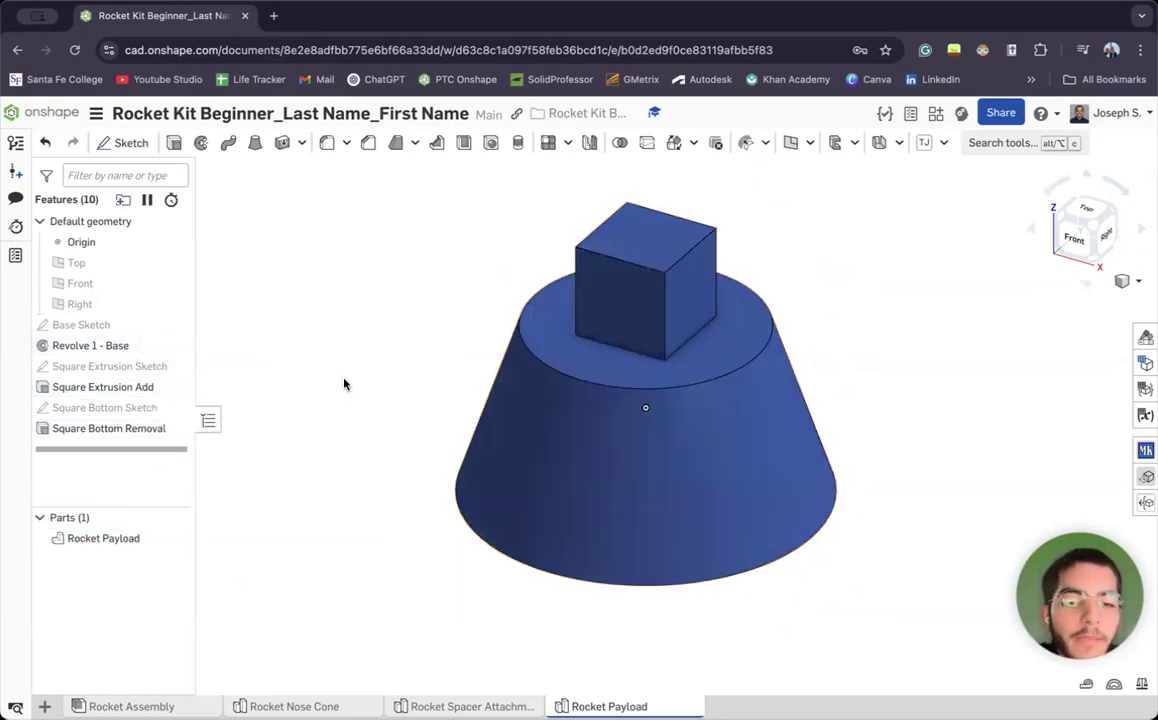
Preview several other colours on the Rocket Payload, then keep dark blue
right_click(106, 540)
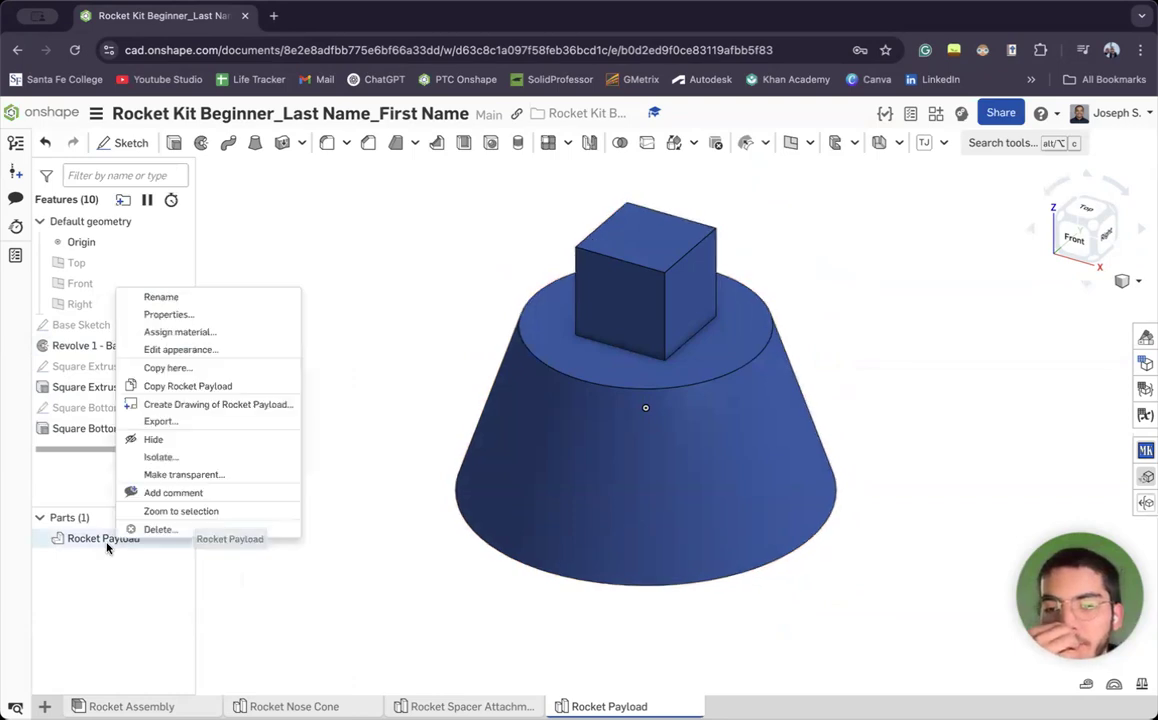
left_click(207, 345)
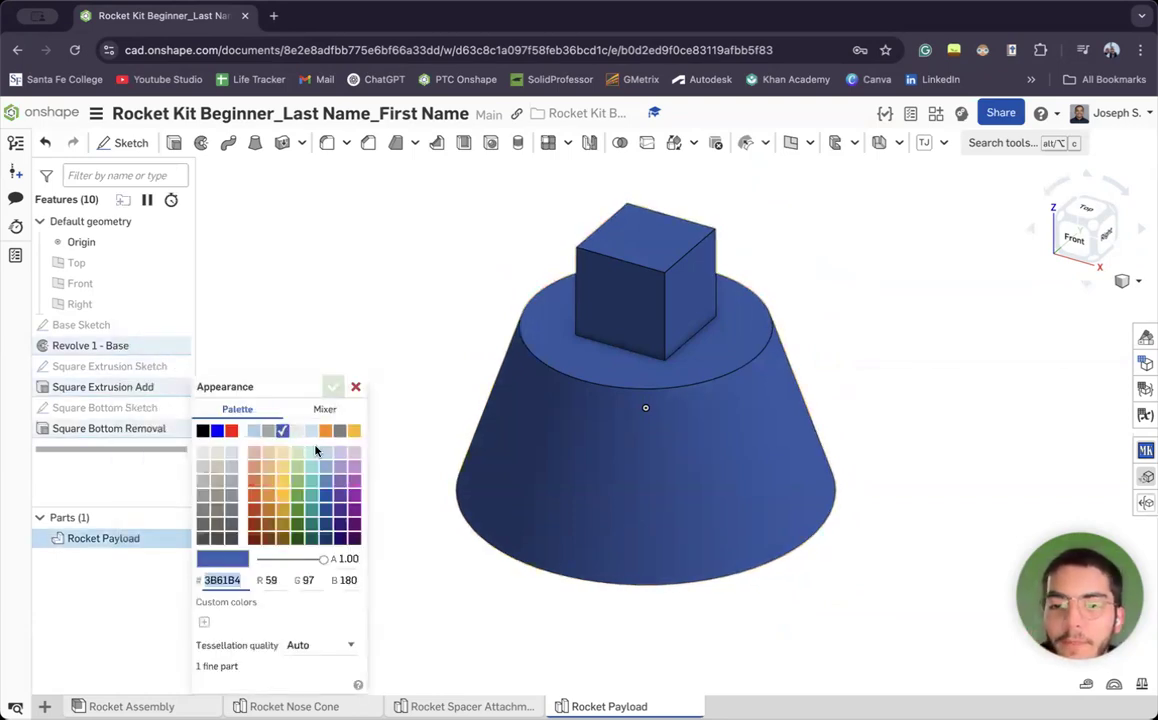
left_click(355, 494)
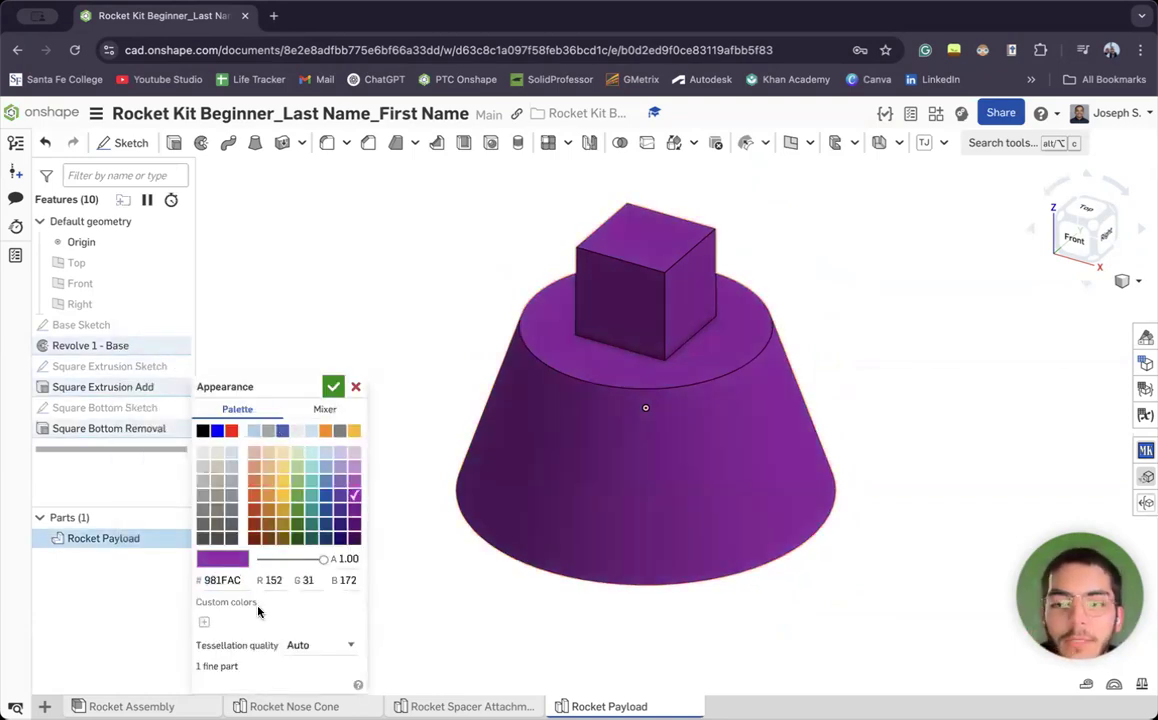
left_click(326, 495)
left_click(283, 481)
left_click(297, 481)
left_click(297, 452)
left_click(284, 434)
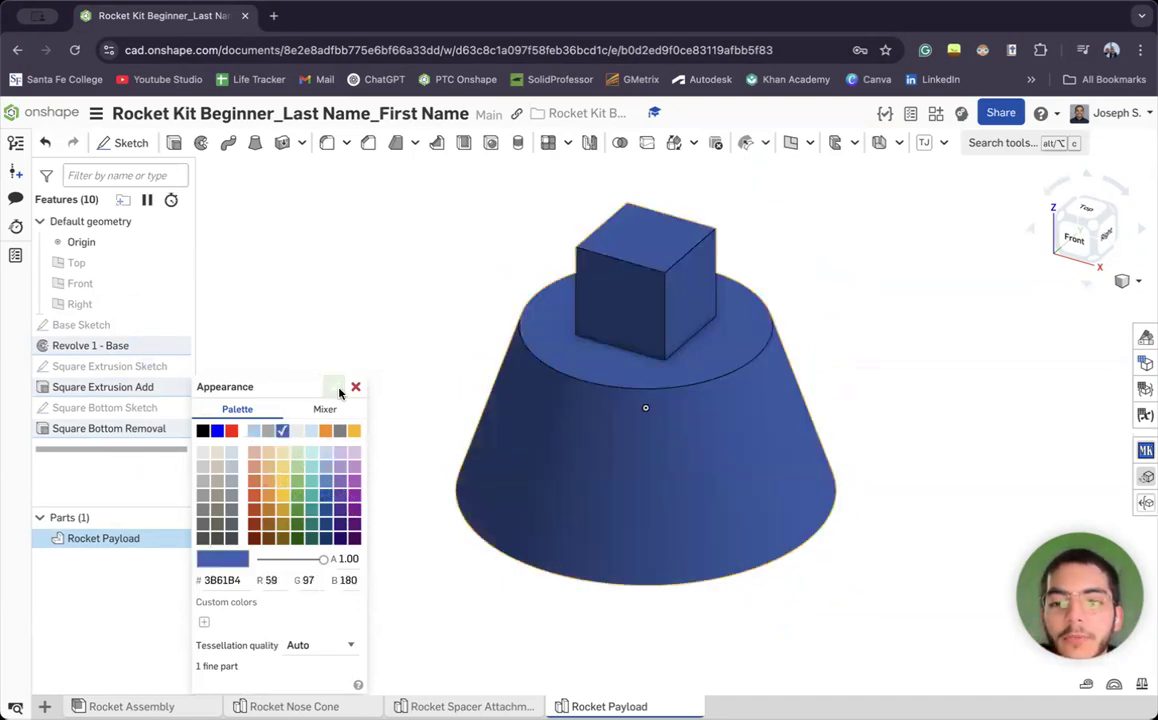
left_click(333, 387)
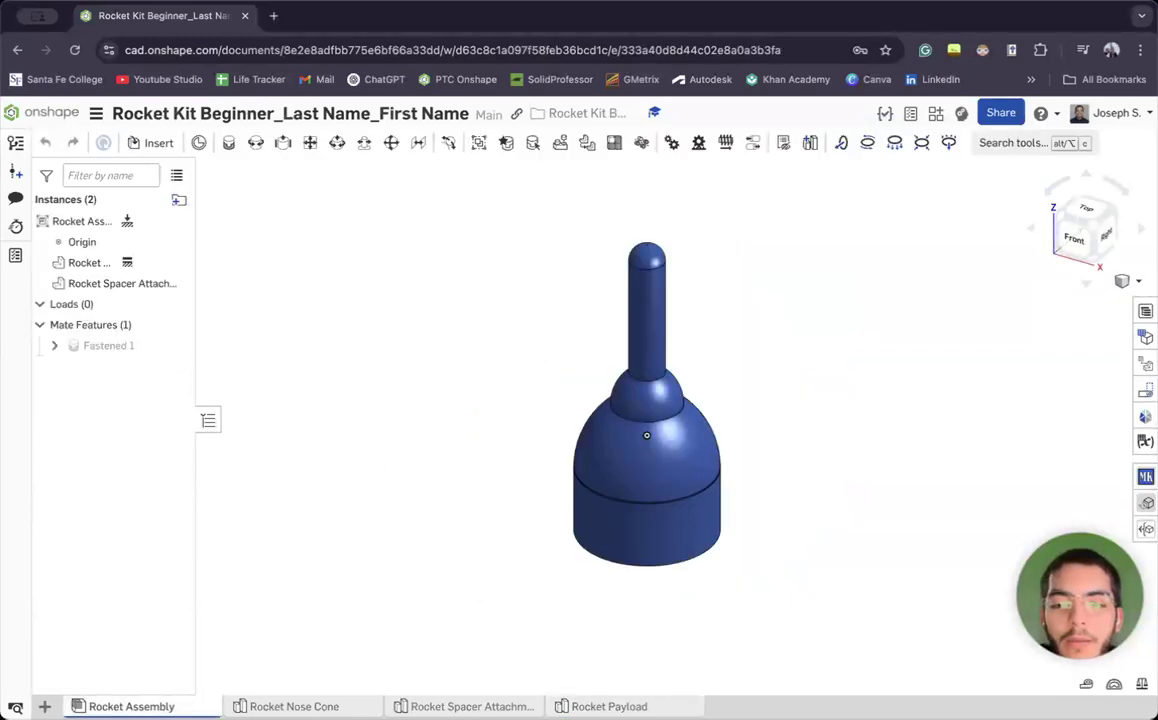
Insert the Rocket Payload into the Rocket Assembly beside the rocket and begin a Fastened mate
left_click(612, 704)
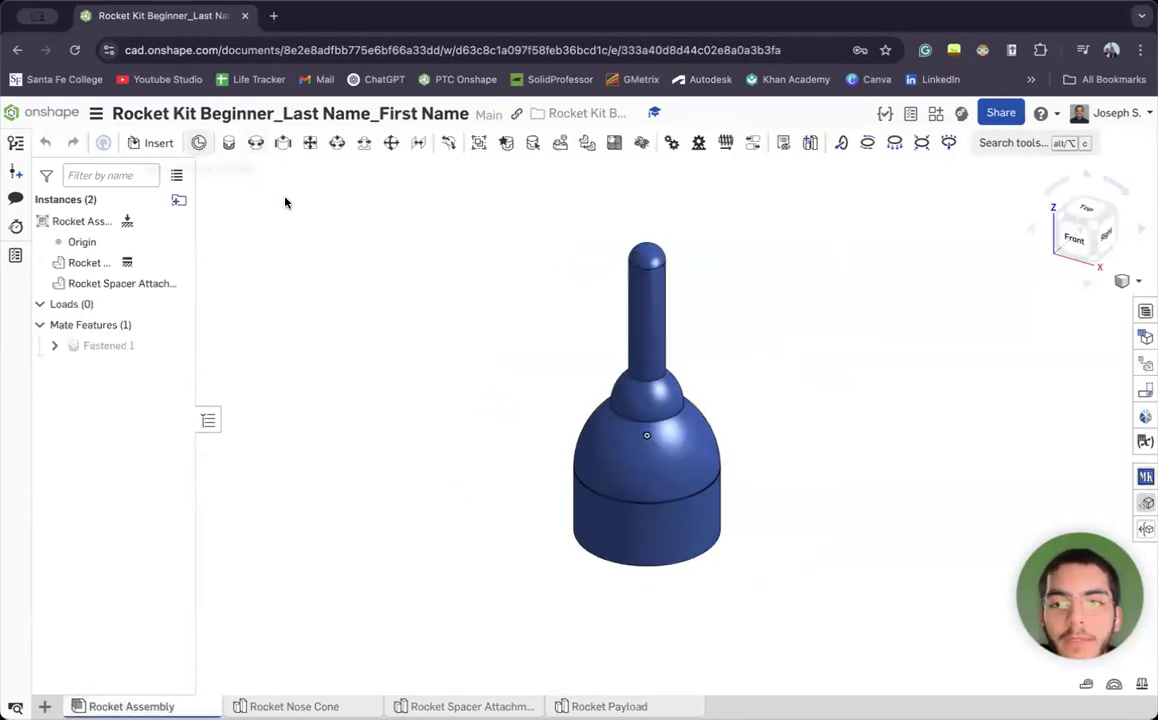
left_click(156, 144)
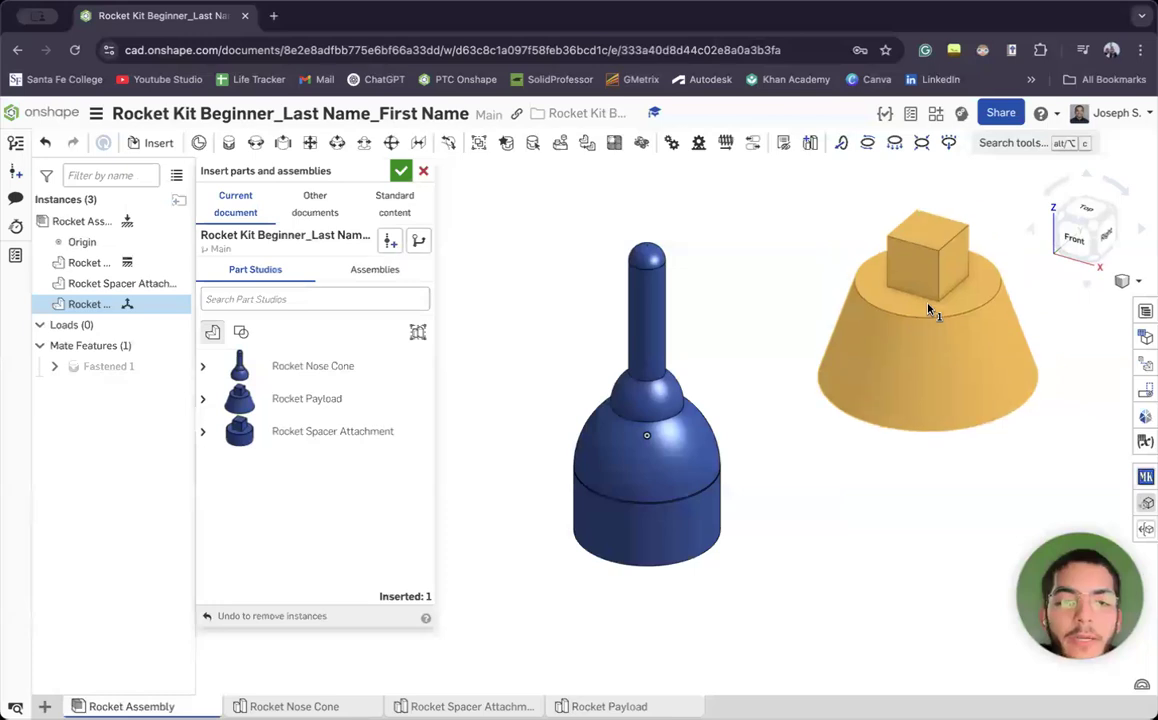
left_click(934, 316)
left_click(400, 171)
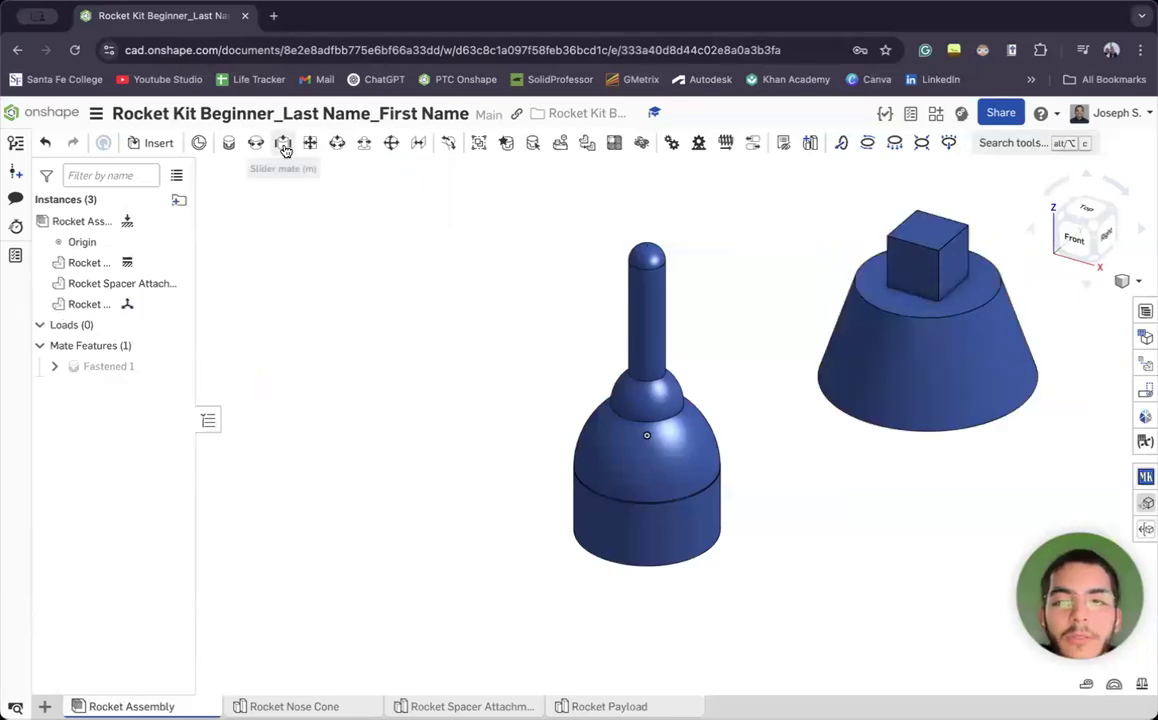
left_click(227, 146)
Pick the Fastened mate connectors at the cube's top-face centre and the square bottom pocket's centre
right_click_drag(729, 226, 732, 234)
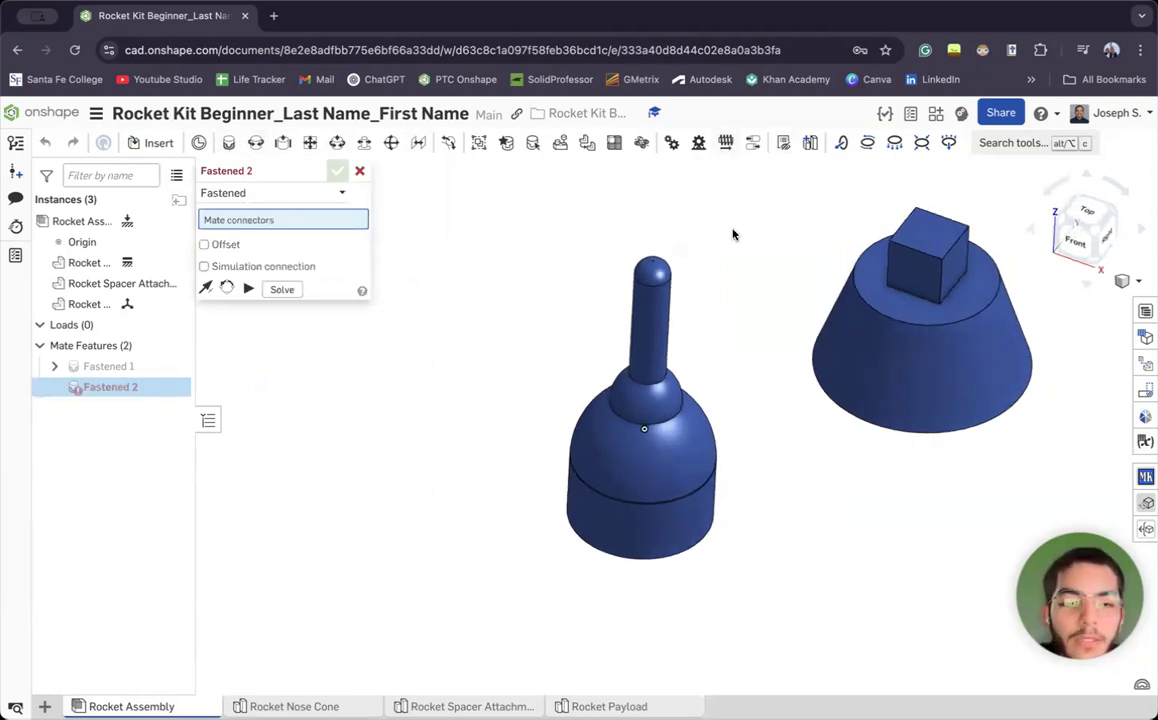
scroll(955, 237, "up", 10)
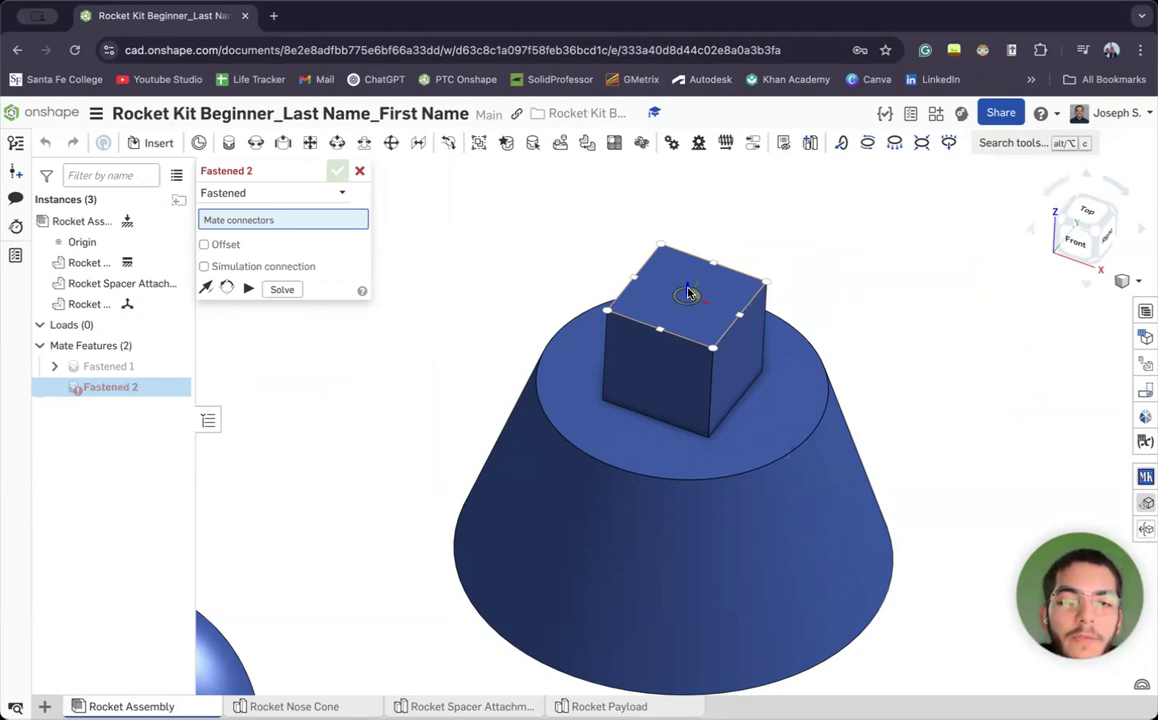
left_click(687, 294)
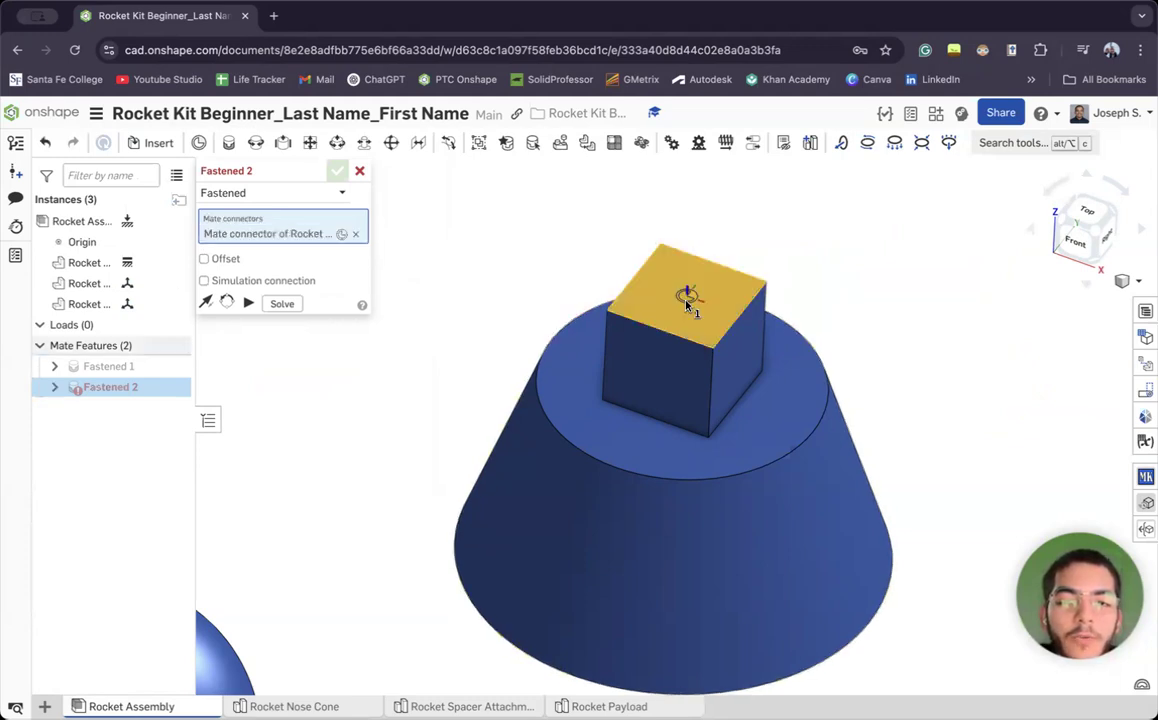
middle_click_drag(692, 308, 806, 116)
middle_click_drag(792, 276, 1014, 80)
middle_click_drag(724, 352, 729, 285)
right_click_drag(729, 287, 693, 261)
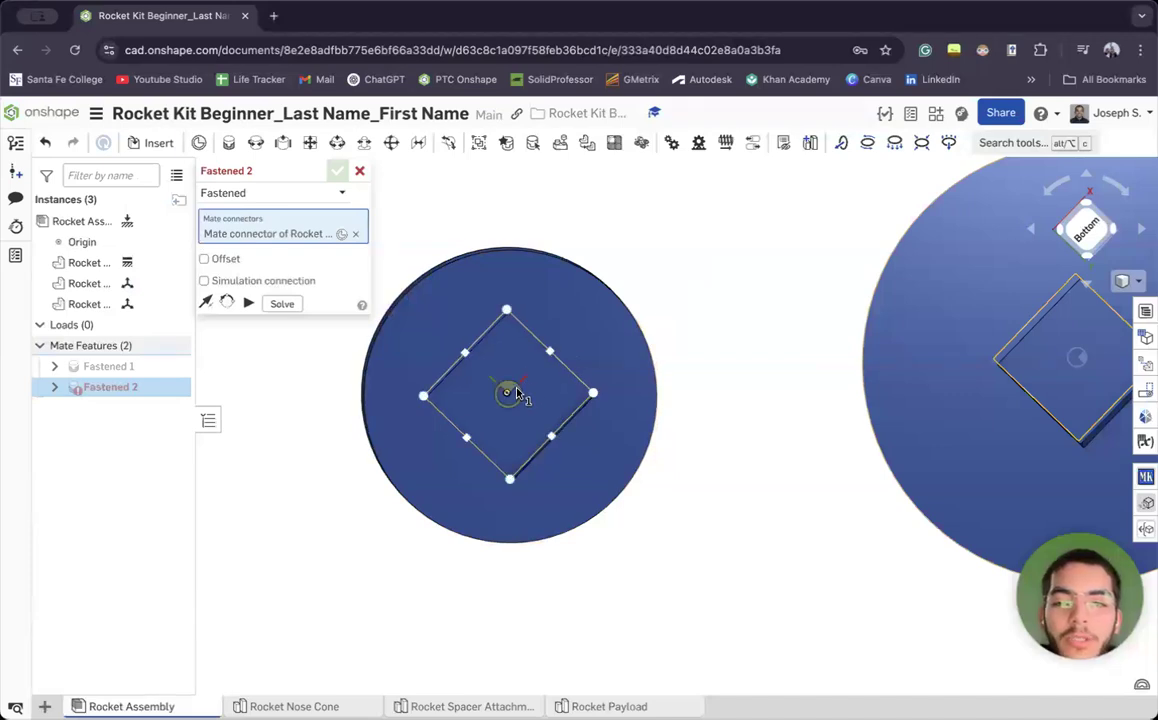
left_click(508, 392)
Accept the Fastened mate joining the payload to the rocket, then cancel the extra mate
scroll(742, 302, "down", 5)
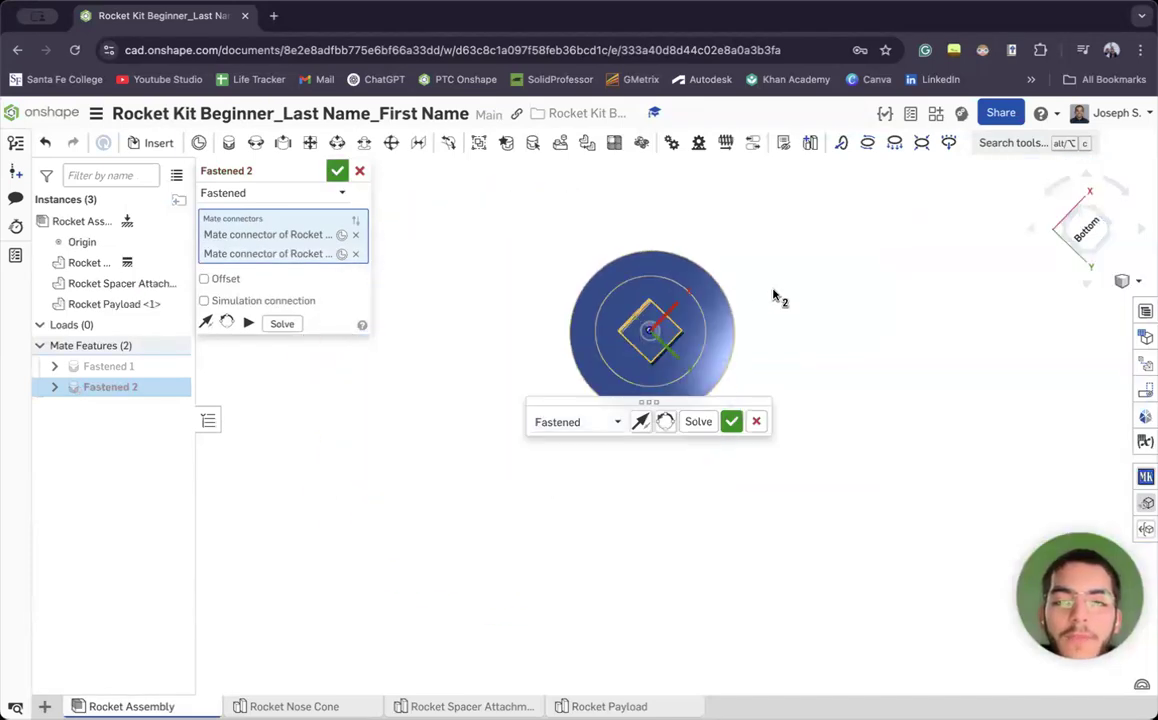
right_click_drag(779, 310, 633, 388)
scroll(600, 328, "up", 3)
middle_click_drag(600, 328, 589, 271)
mouse_move(589, 271)
right_mouse_down()
mouse_move(620, 292)
mouse_move(595, 267)
right_mouse_up()
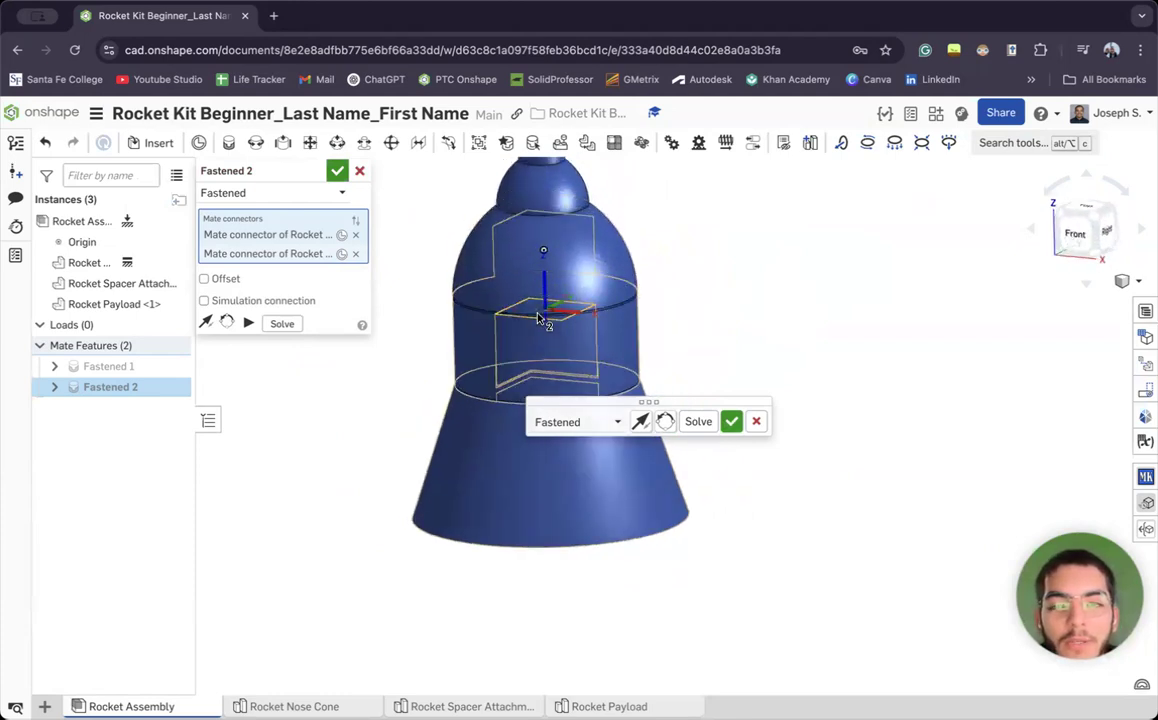
middle_click_drag(651, 328, 716, 473)
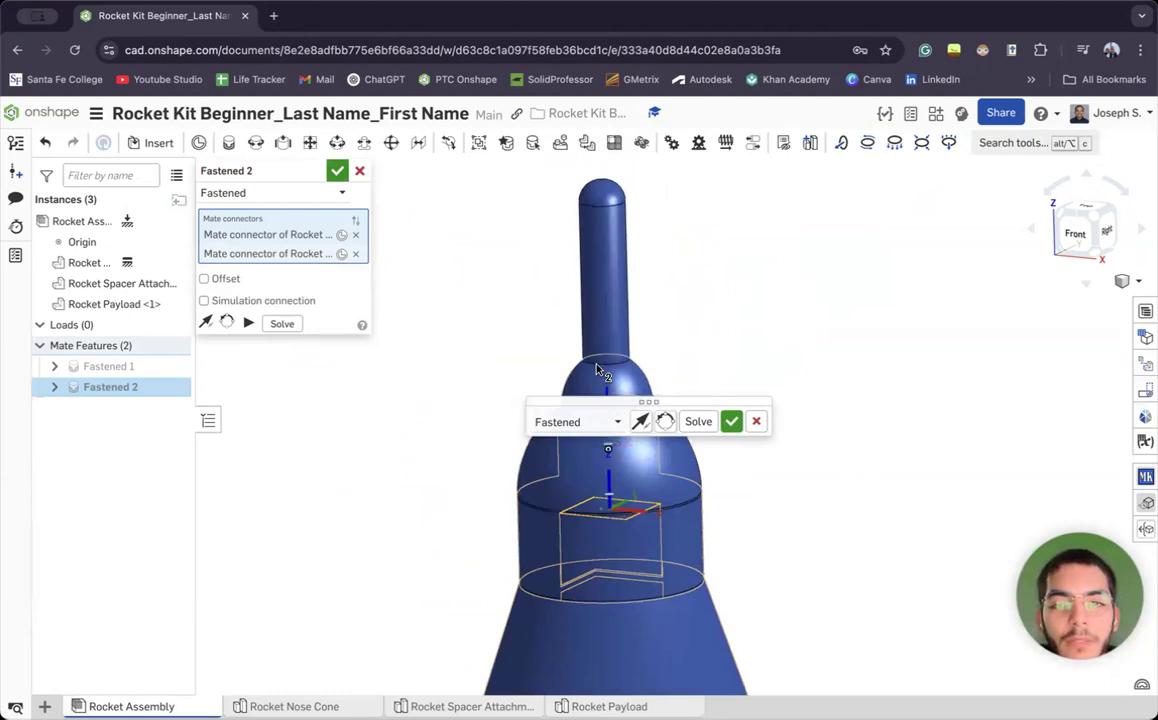
left_click(731, 421)
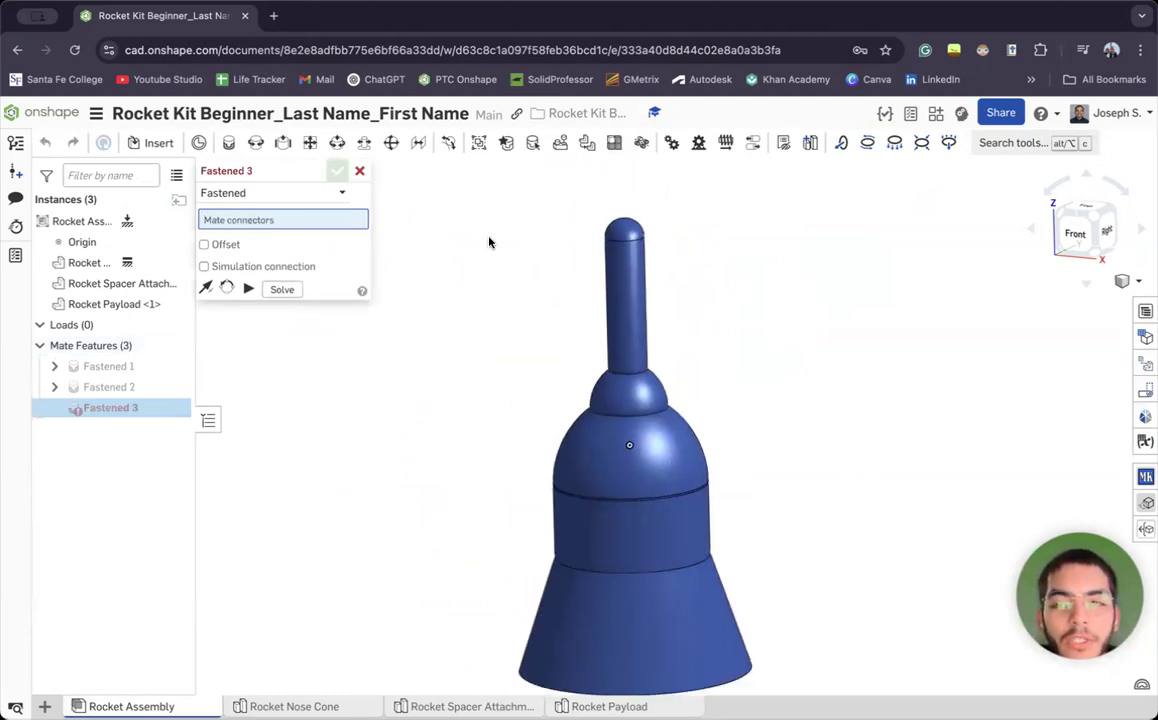
left_click(358, 174)
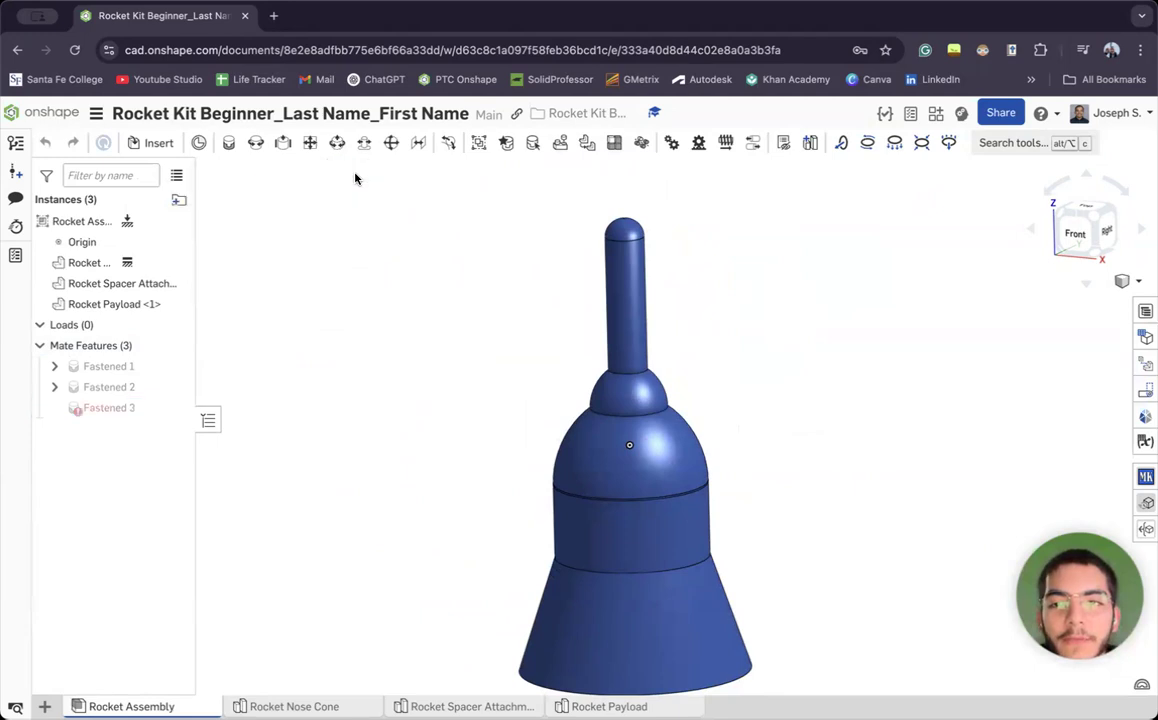
mouse_move(390, 282)
right_mouse_down()
mouse_move(385, 336)
mouse_move(398, 168)
mouse_move(383, 287)
mouse_move(383, 264)
right_mouse_up()
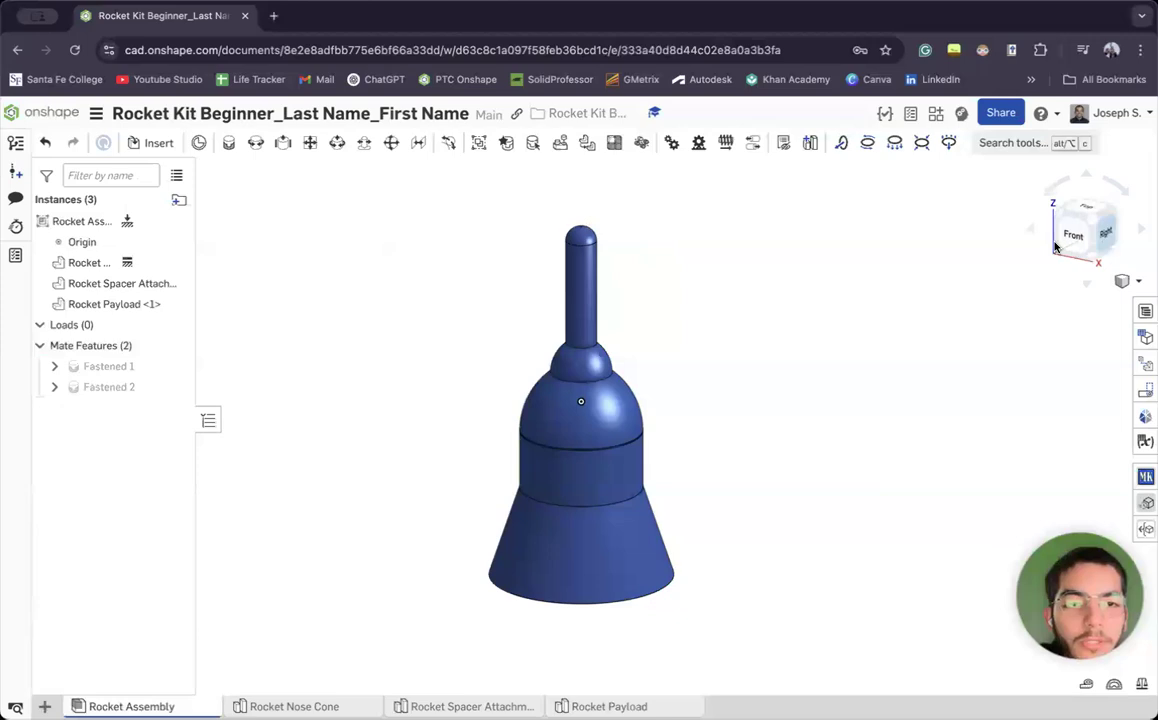
right_click_drag(418, 365, 844, 405)
middle_click_drag(887, 292, 788, 268)
scroll(789, 268, "up", 2)
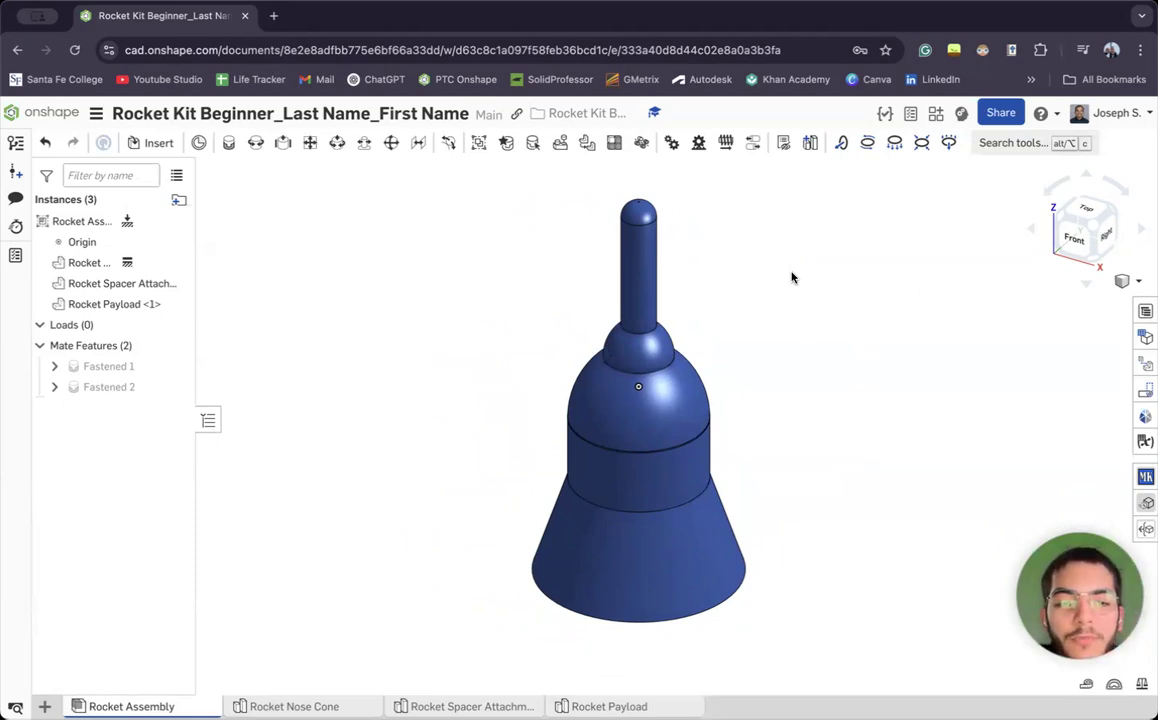
middle_click_drag(797, 297, 760, 317)
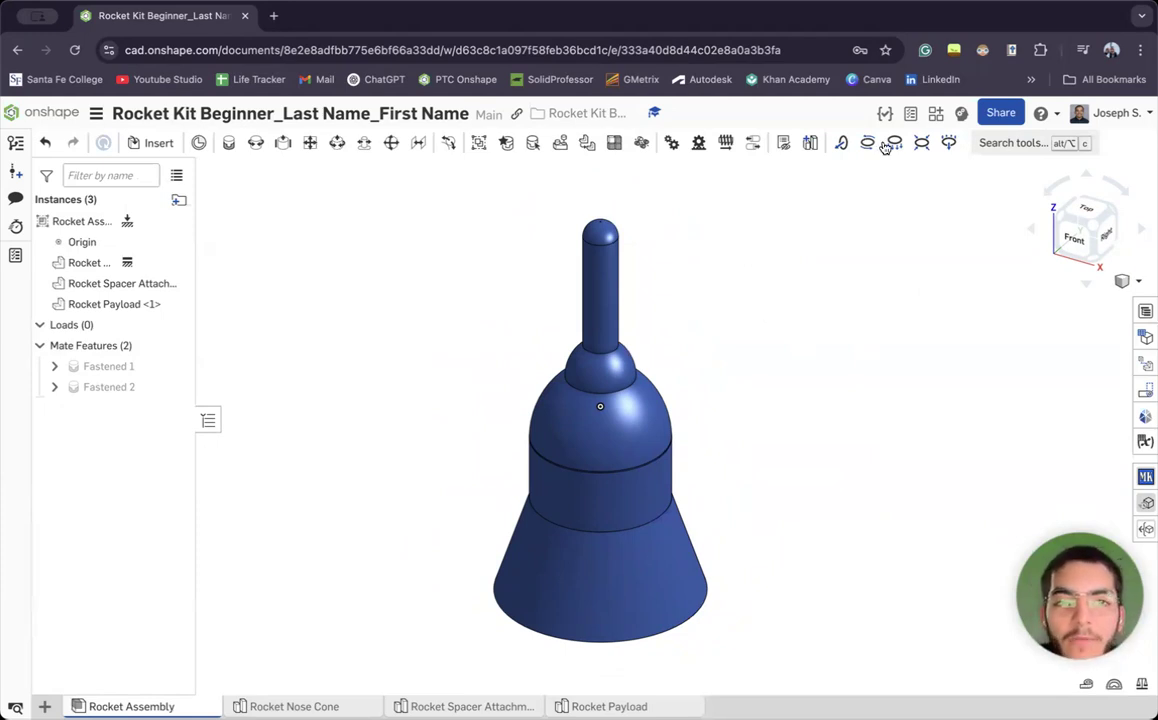
left_click(962, 115)
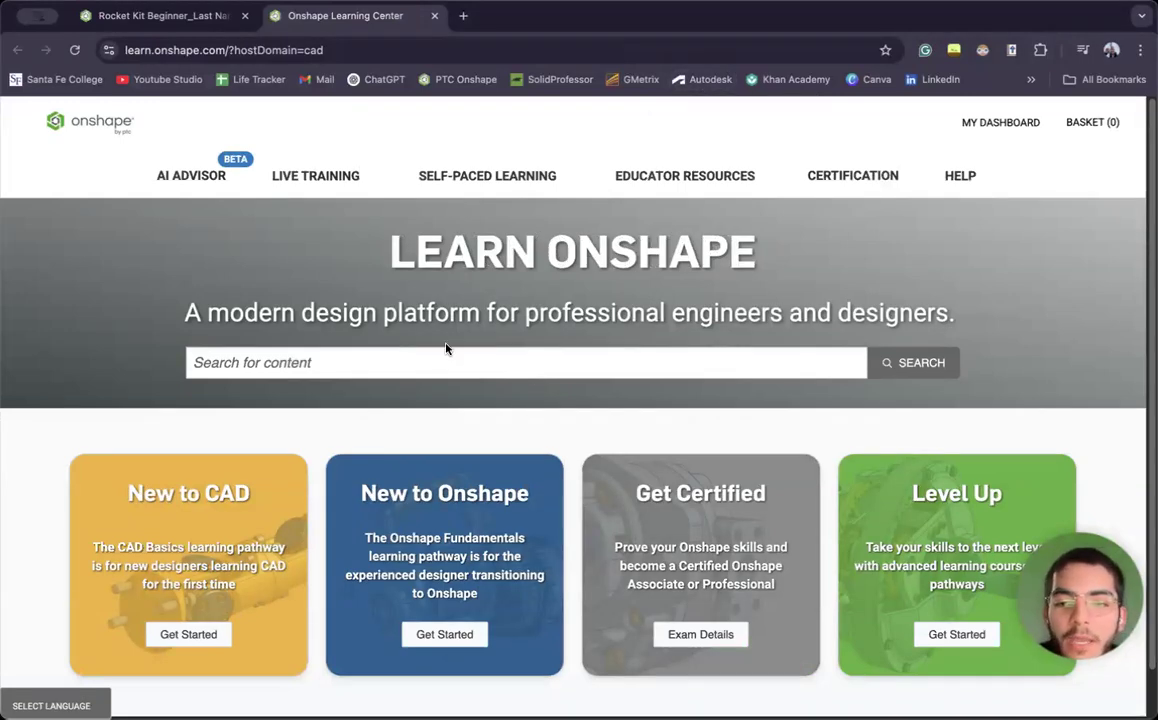
scroll(522, 443, "down", 1)
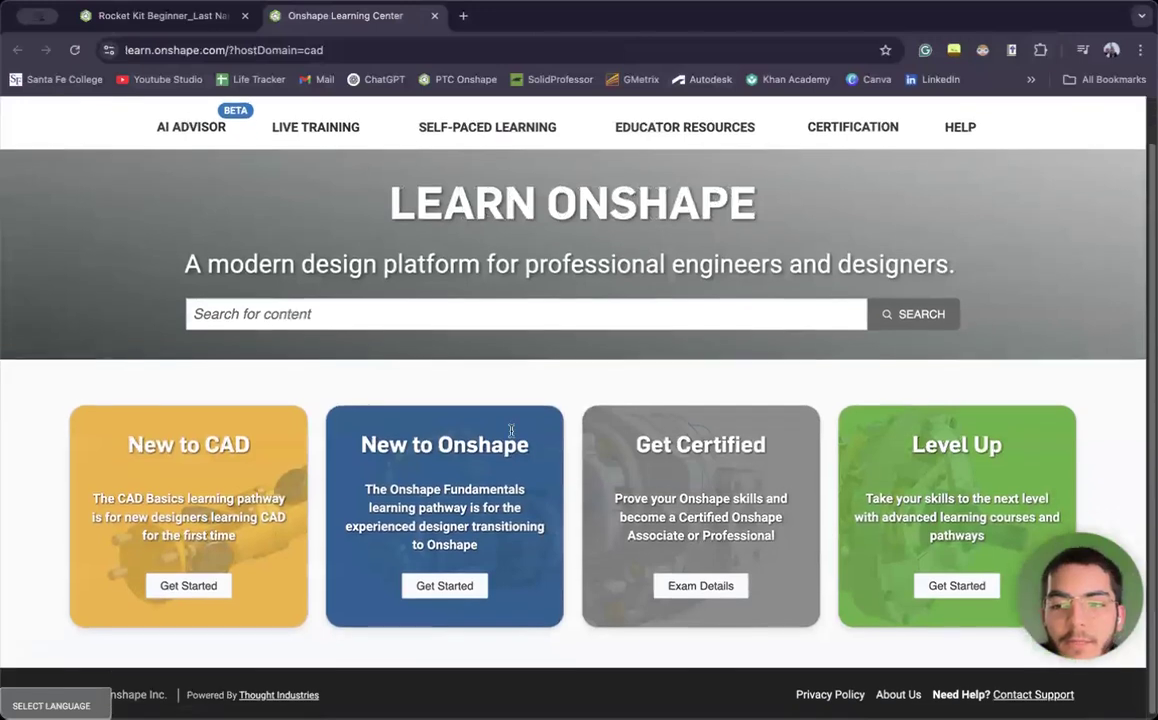
left_click(195, 584)
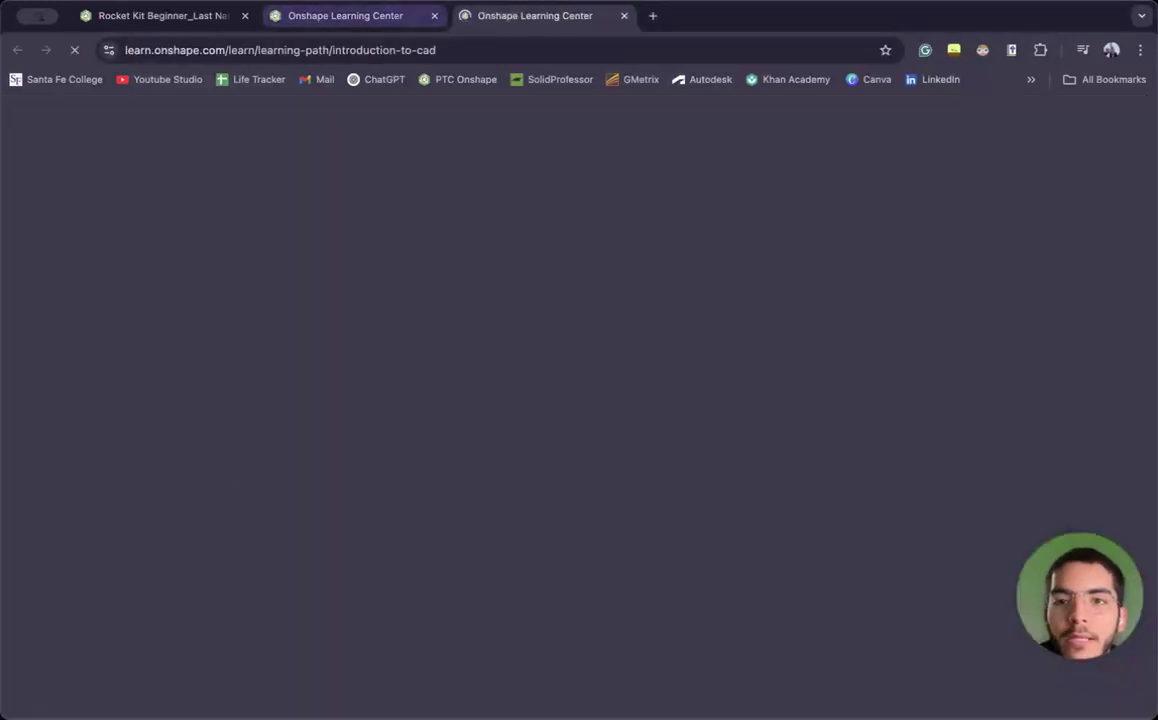
scroll(508, 280, "down", 10)
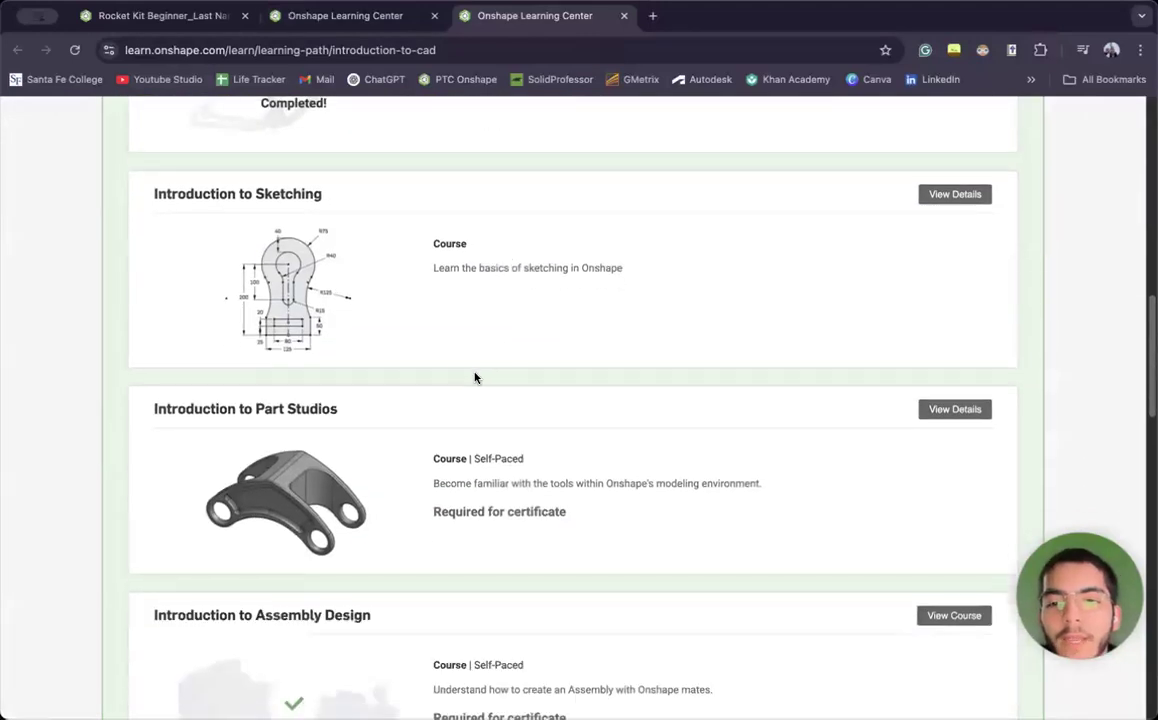
scroll(460, 367, "up", 5)
scroll(477, 316, "down", 2)
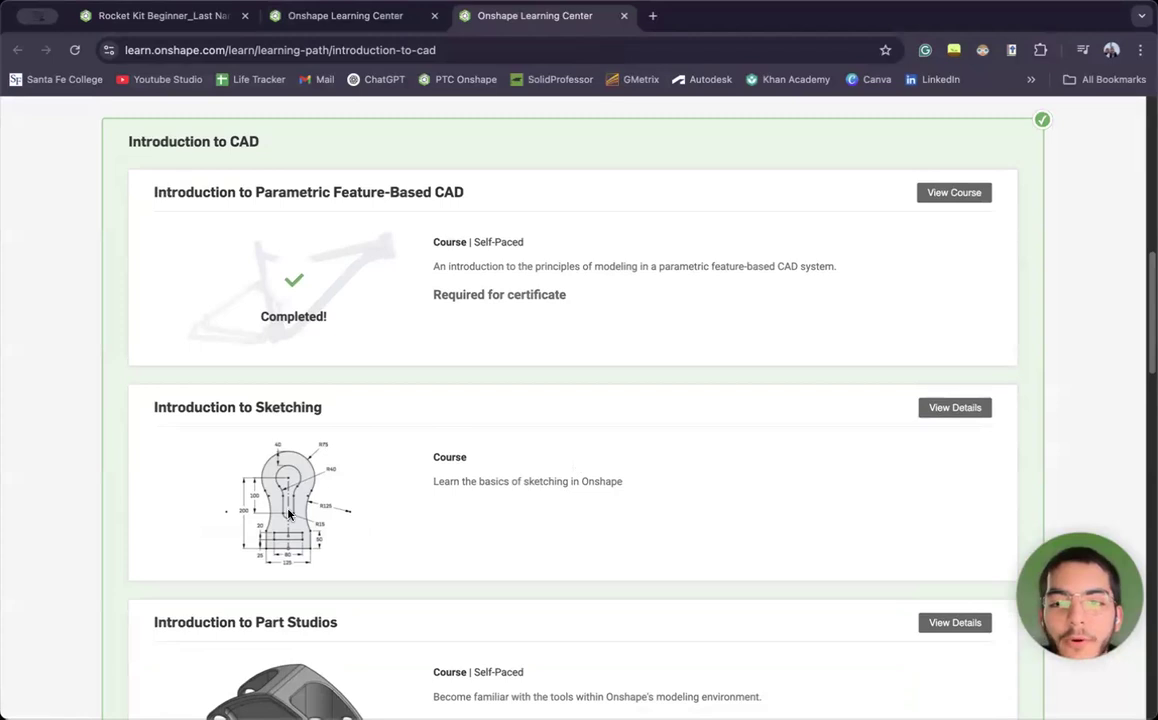
left_click(955, 407)
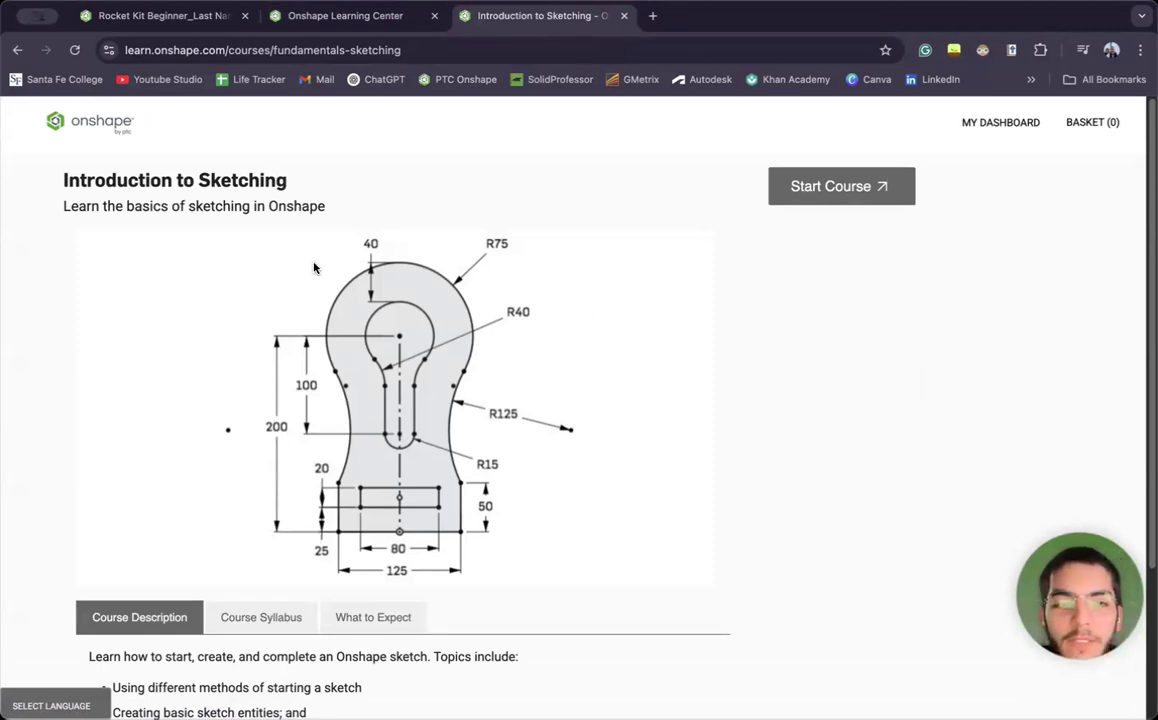
scroll(313, 450, "down", 3)
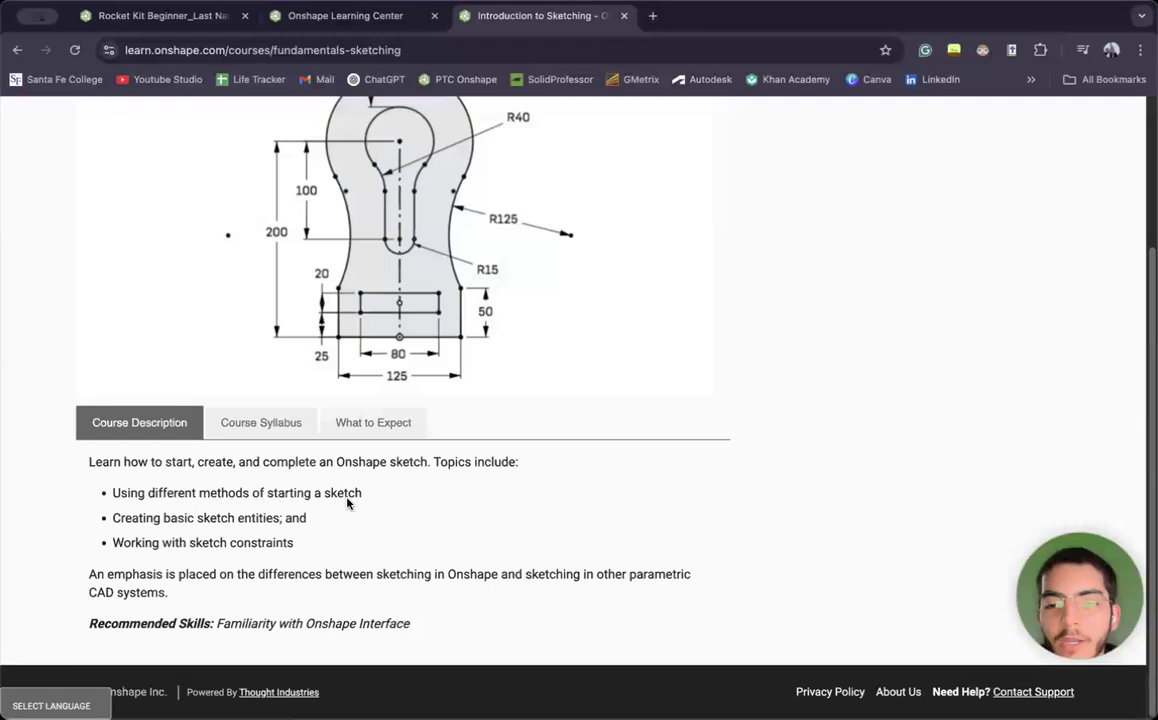
scroll(354, 438, "up", 3)
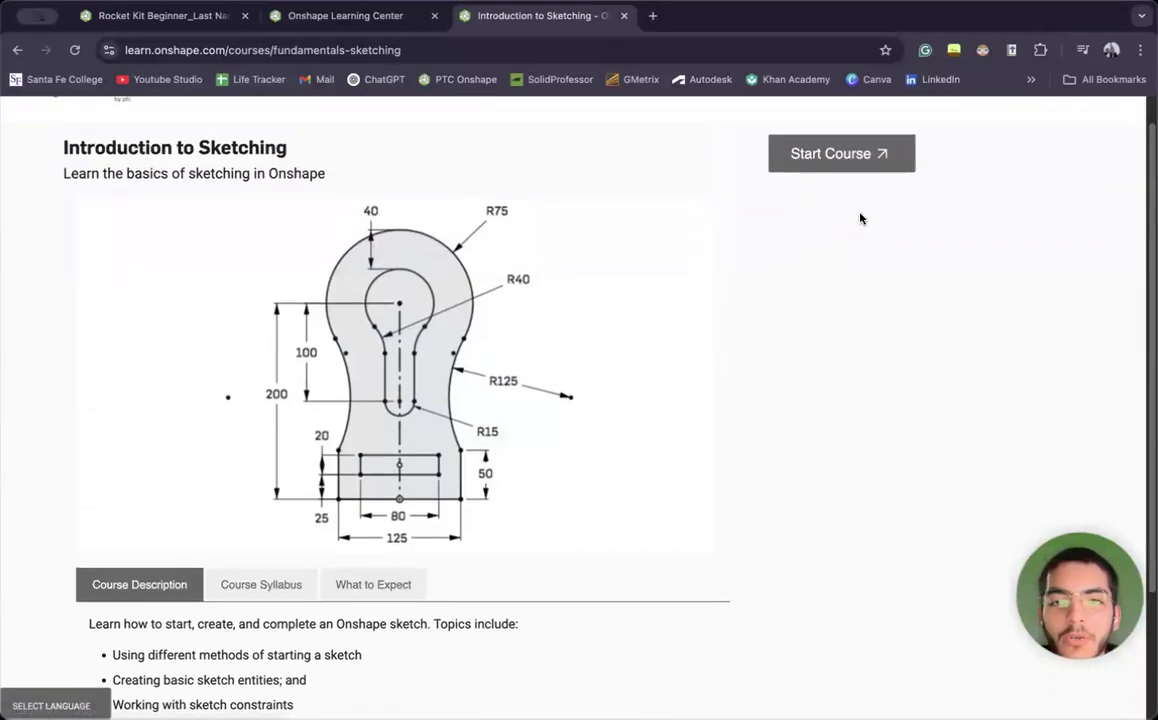
left_click(840, 160)
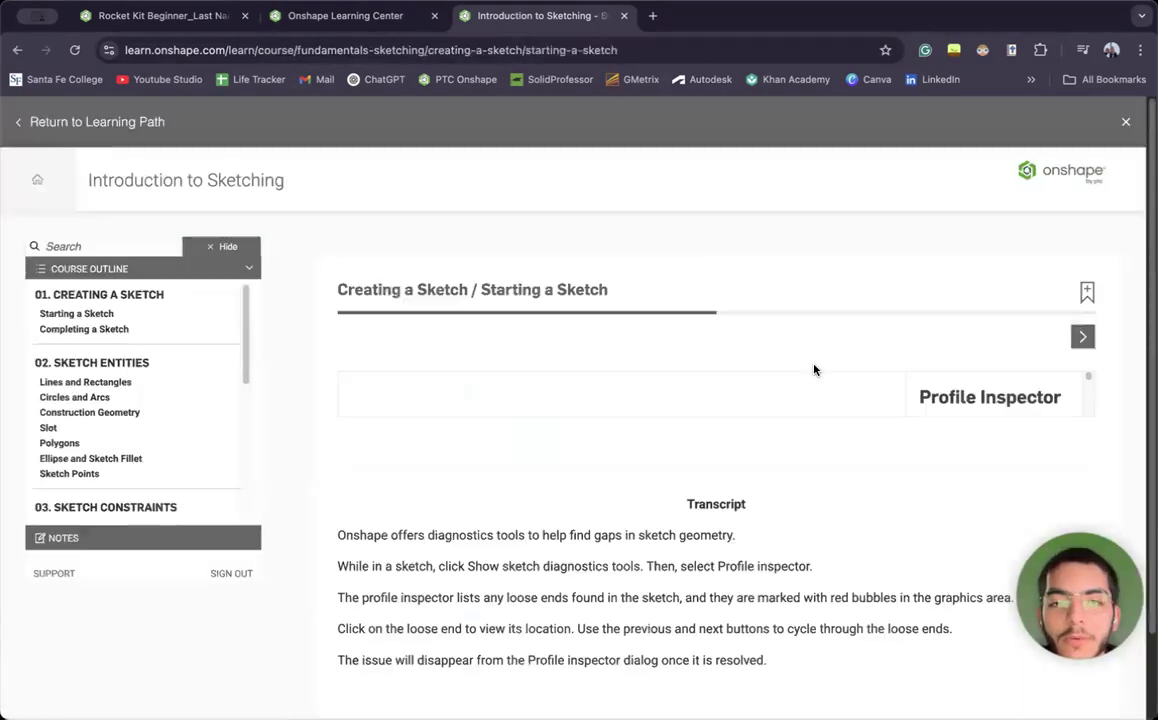
scroll(270, 300, "down", 3)
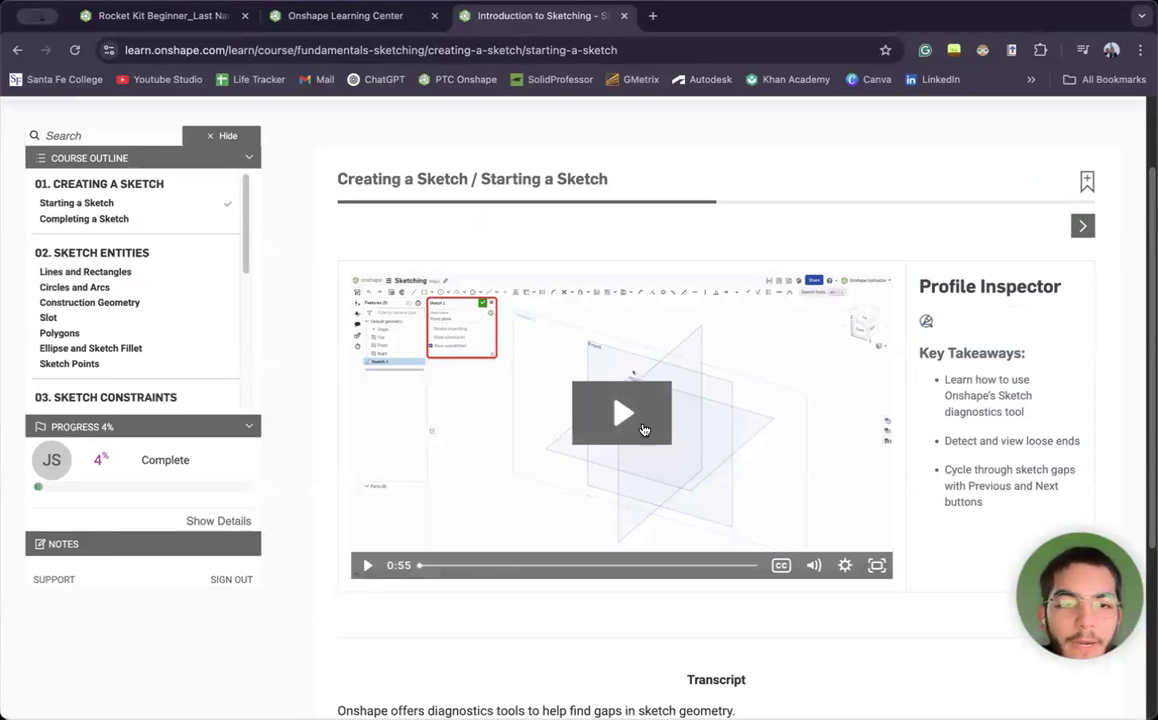
left_click(1080, 228)
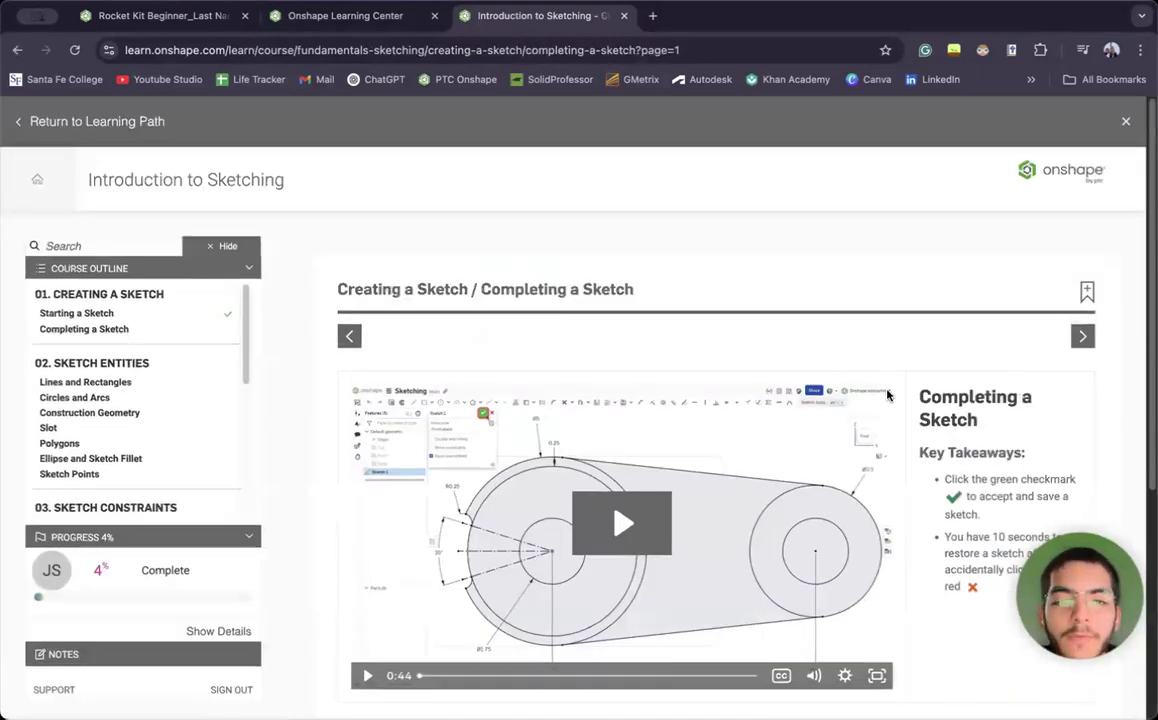
scroll(1013, 253, "down", 3)
scroll(77, 360, "down", 5)
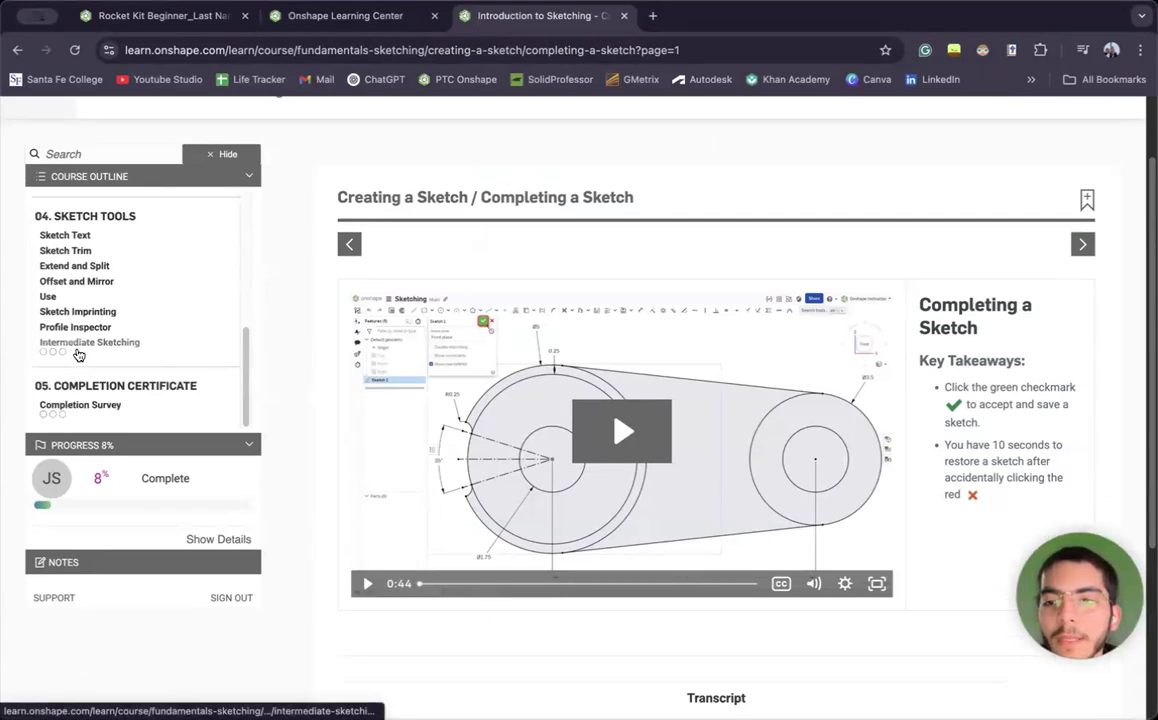
left_click(78, 355)
scroll(860, 372, "down", 2)
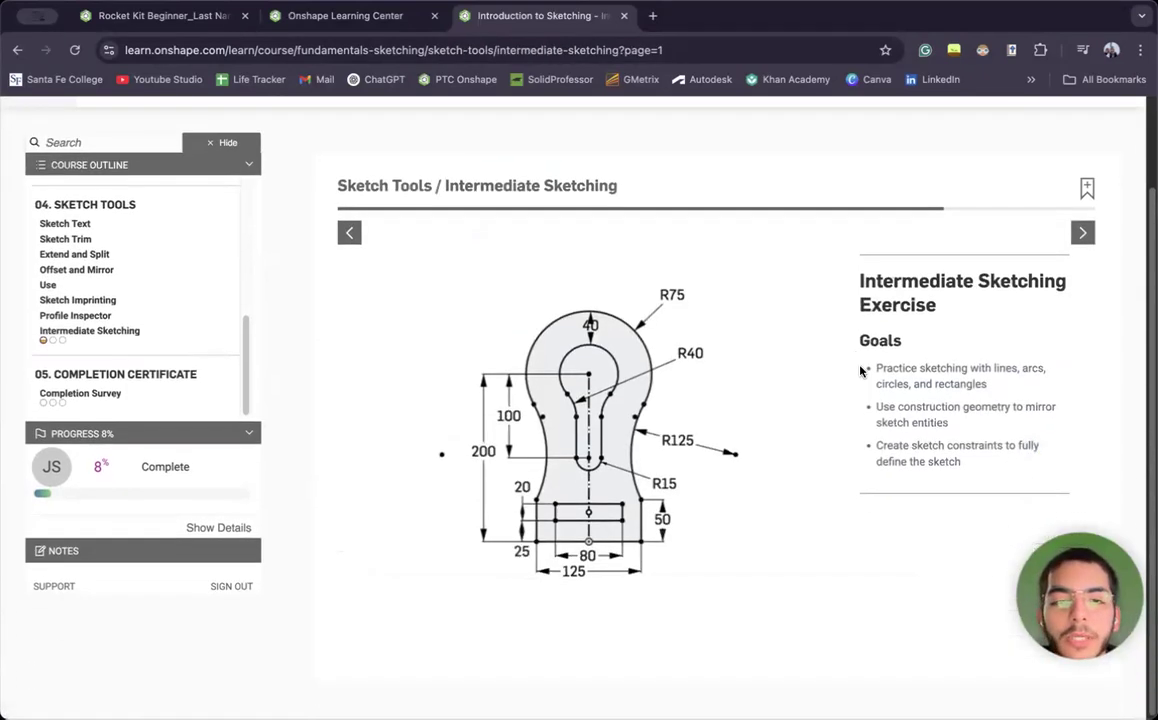
left_click(1082, 232)
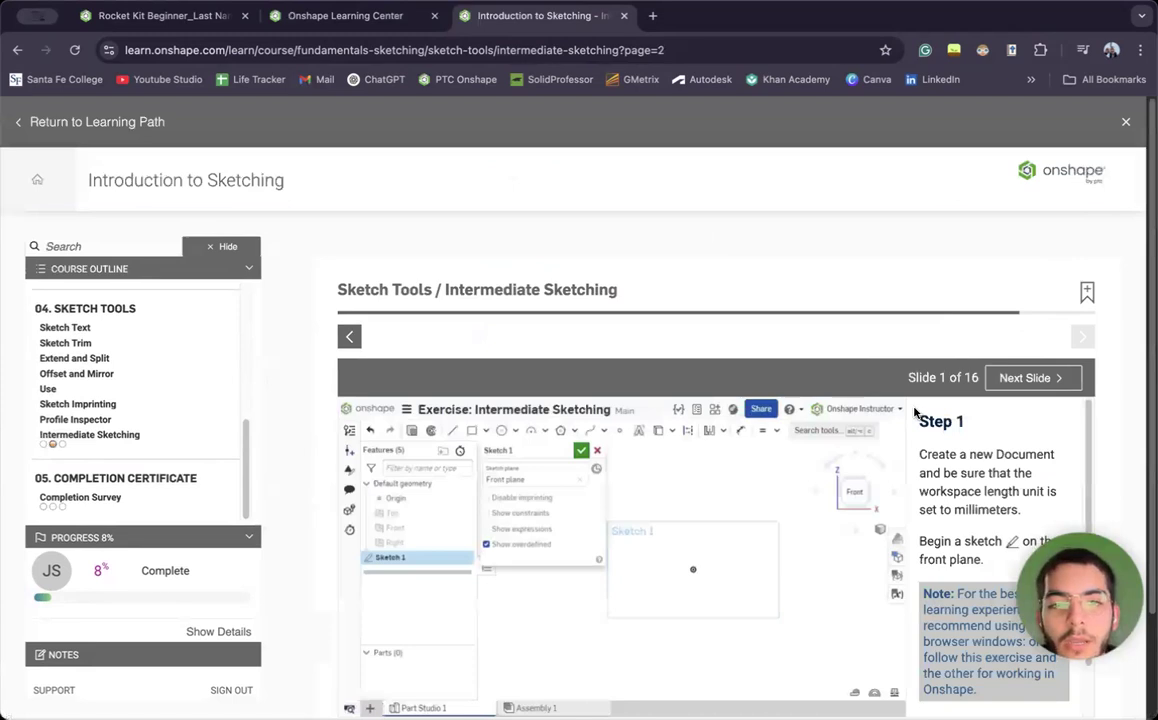
scroll(861, 313, "down", 3)
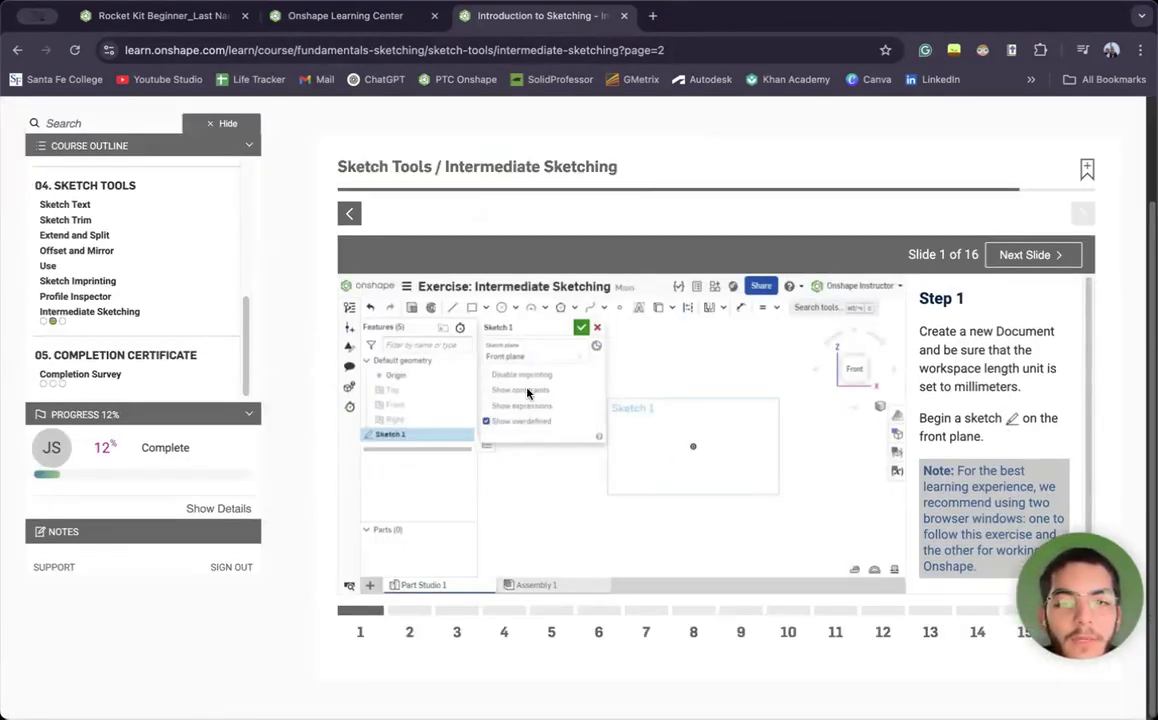
left_click(621, 15)
left_click(434, 15)
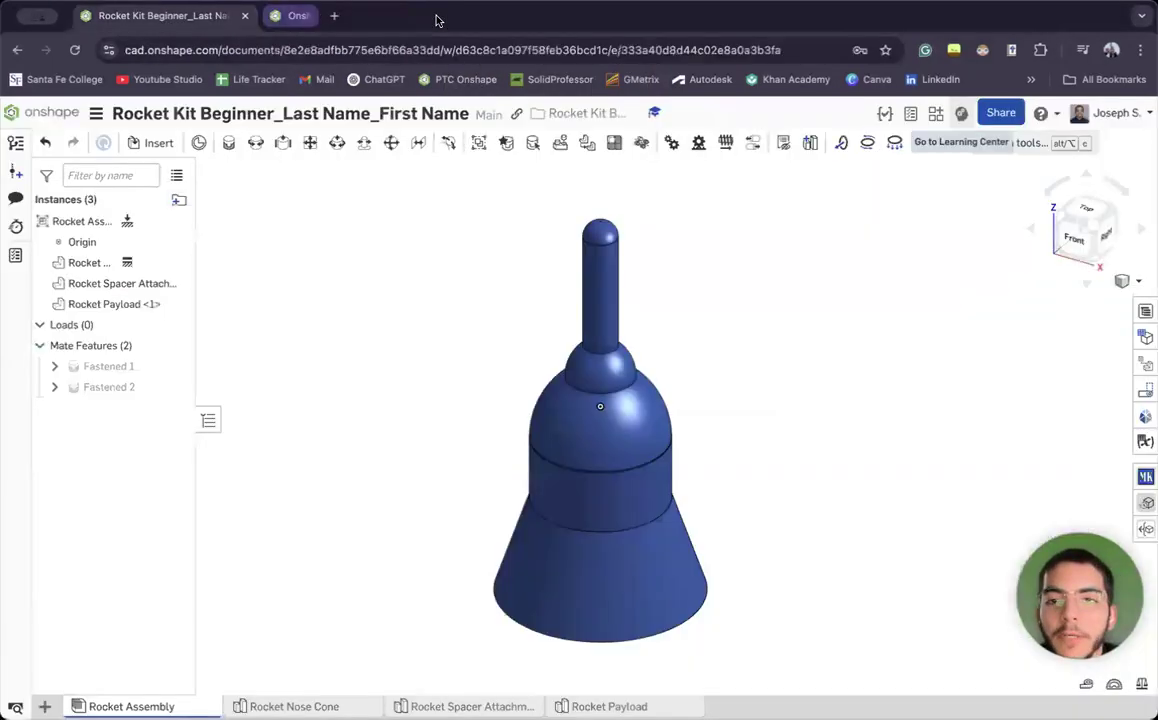